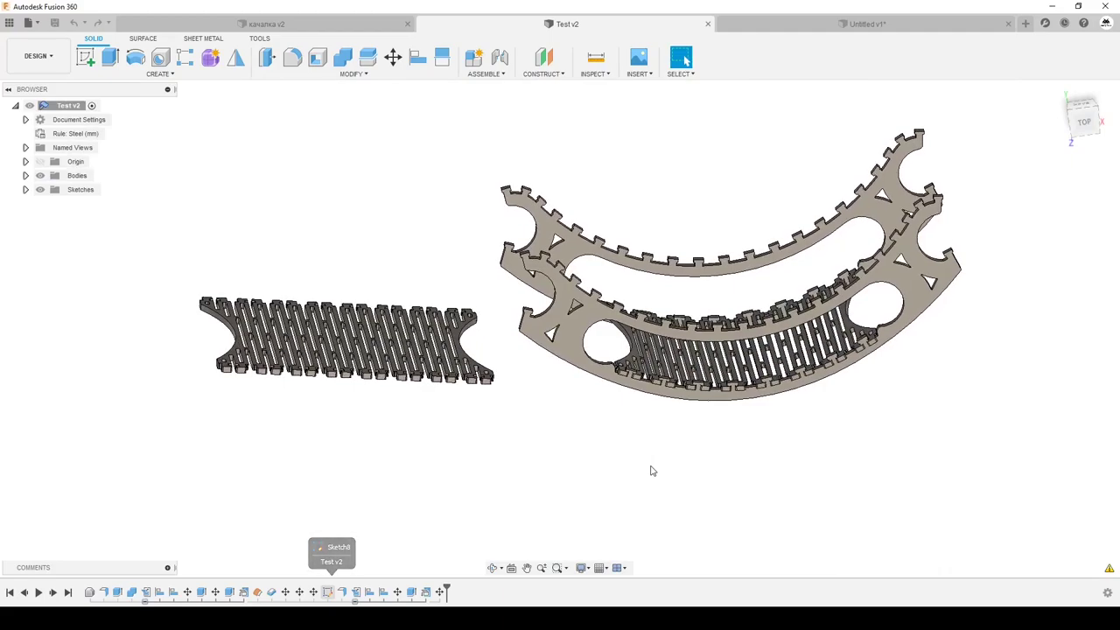
# - Orbit and zoom around the lattice parts, checking the curved lattice face's area
pyautogui.keyDown('shift'); pyautogui.moveTo(587, 450); pyautogui.dragTo(583, 303, button='middle'); pyautogui.keyUp('shift')
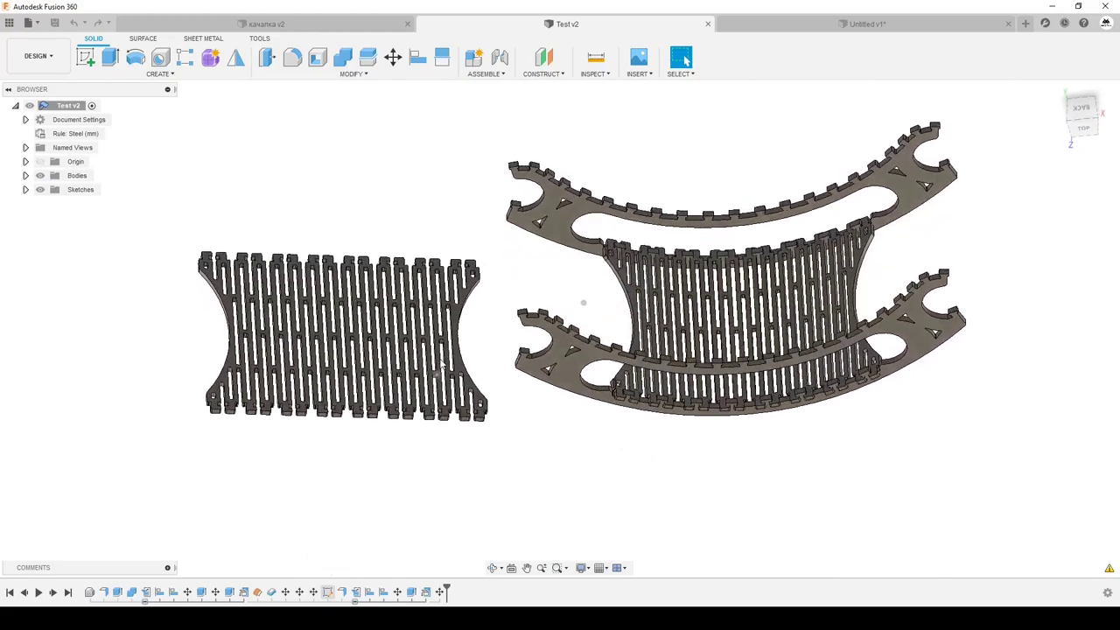
pyautogui.scroll(3, 454, 368)
pyautogui.scroll(2, 453, 367)
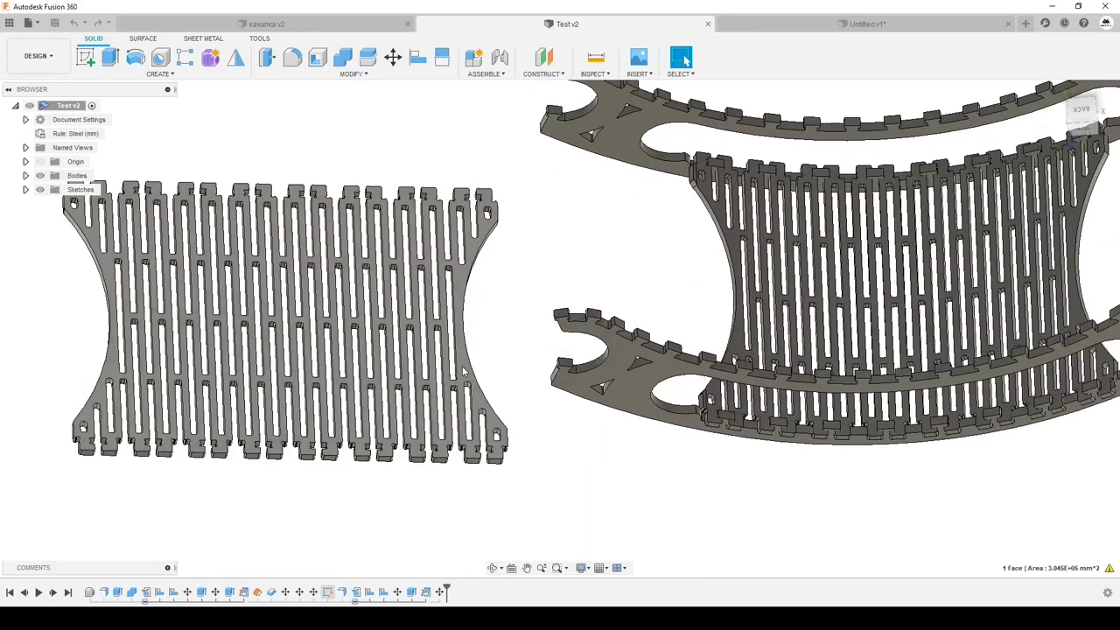
pyautogui.keyDown('shift'); pyautogui.moveTo(464, 372); pyautogui.dragTo(598, 447, button='middle'); pyautogui.keyUp('shift')
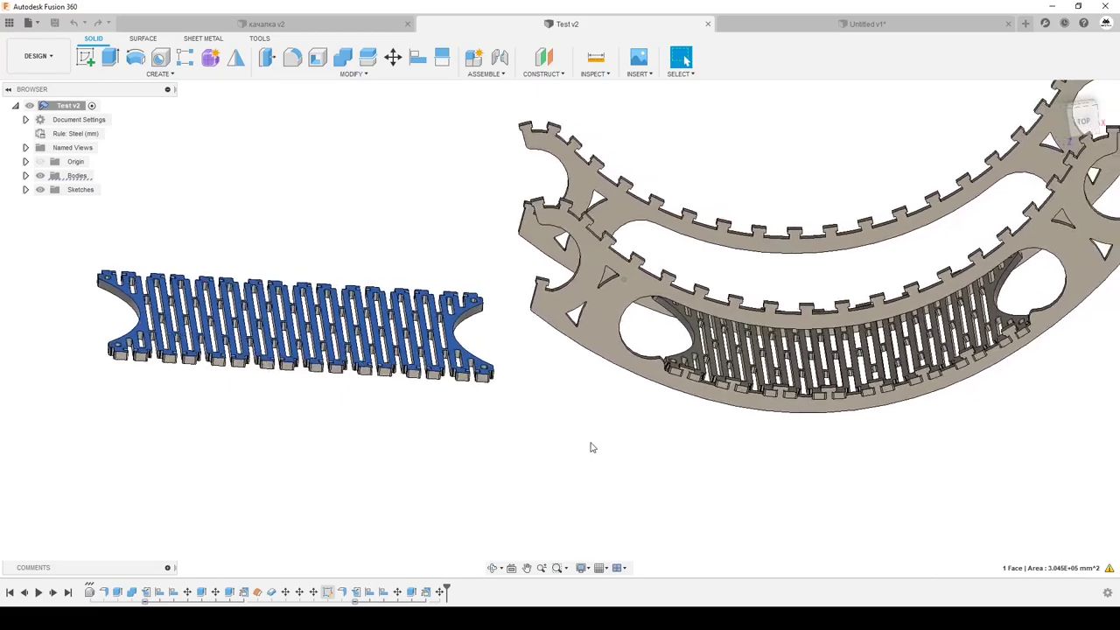
pyautogui.keyDown('shift'); pyautogui.moveTo(591, 447); pyautogui.dragTo(828, 345, button='middle'); pyautogui.keyUp('shift')
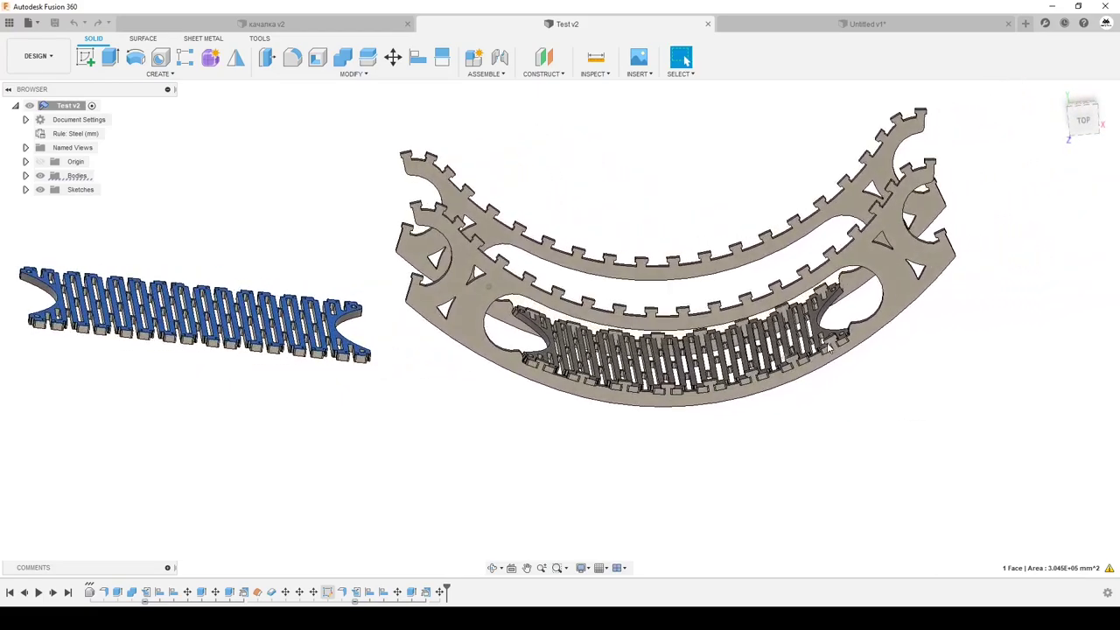
pyautogui.scroll(5, 828, 346)
pyautogui.keyDown('shift'); pyautogui.moveTo(828, 345); pyautogui.dragTo(248, 382, button='middle'); pyautogui.keyUp('shift')
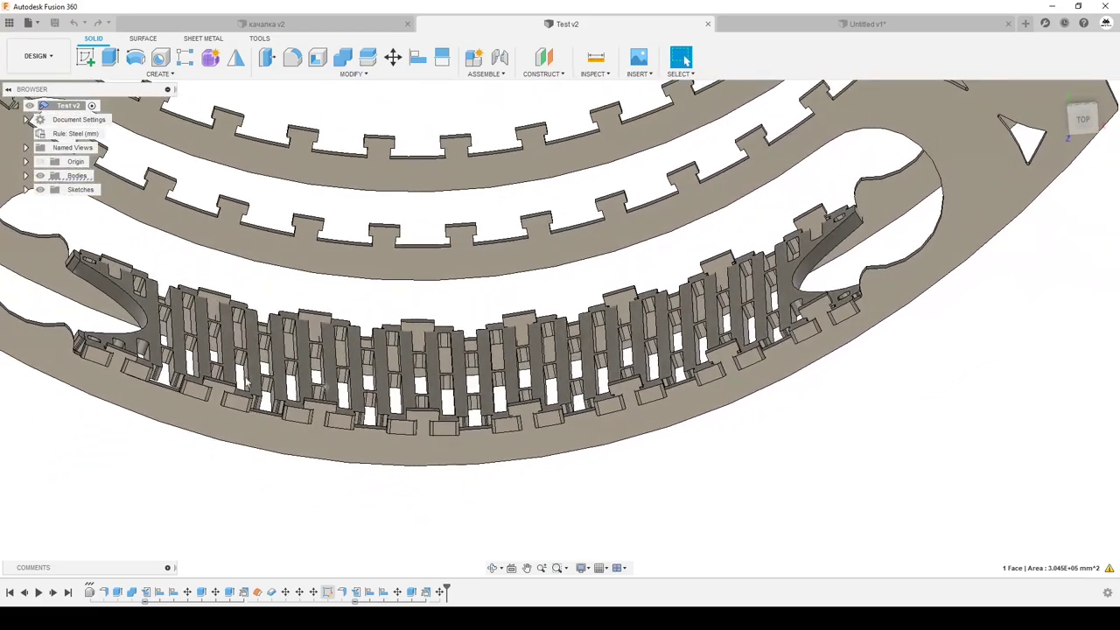
pyautogui.click(294, 375)
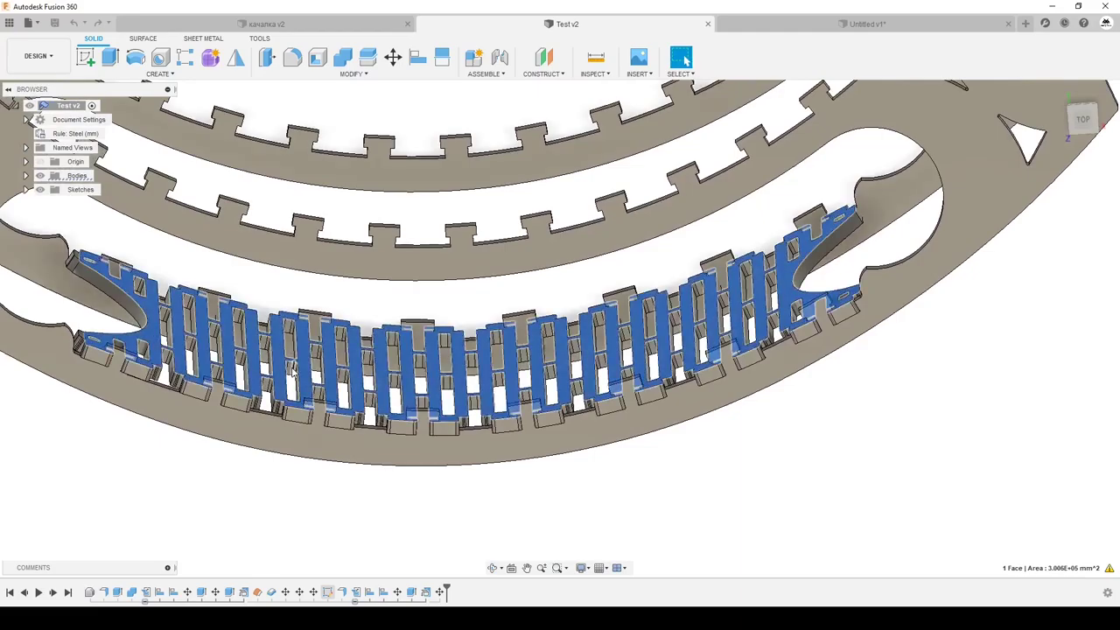
pyautogui.click(894, 456)
# - Tilt the view and check the area of the curved side plate face
pyautogui.moveTo(885, 455)
pyautogui.keyDown('shift'); pyautogui.mouseDown(button='middle')
pyautogui.moveTo(740, 440)
pyautogui.moveTo(556, 473)
pyautogui.mouseUp(button='middle'); pyautogui.keyUp('shift')
pyautogui.scroll(5, 557, 472)
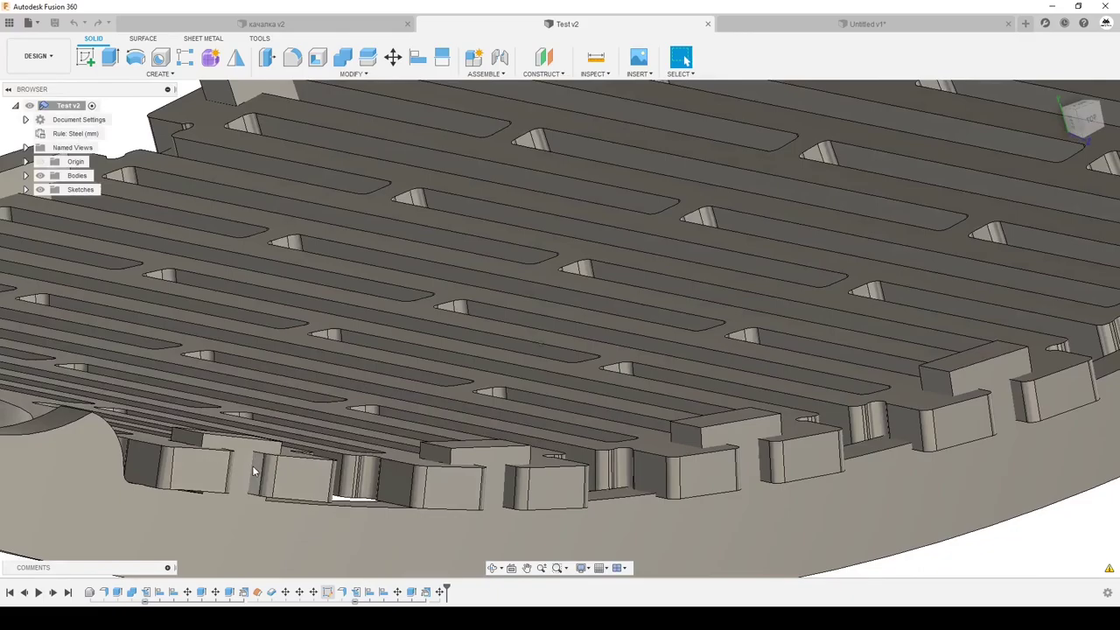
pyautogui.scroll(2, 245, 468)
pyautogui.scroll(-5, 237, 471)
pyautogui.click(236, 481)
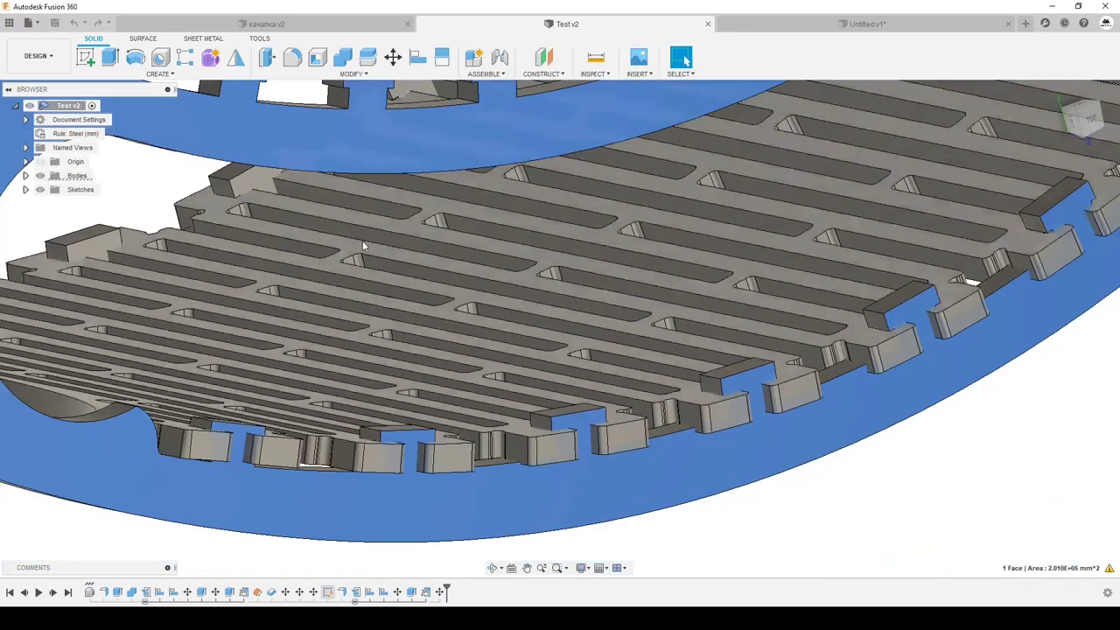
pyautogui.scroll(-3, 385, 289)
pyautogui.scroll(-3, 438, 350)
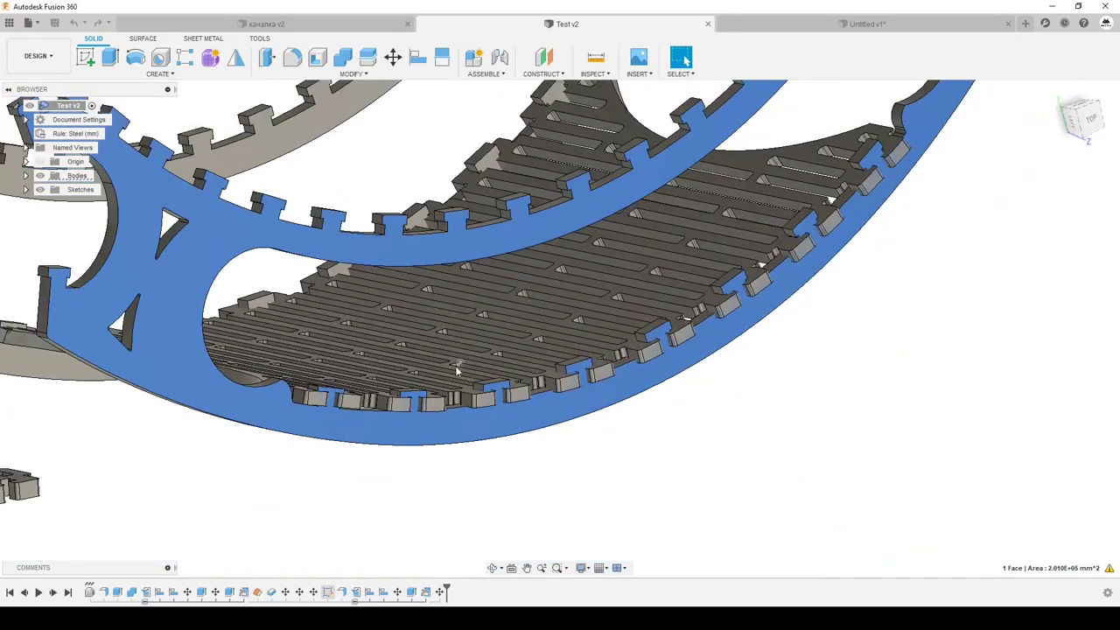
pyautogui.scroll(-2, 396, 341)
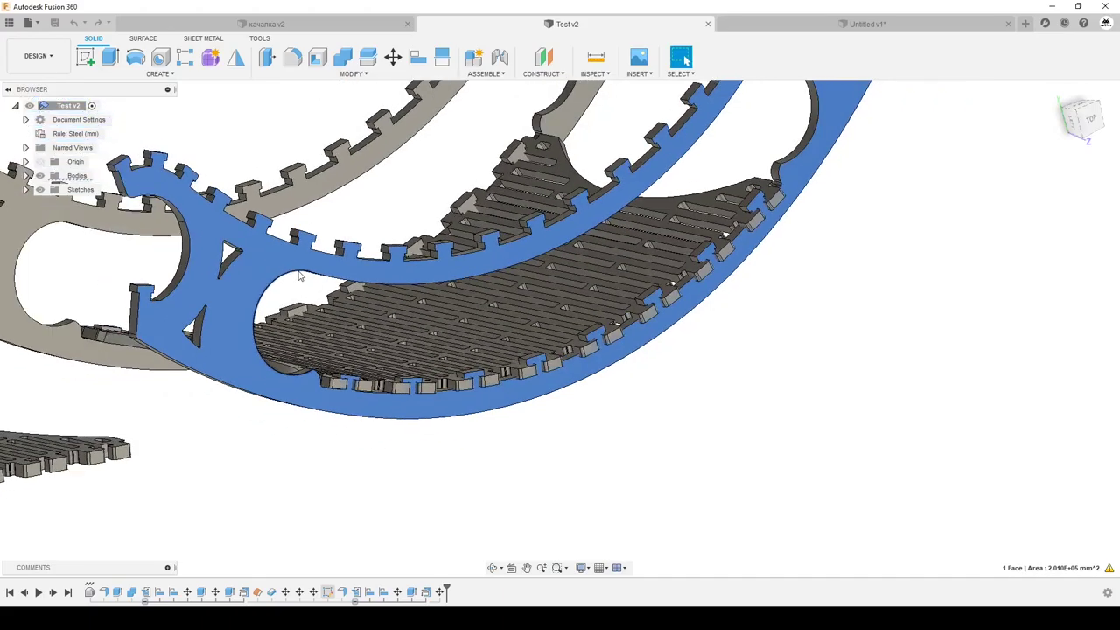
pyautogui.scroll(-1, 247, 269)
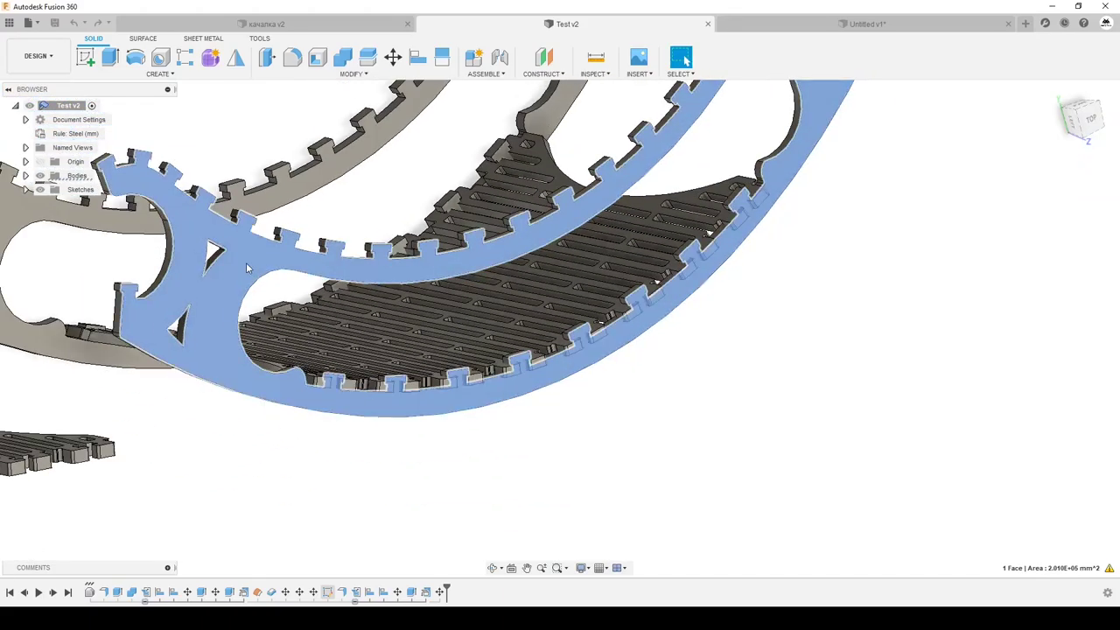
pyautogui.click(516, 470)
# - Orbit around the side rings' teeth and the lattice slots from several angles
pyautogui.keyDown('shift'); pyautogui.moveTo(516, 470); pyautogui.dragTo(440, 450, button='middle'); pyautogui.keyUp('shift')
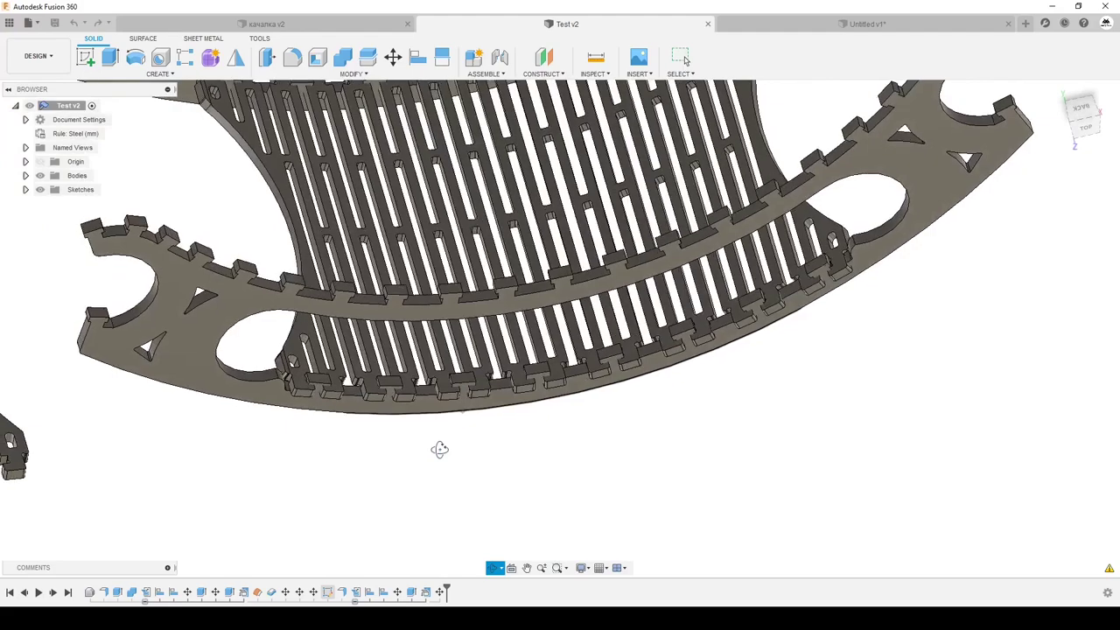
pyautogui.keyDown('shift'); pyautogui.moveTo(372, 383); pyautogui.dragTo(327, 249, button='middle'); pyautogui.keyUp('shift')
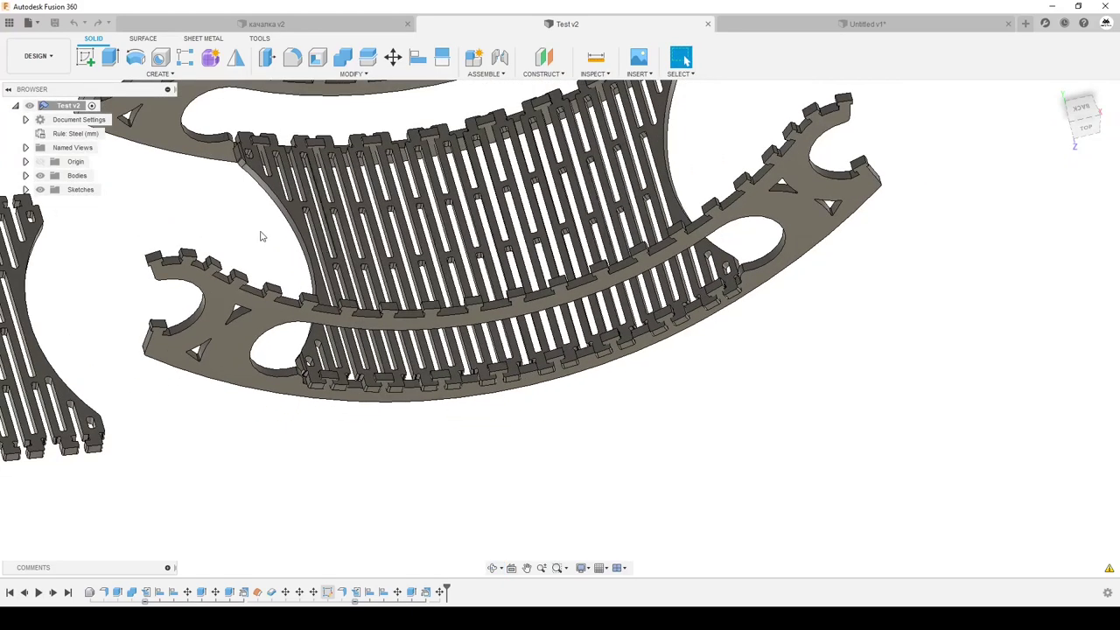
pyautogui.keyDown('shift'); pyautogui.moveTo(260, 236); pyautogui.dragTo(448, 286, button='middle'); pyautogui.keyUp('shift')
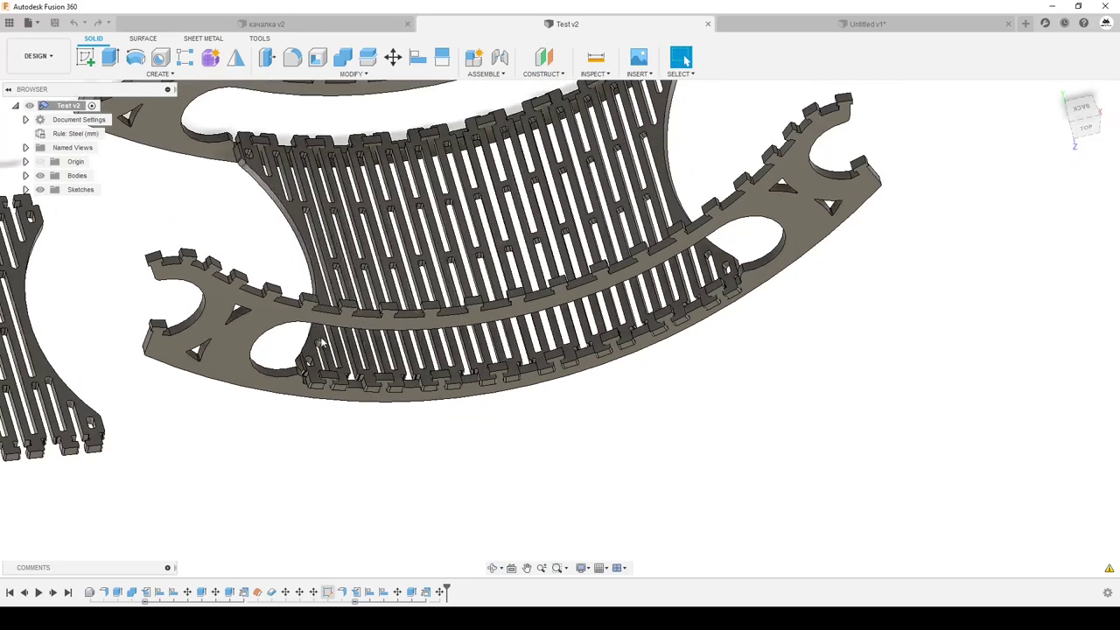
pyautogui.scroll(3, 533, 324)
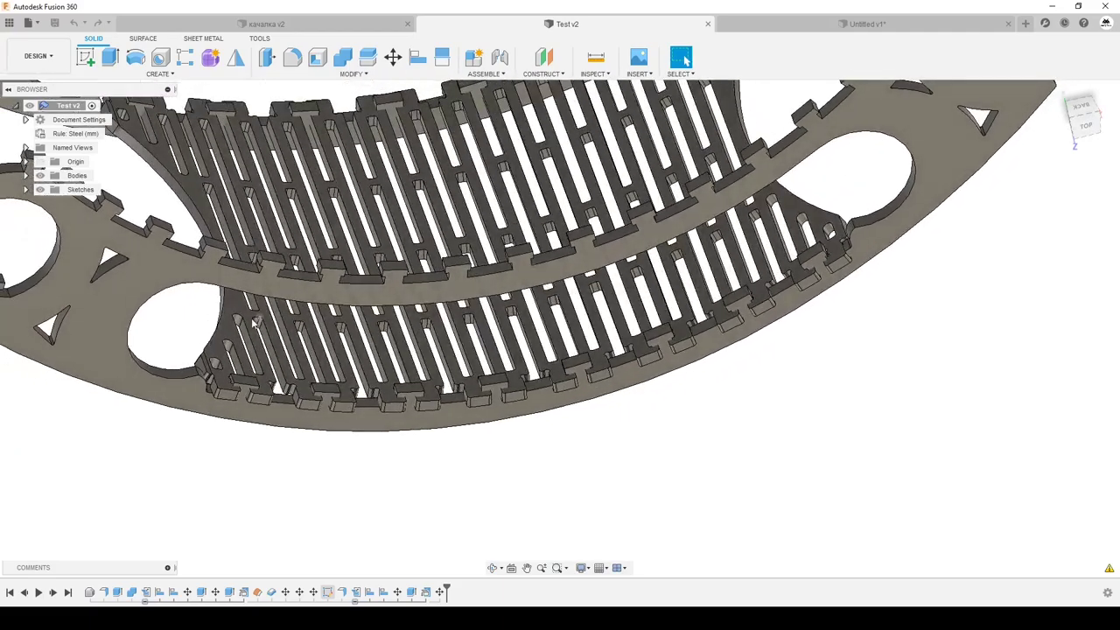
pyautogui.keyDown('shift'); pyautogui.moveTo(543, 275); pyautogui.dragTo(683, 249, button='middle'); pyautogui.keyUp('shift')
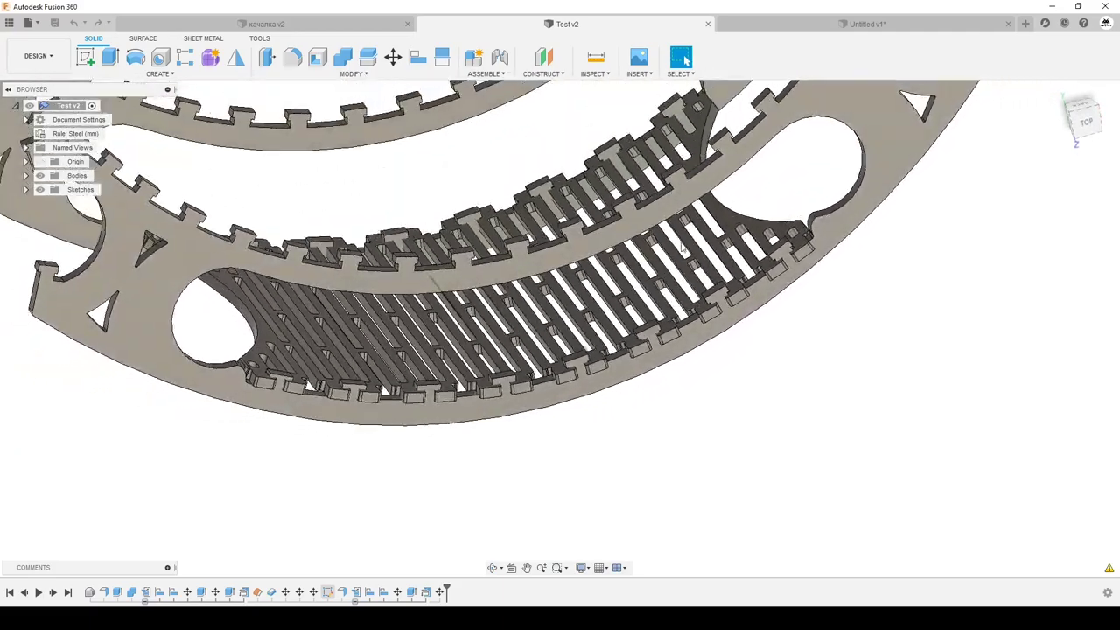
pyautogui.moveTo(341, 354)
pyautogui.keyDown('shift'); pyautogui.mouseDown(button='middle')
pyautogui.moveTo(289, 378)
pyautogui.moveTo(350, 386)
pyautogui.mouseUp(button='middle'); pyautogui.keyUp('shift')
pyautogui.scroll(-5, 273, 386)
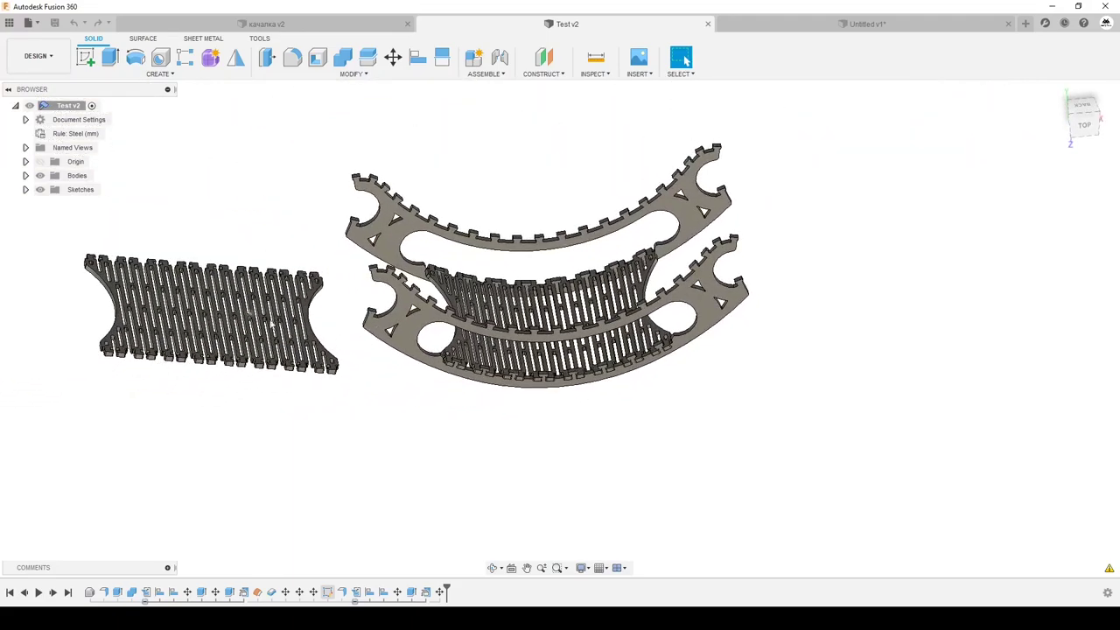
pyautogui.scroll(5, 436, 385)
pyautogui.scroll(5, 436, 385)
pyautogui.moveTo(435, 385)
pyautogui.keyDown('shift'); pyautogui.mouseDown(button='middle')
pyautogui.moveTo(407, 333)
pyautogui.moveTo(387, 365)
pyautogui.moveTo(463, 387)
pyautogui.moveTo(529, 325)
pyautogui.moveTo(570, 415)
pyautogui.moveTo(605, 405)
pyautogui.moveTo(545, 369)
pyautogui.mouseUp(button='middle'); pyautogui.keyUp('shift')
pyautogui.scroll(-5, 529, 326)
pyautogui.scroll(-3, 529, 326)
pyautogui.scroll(-2, 528, 325)
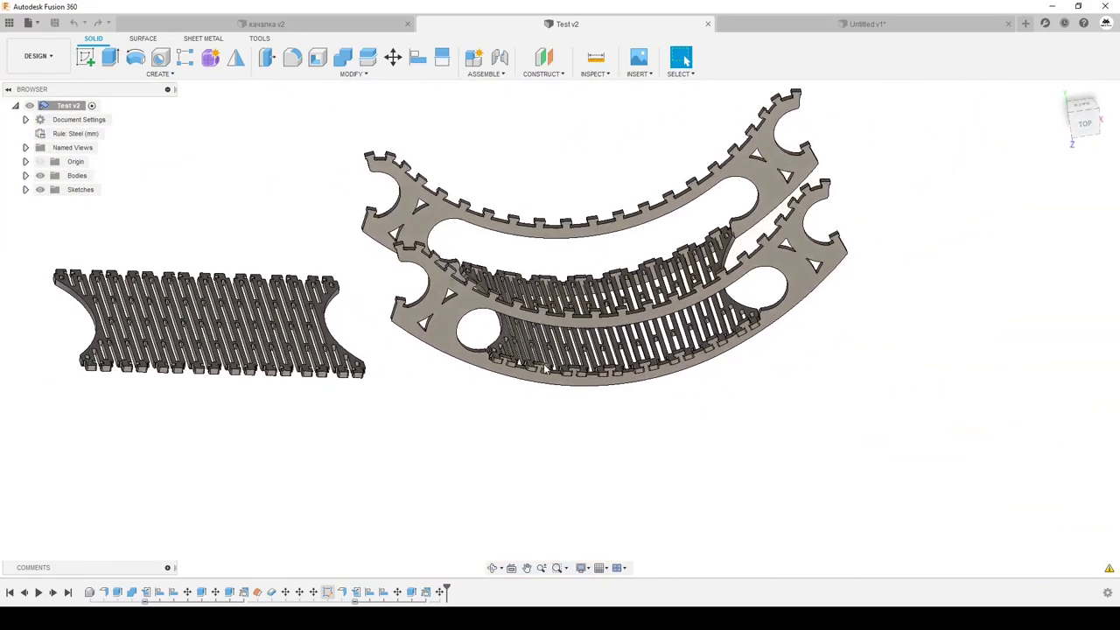
# - Switch to the качалка v2 chair design and orbit to a front-left view of the whole chair
pyautogui.click(302, 26)
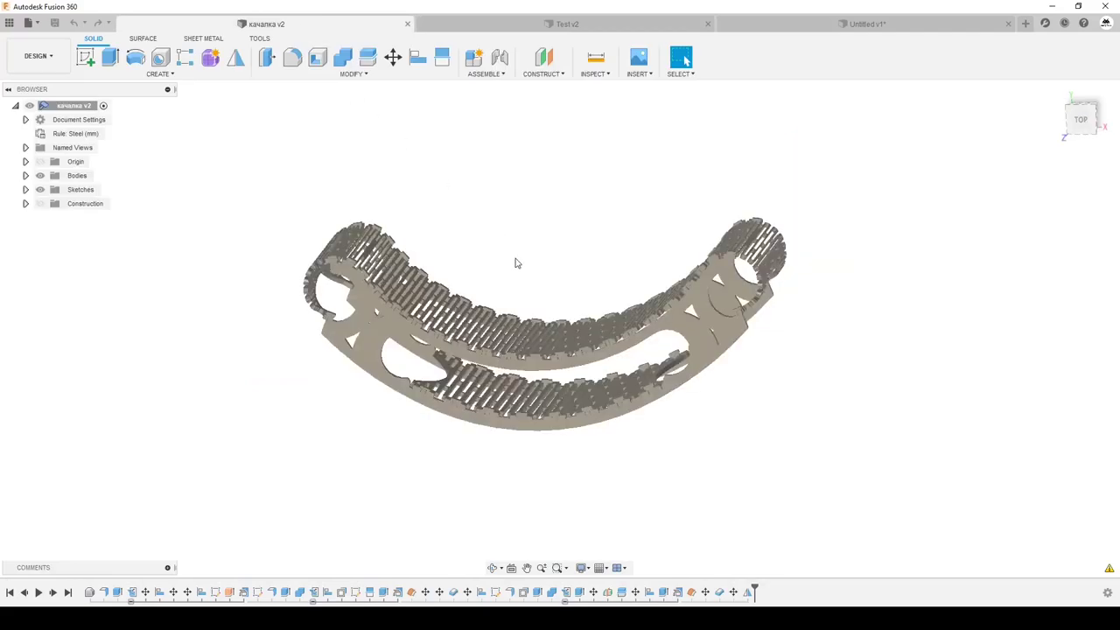
pyautogui.keyDown('shift'); pyautogui.moveTo(515, 260); pyautogui.dragTo(497, 316, button='middle'); pyautogui.keyUp('shift')
pyautogui.scroll(3, 547, 327)
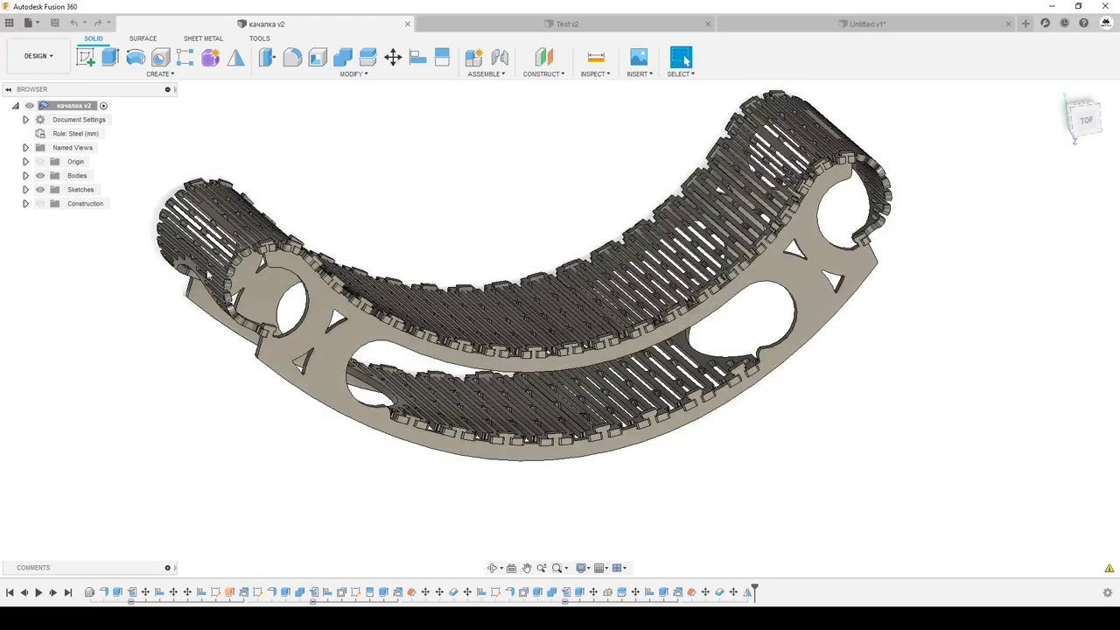
pyautogui.scroll(3, 282, 328)
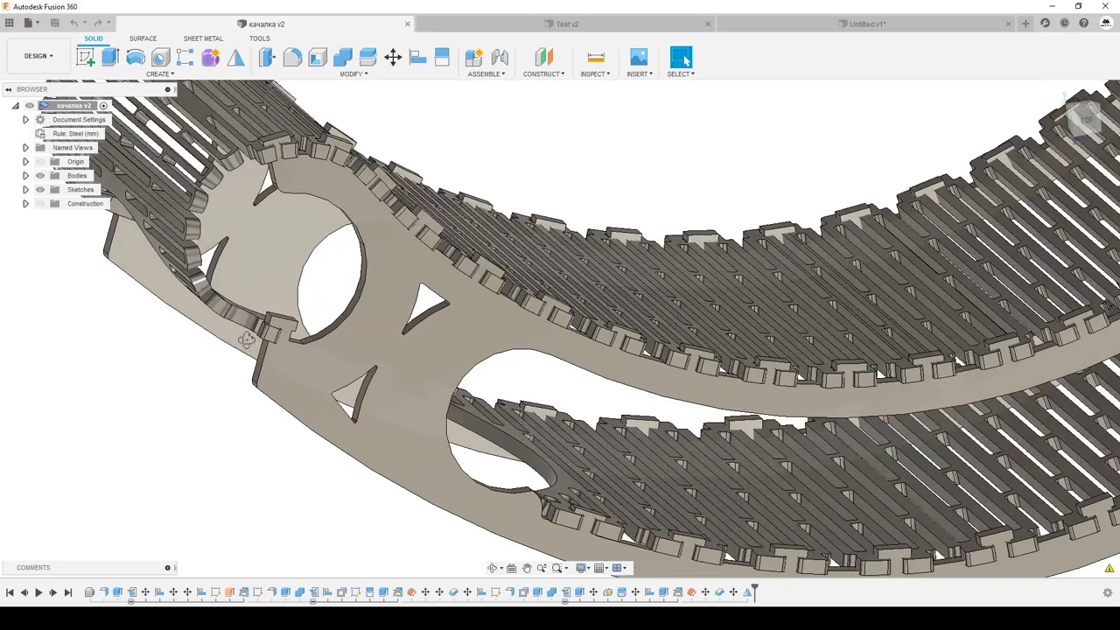
pyautogui.keyDown('shift'); pyautogui.moveTo(247, 341); pyautogui.dragTo(309, 293, button='middle'); pyautogui.keyUp('shift')
pyautogui.scroll(-5, 329, 306)
pyautogui.scroll(8, 292, 388)
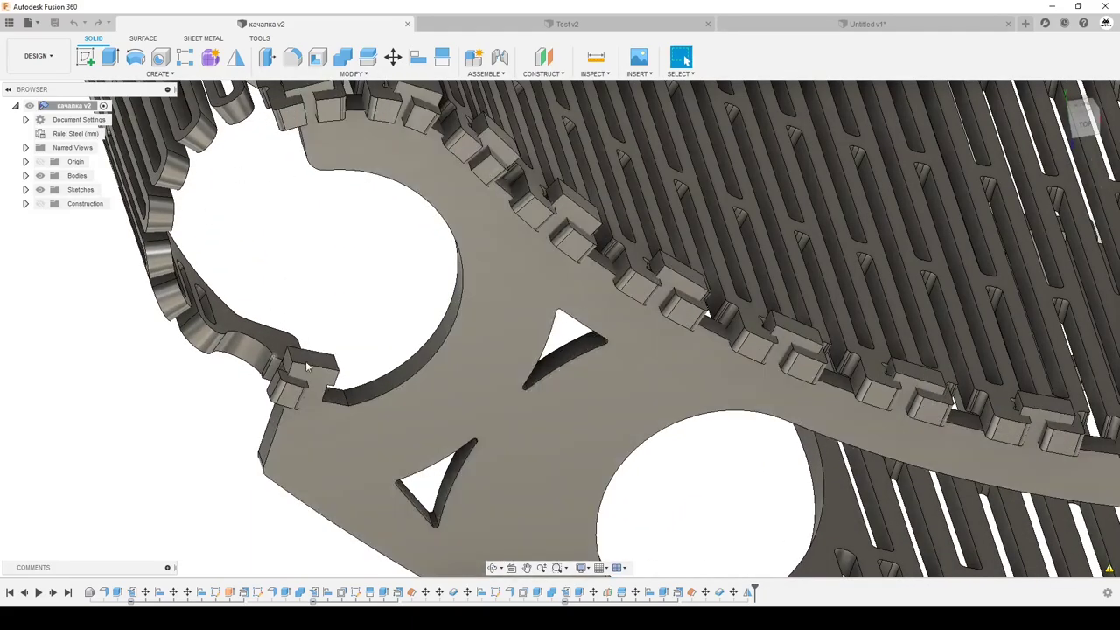
pyautogui.scroll(3, 707, 236)
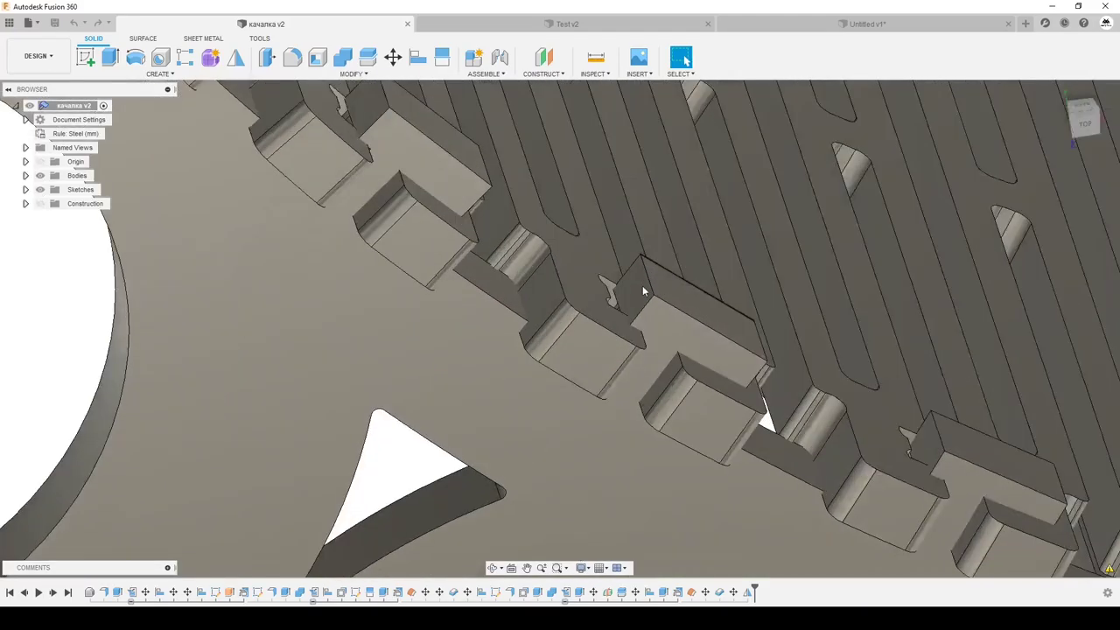
pyautogui.scroll(-5, 593, 246)
pyautogui.scroll(-3, 593, 246)
pyautogui.moveTo(571, 253)
pyautogui.keyDown('shift'); pyautogui.mouseDown(button='middle')
pyautogui.moveTo(940, 437)
pyautogui.moveTo(967, 419)
pyautogui.mouseUp(button='middle'); pyautogui.keyUp('shift')
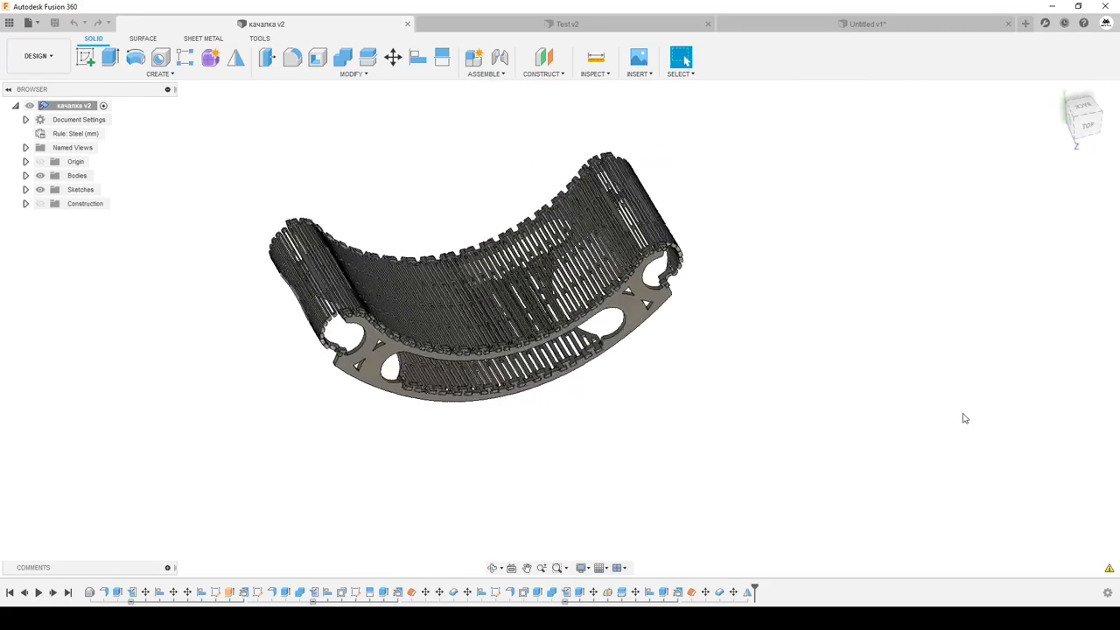
pyautogui.keyDown('shift'); pyautogui.moveTo(965, 418); pyautogui.dragTo(941, 397, button='middle'); pyautogui.keyUp('shift')
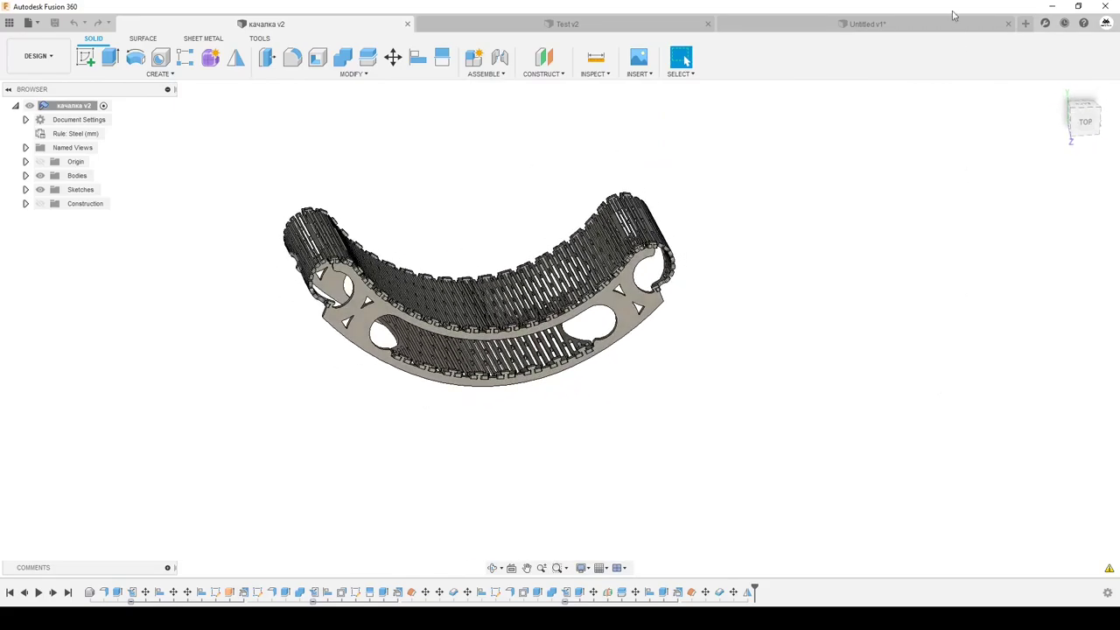
pyautogui.click(869, 24)
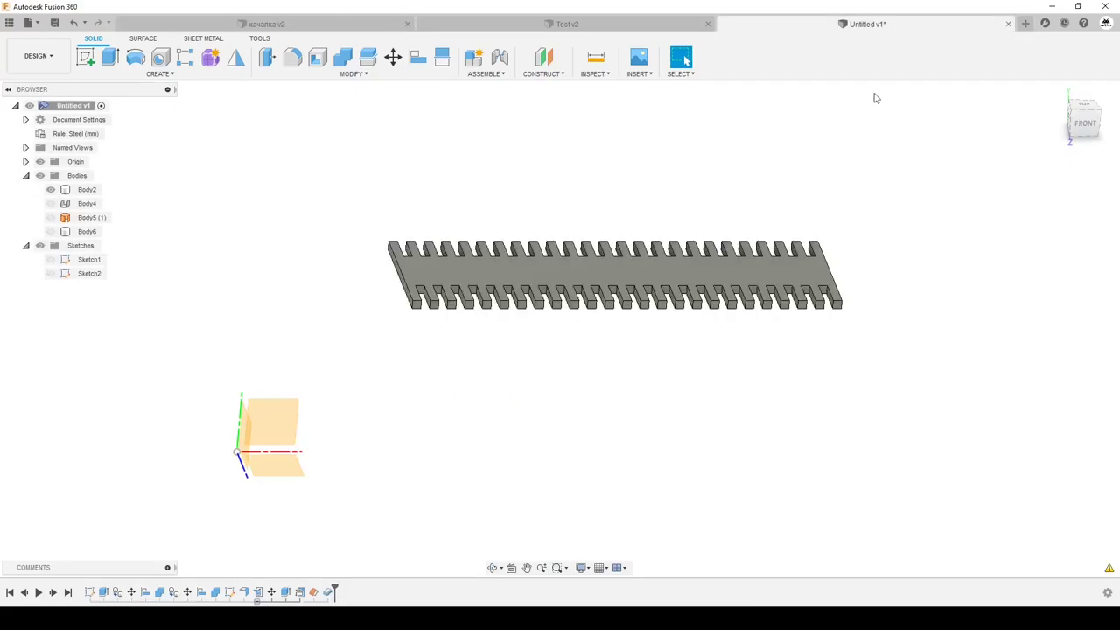
pyautogui.keyDown('shift'); pyautogui.moveTo(871, 258); pyautogui.dragTo(461, 247, button='middle'); pyautogui.keyUp('shift')
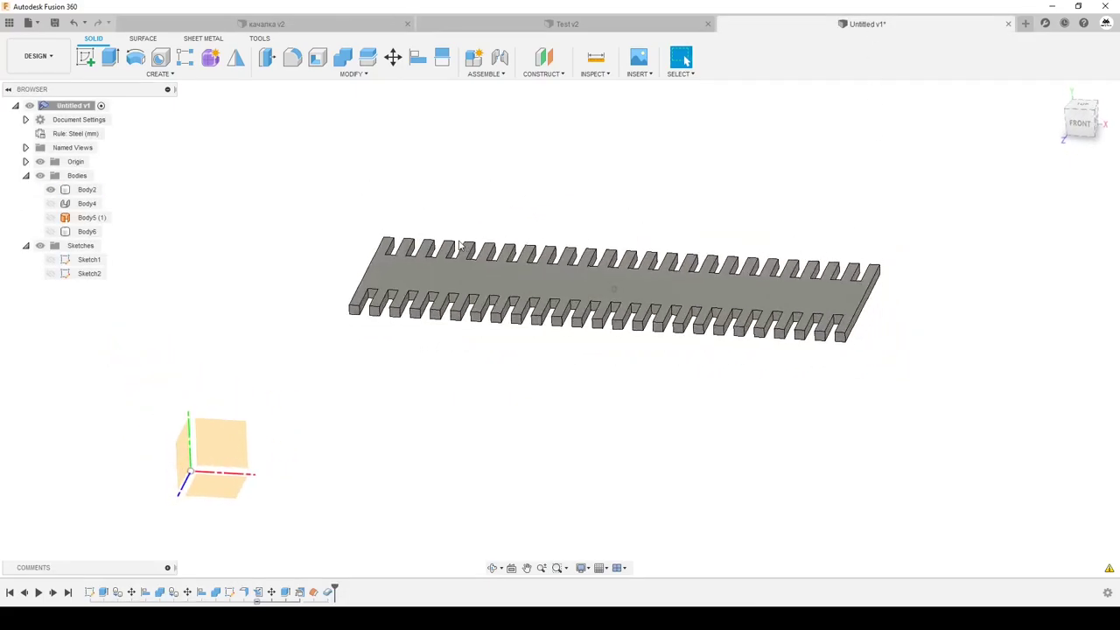
pyautogui.click(331, 26)
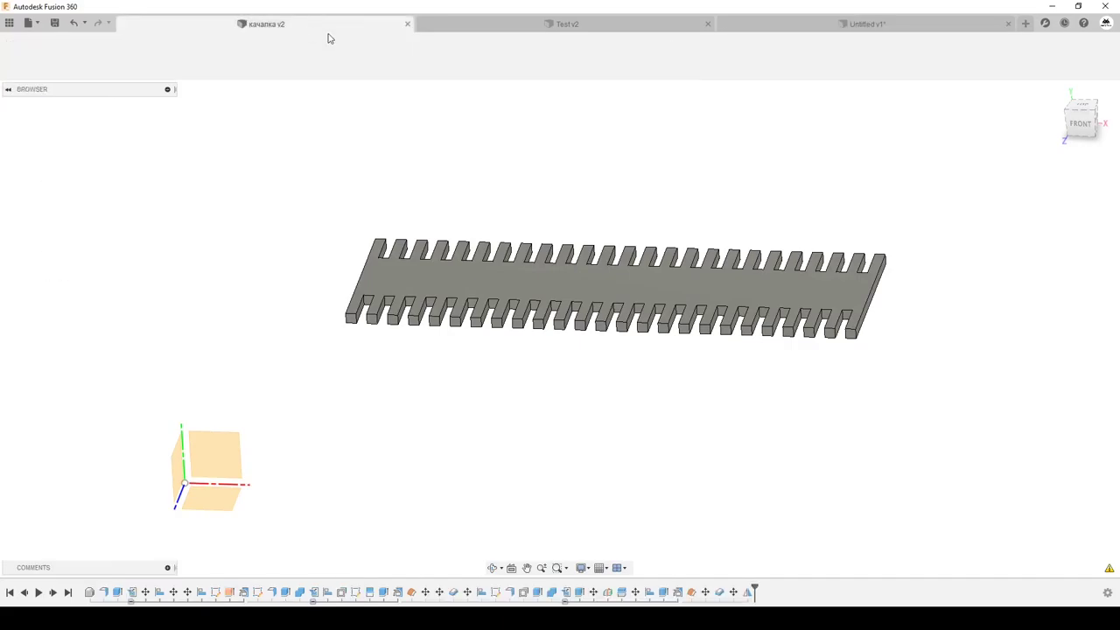
pyautogui.scroll(2, 420, 292)
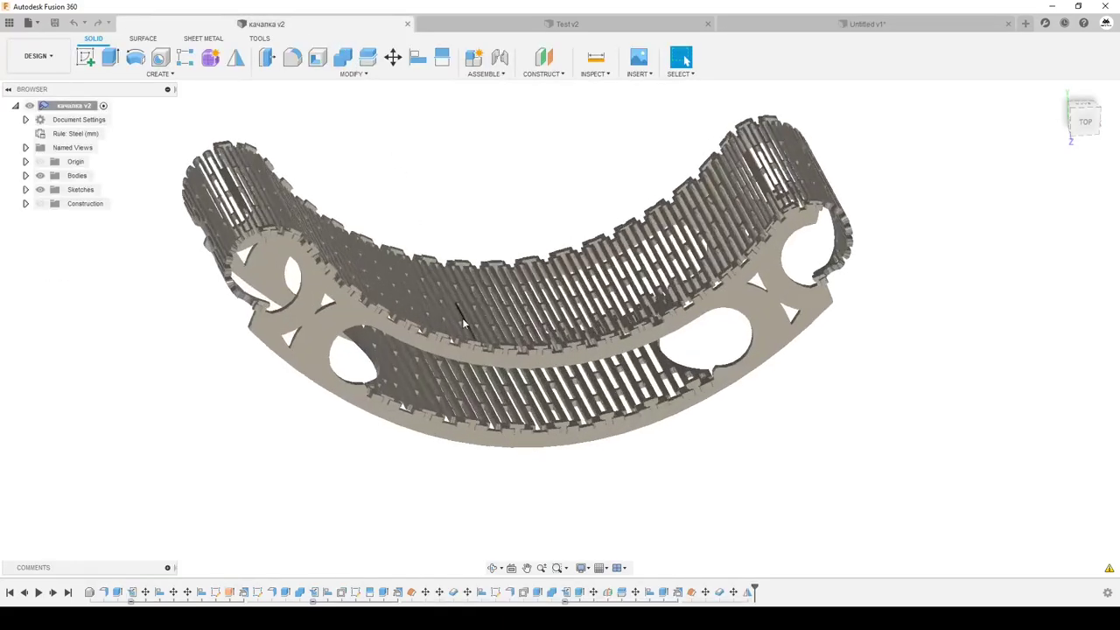
pyautogui.scroll(5, 462, 318)
pyautogui.scroll(2, 579, 501)
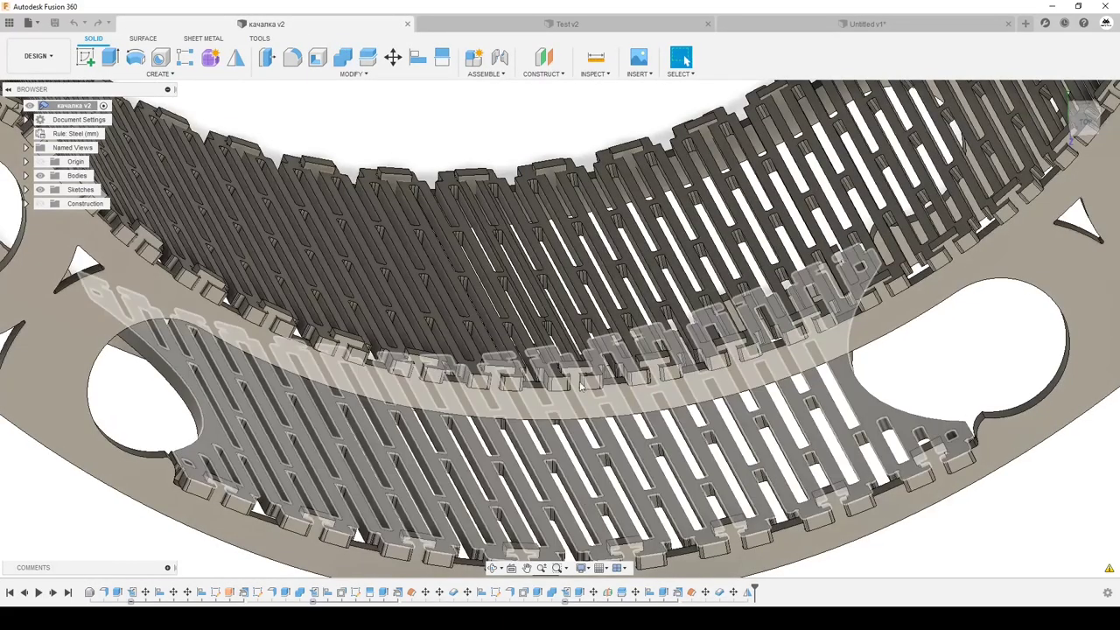
pyautogui.click(793, 26)
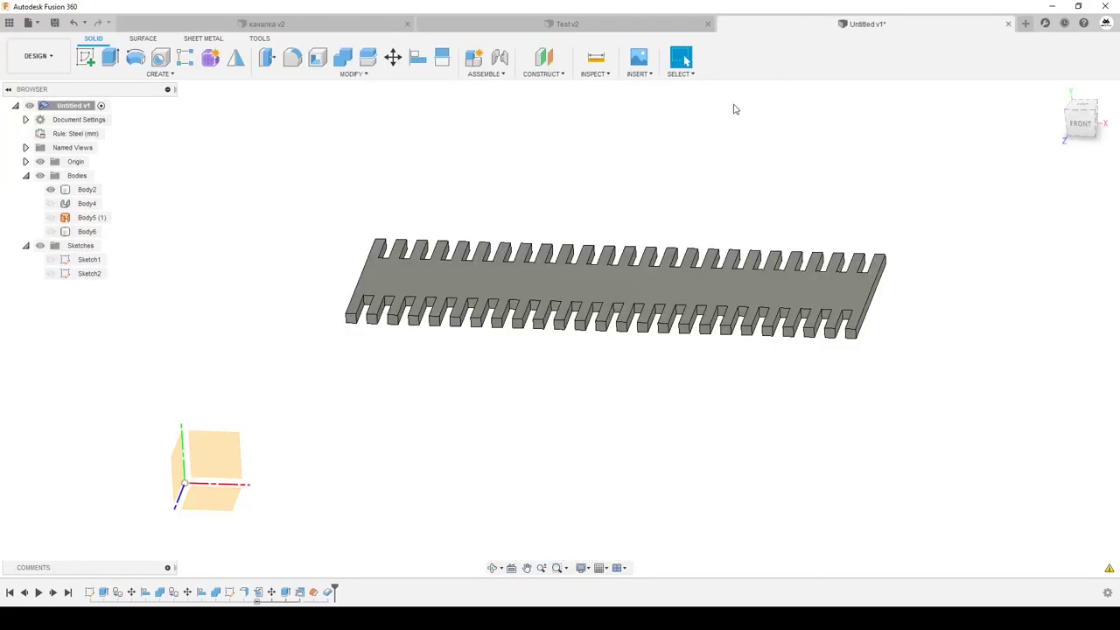
pyautogui.keyDown('shift'); pyautogui.moveTo(735, 109); pyautogui.dragTo(610, 63, button='middle'); pyautogui.keyUp('shift')
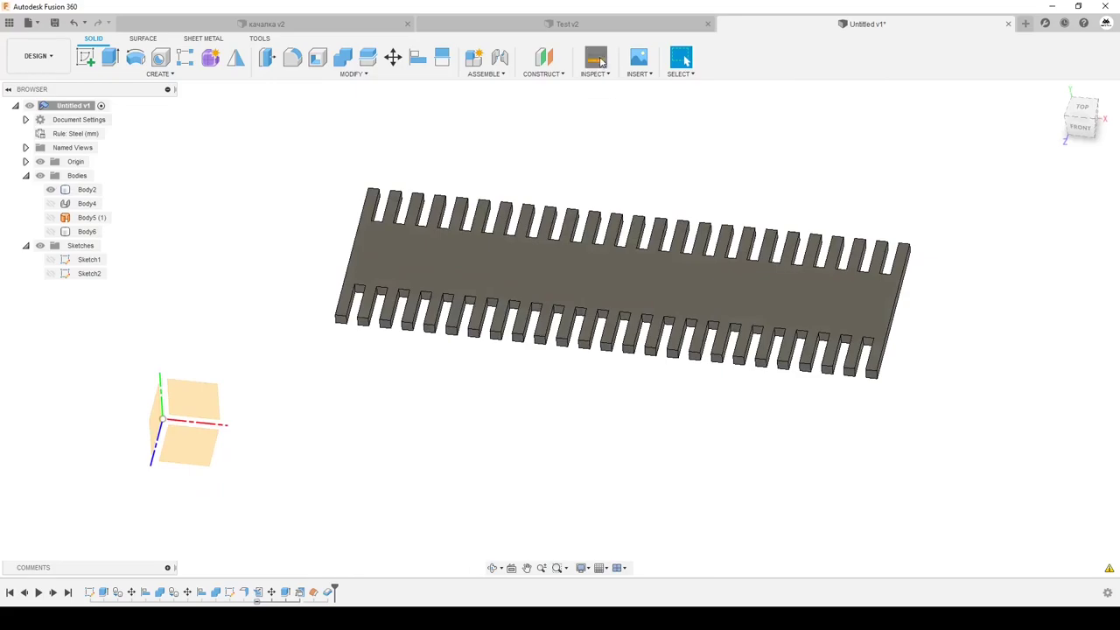
# - Measure the slotted slat between its two end faces, reading 147.00 mm
pyautogui.click(601, 62)
pyautogui.scroll(5, 891, 351)
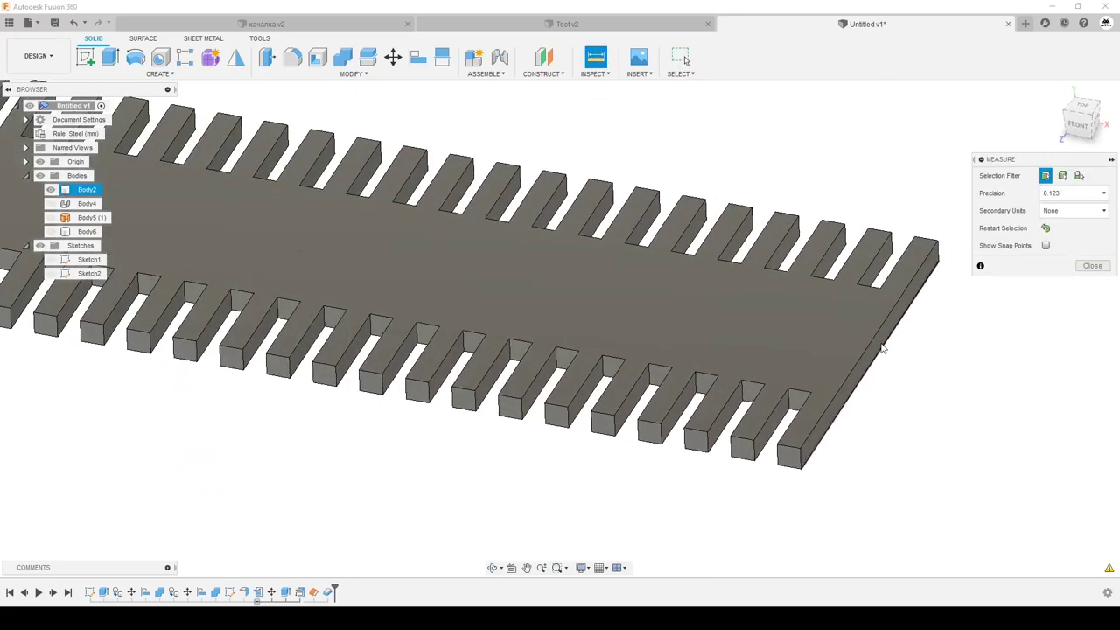
pyautogui.click(880, 347)
pyautogui.scroll(-5, 878, 347)
pyautogui.keyDown('shift'); pyautogui.moveTo(968, 356); pyautogui.dragTo(321, 461, button='middle'); pyautogui.keyUp('shift')
pyautogui.click(326, 456)
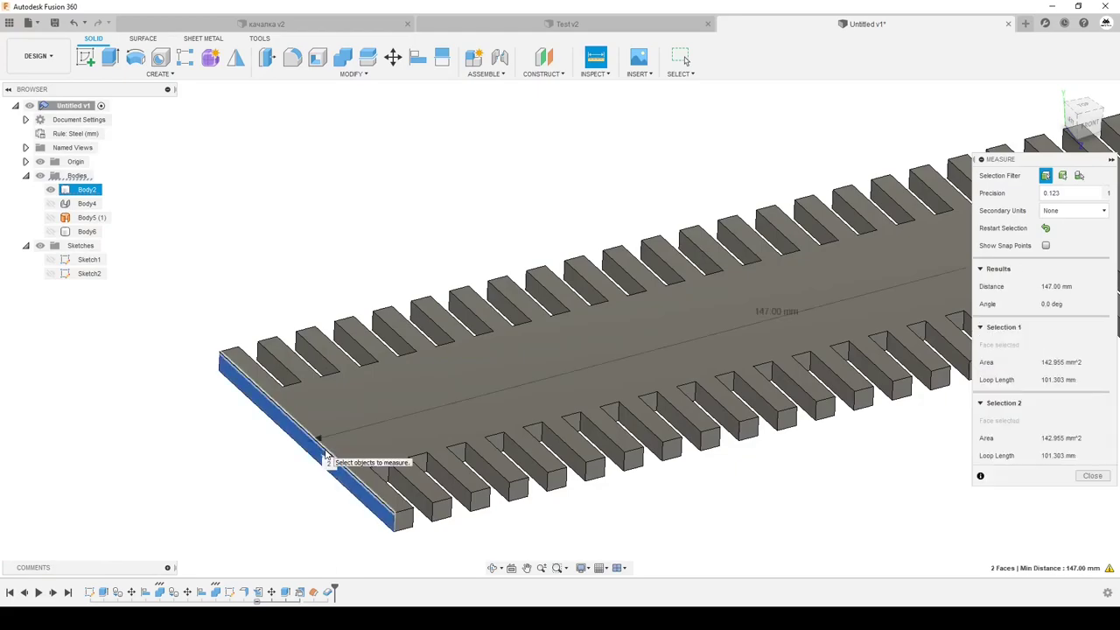
pyautogui.scroll(-5, 325, 458)
pyautogui.keyDown('shift'); pyautogui.moveTo(325, 458); pyautogui.dragTo(1113, 488, button='middle'); pyautogui.keyUp('shift')
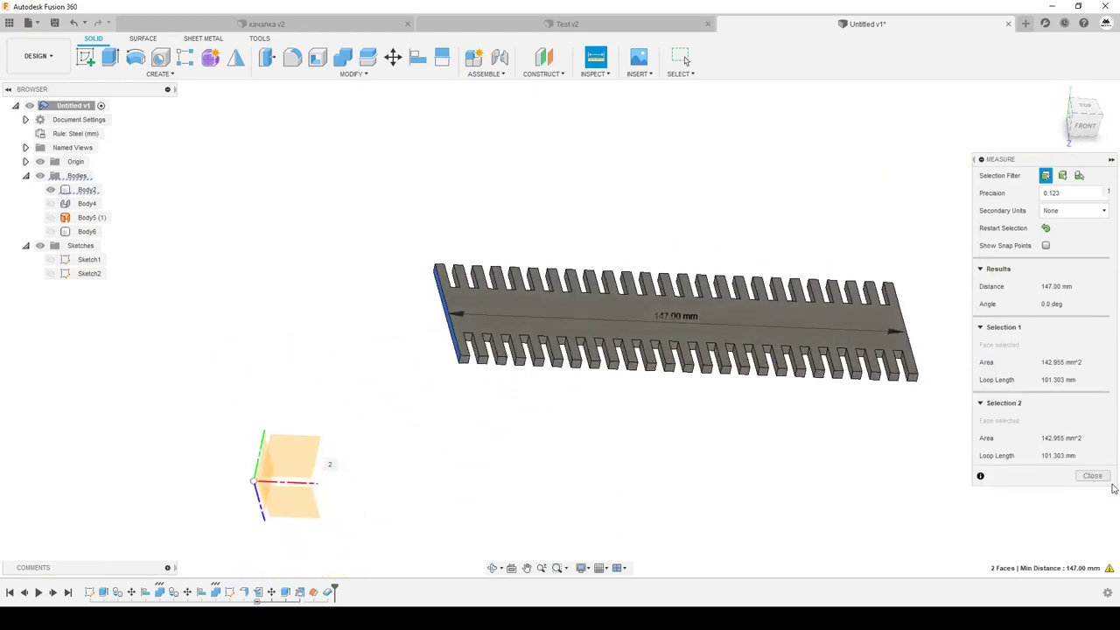
pyautogui.click(1093, 475)
pyautogui.keyDown('shift'); pyautogui.moveTo(783, 336); pyautogui.dragTo(670, 410, button='middle'); pyautogui.keyUp('shift')
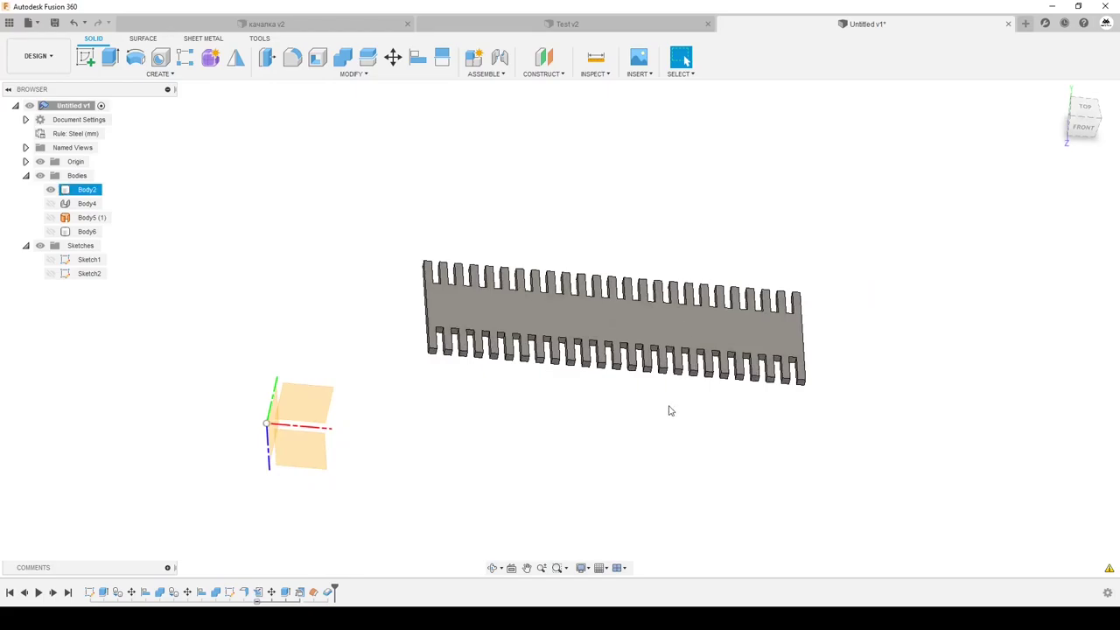
# - Start a new sketch on the front plane
pyautogui.click(86, 57)
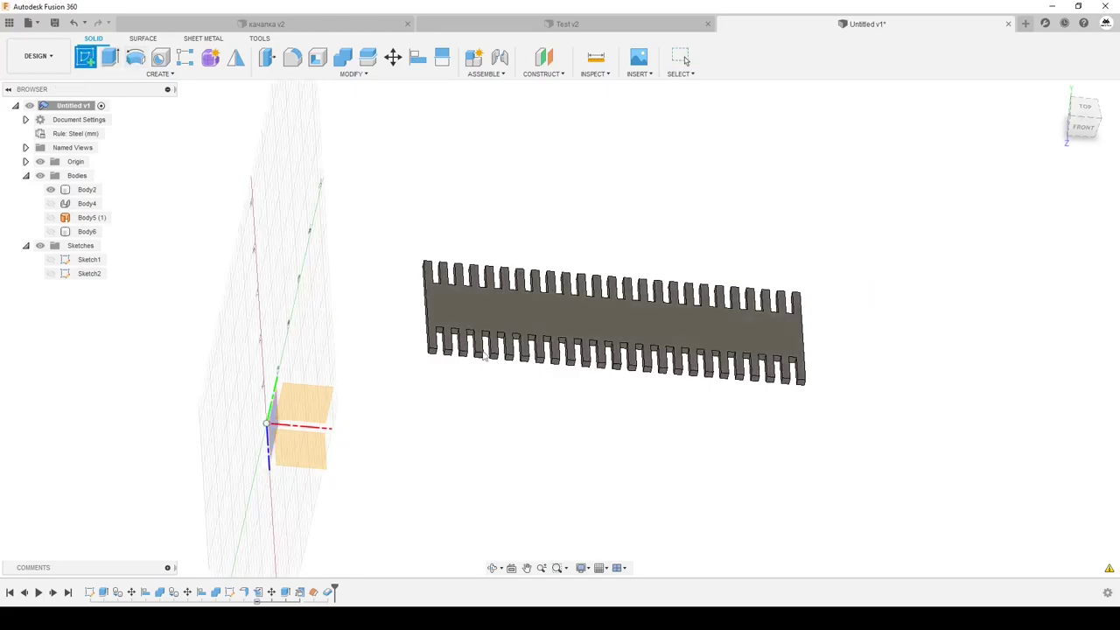
pyautogui.click(345, 404)
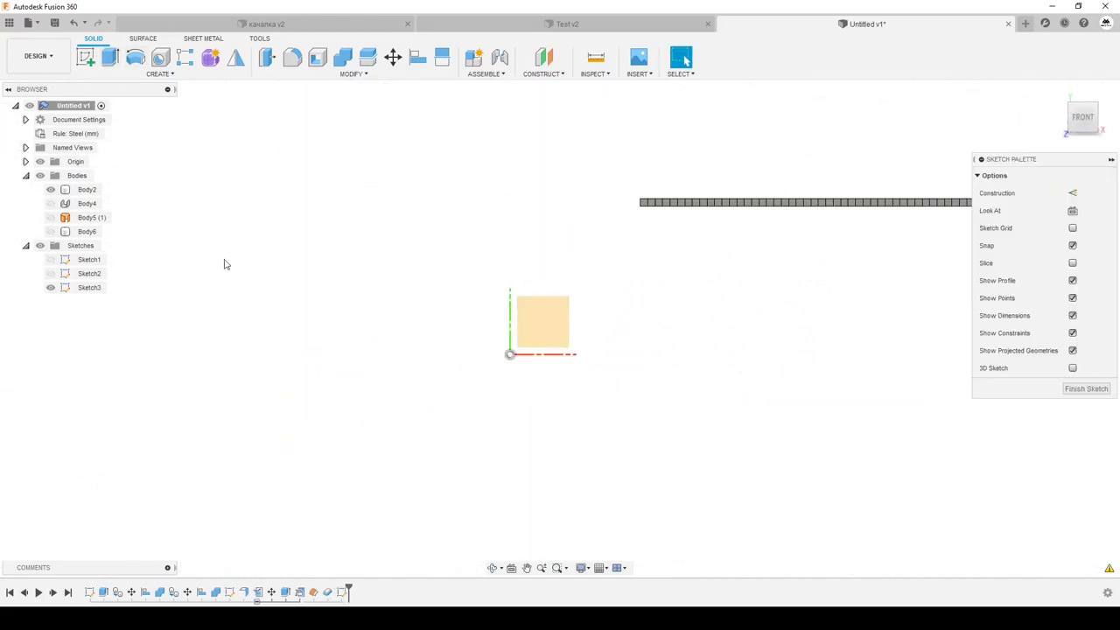
pyautogui.press('l')
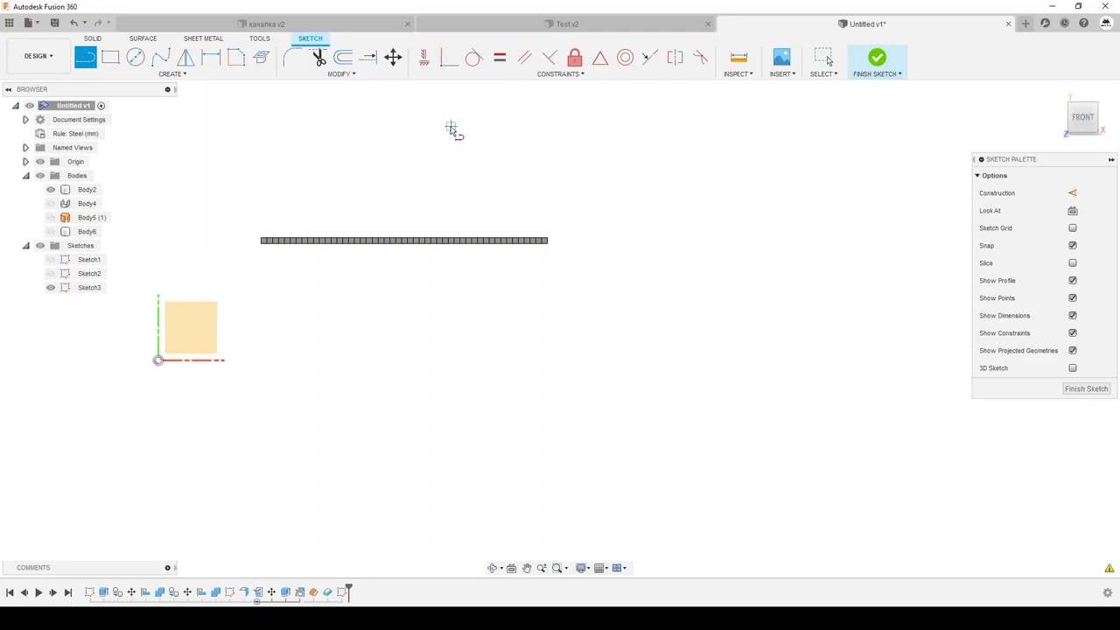
pyautogui.scroll(3, 458, 129)
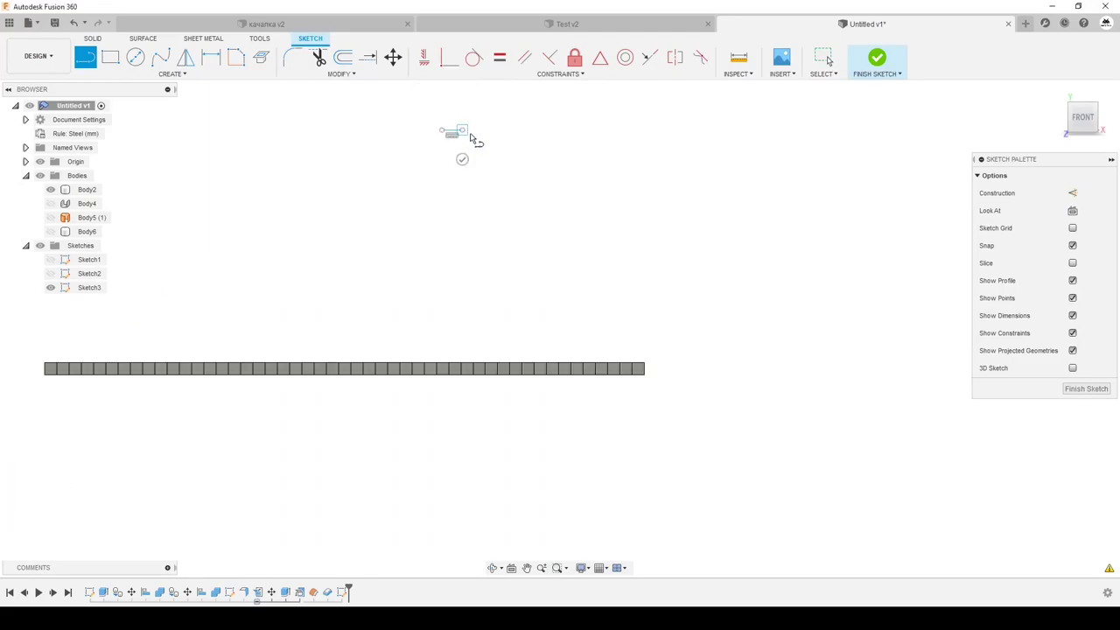
pyautogui.click(462, 131)
# - Draw a wavy fit-point spline above the flat slat and begin measuring it
pyautogui.click(160, 57)
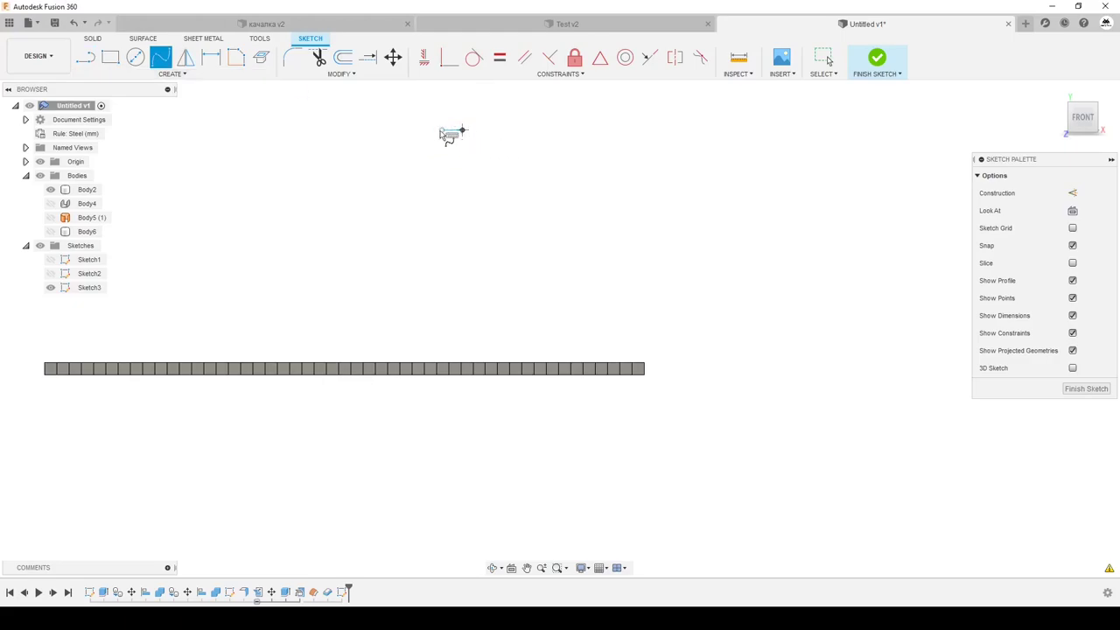
pyautogui.scroll(-3, 385, 117)
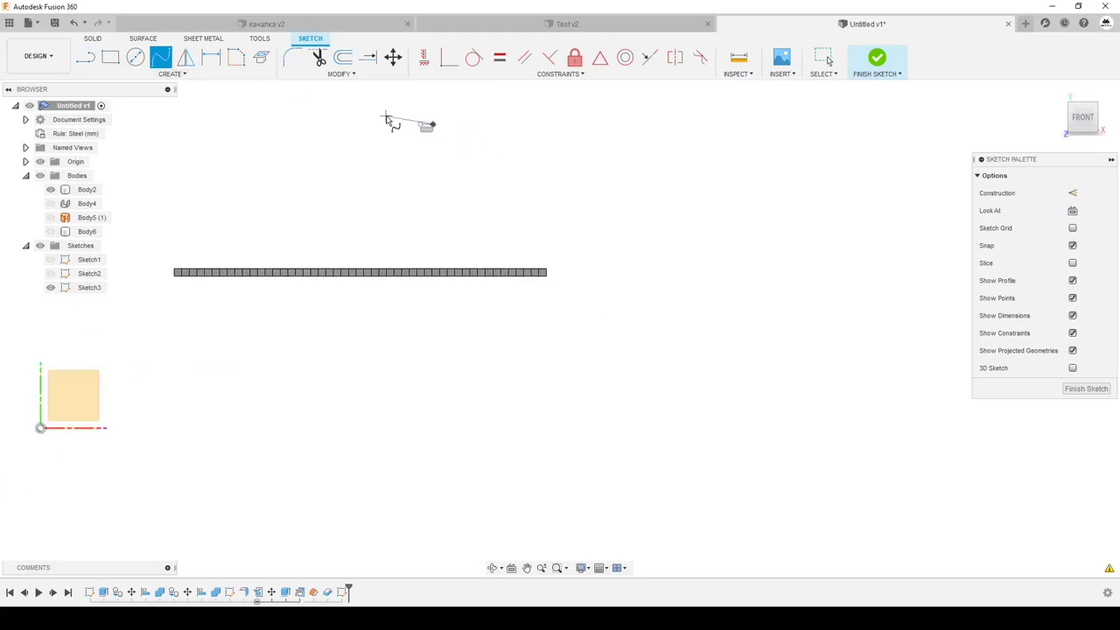
pyautogui.click(506, 188)
pyautogui.scroll(-3, 495, 197)
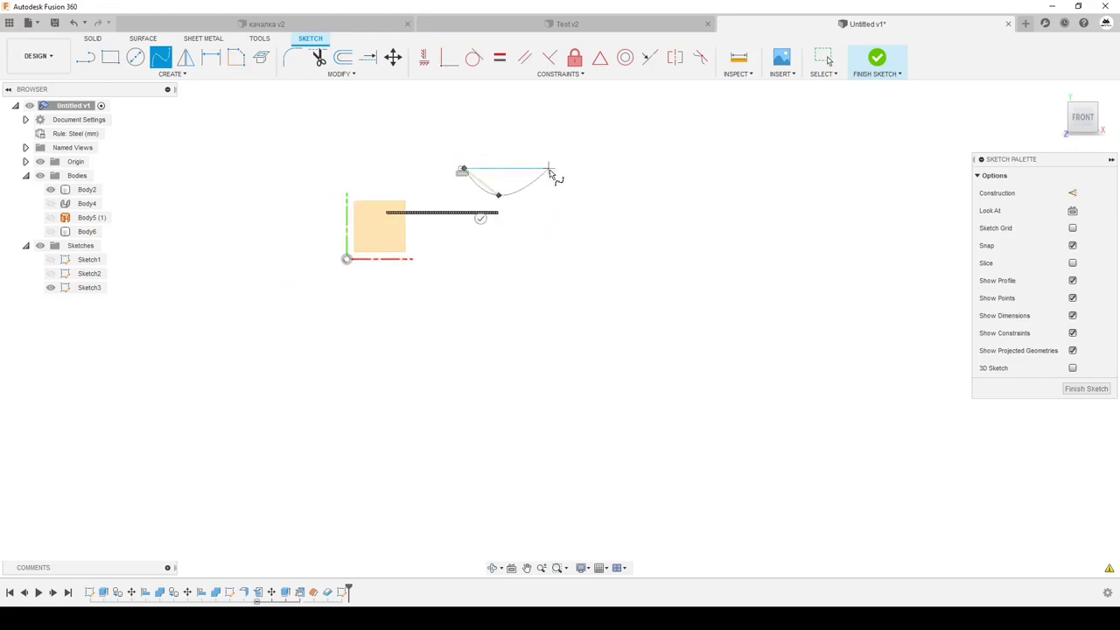
pyautogui.scroll(2, 545, 164)
pyautogui.scroll(2, 526, 166)
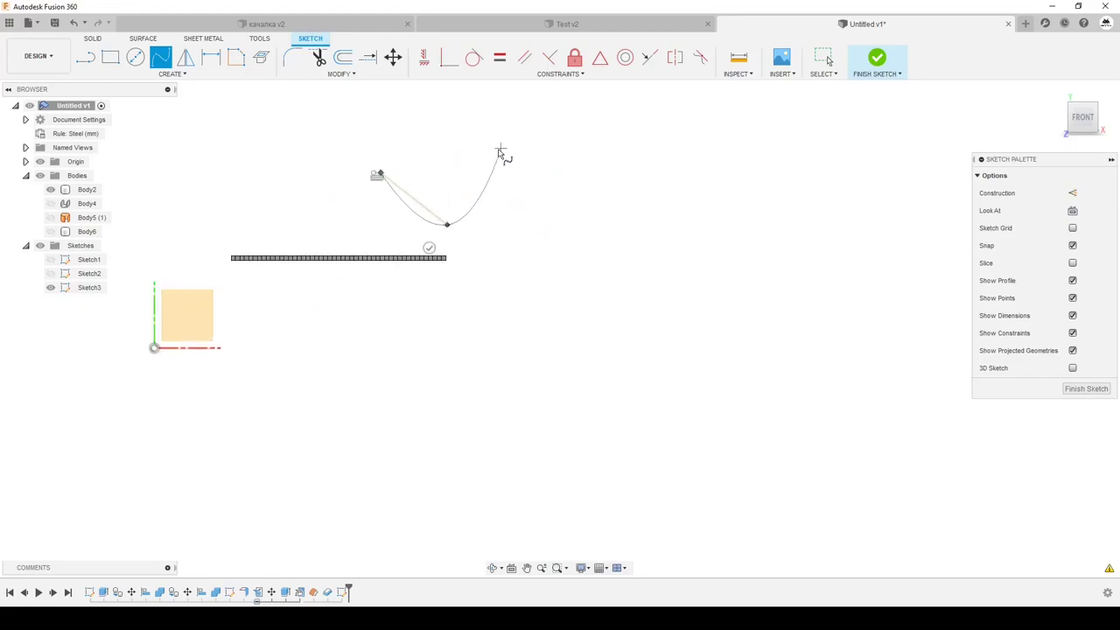
pyautogui.click(577, 173)
pyautogui.click(663, 179)
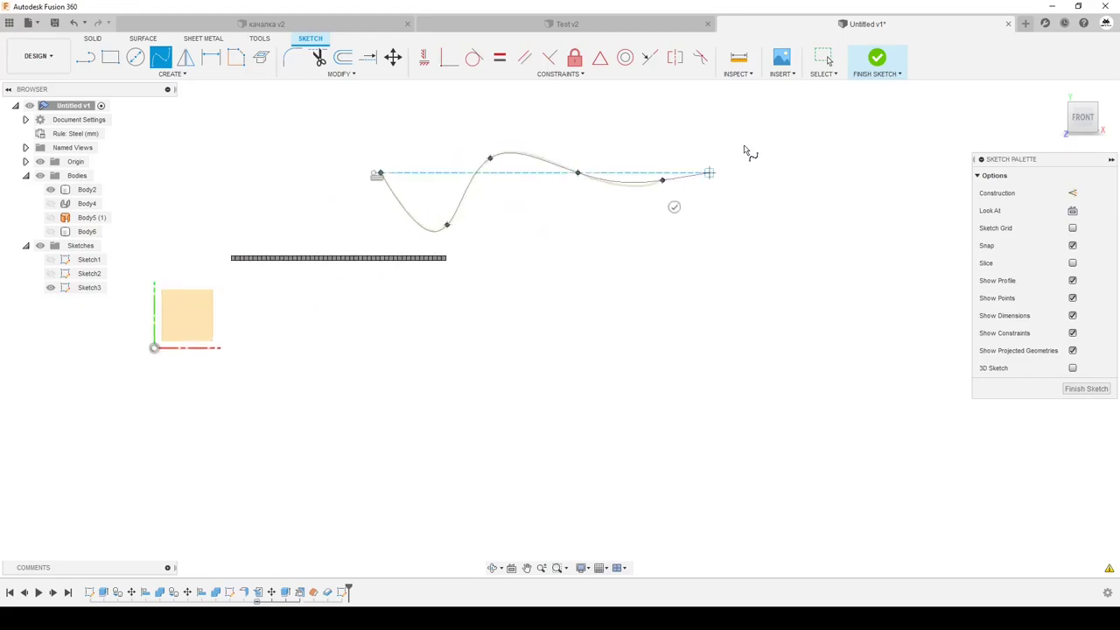
pyautogui.click(747, 140)
pyautogui.click(781, 215)
pyautogui.click(753, 217)
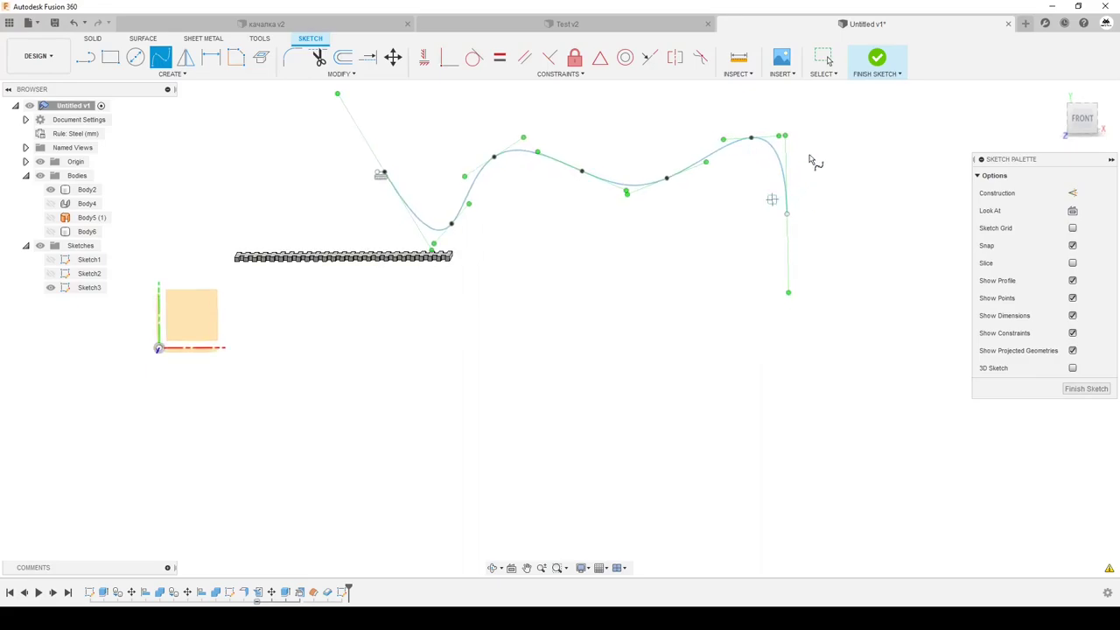
pyautogui.click(747, 61)
# - Measure the spline at 373.387 mm and trim away its right end
pyautogui.click(720, 155)
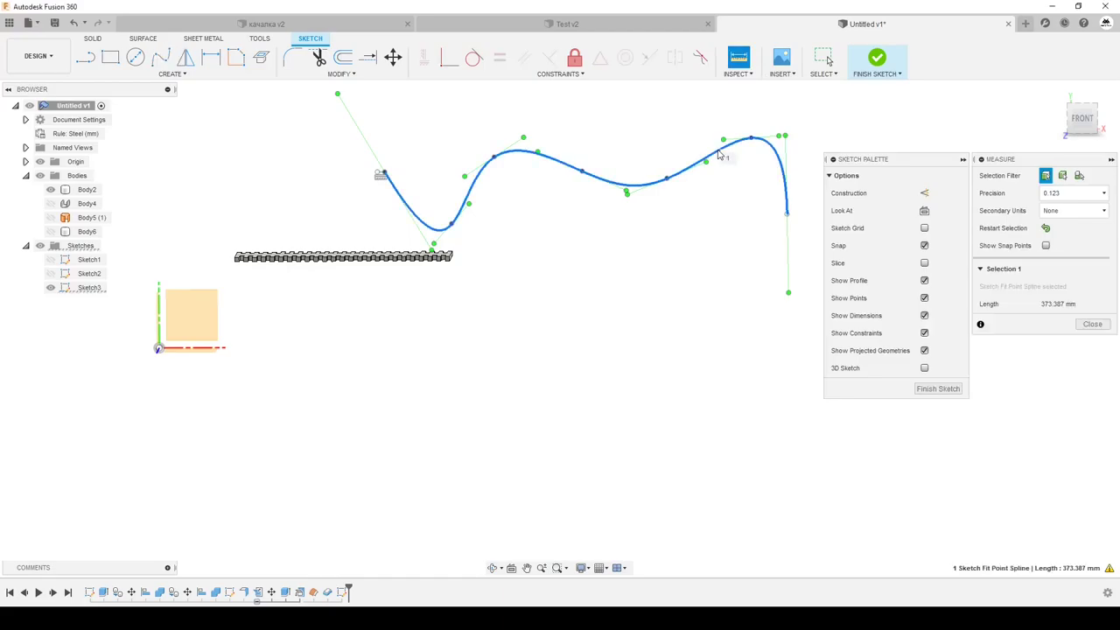
pyautogui.click(1088, 324)
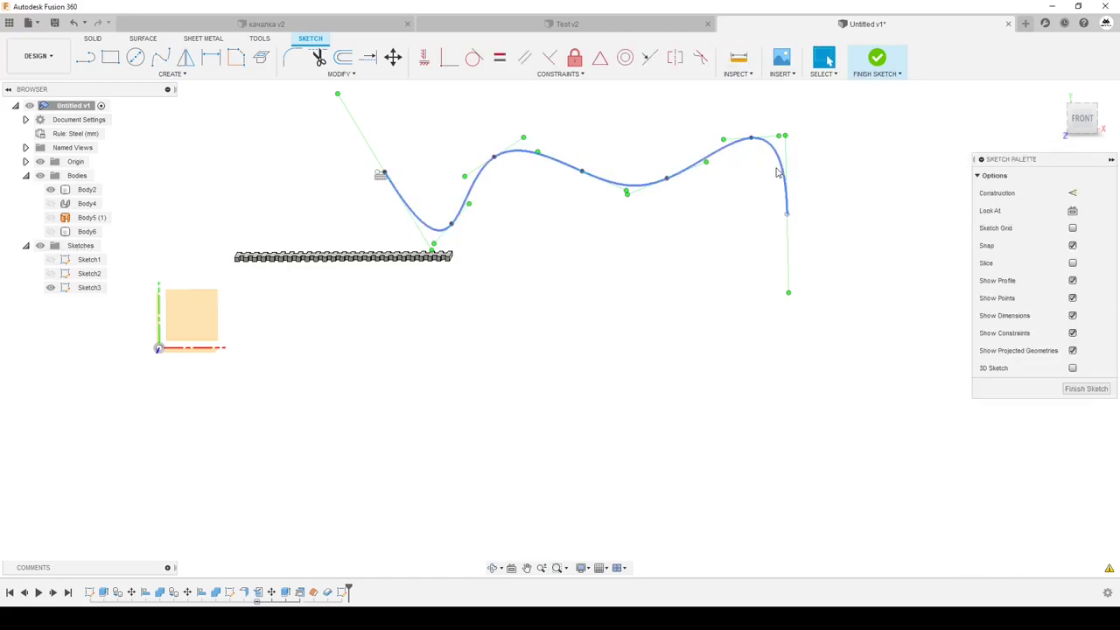
pyautogui.click(319, 57)
pyautogui.click(789, 219)
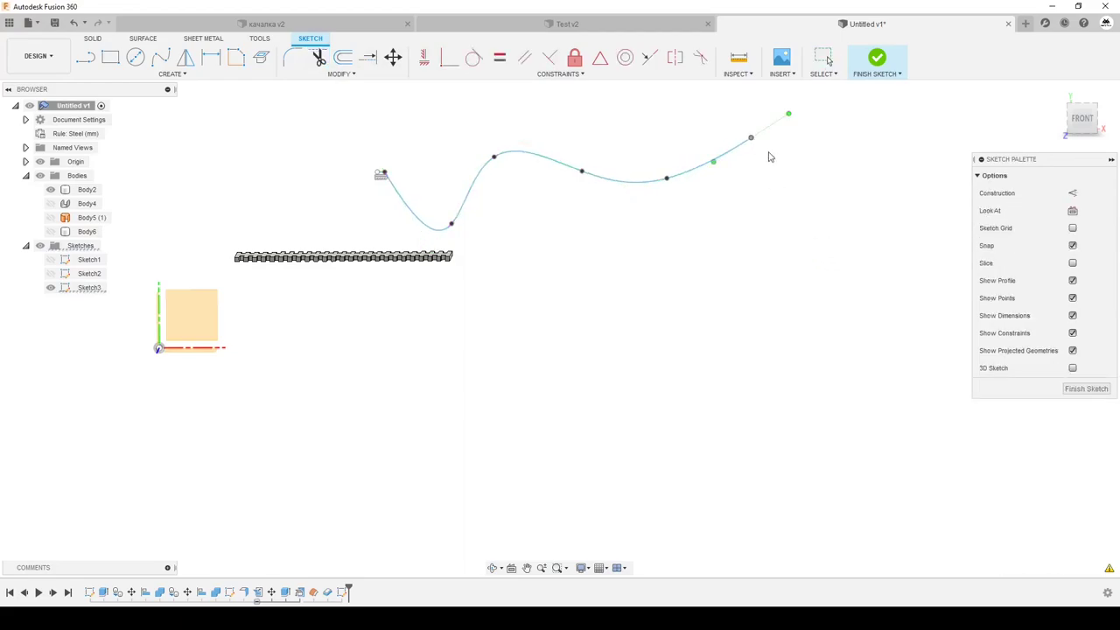
# - Re-measure the trimmed spline and delete its last right-hand fit point
pyautogui.click(751, 58)
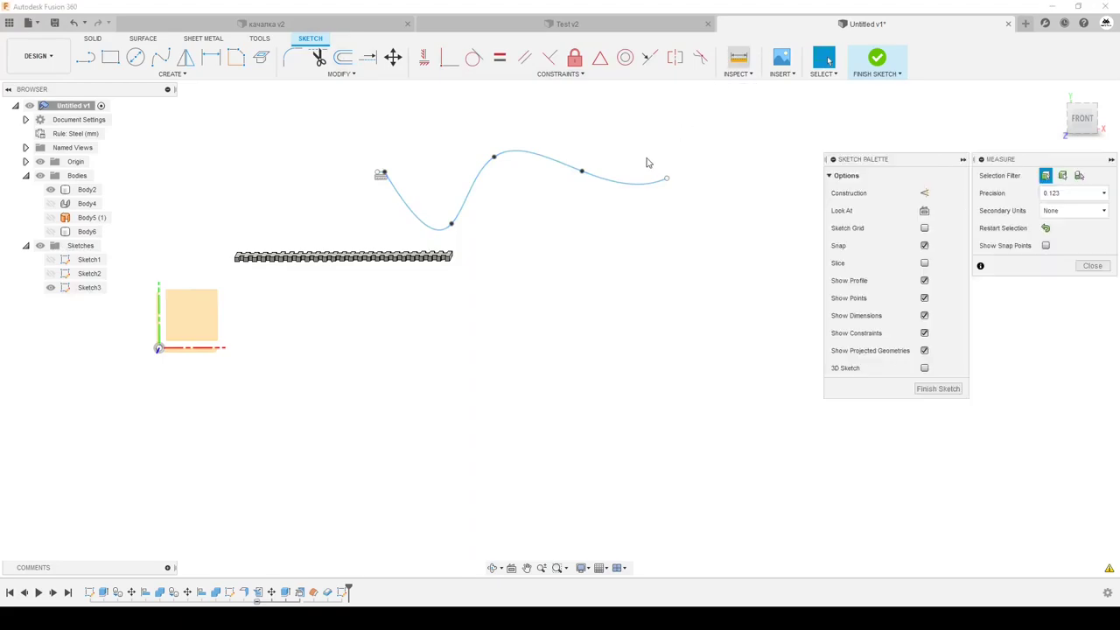
pyautogui.click(634, 186)
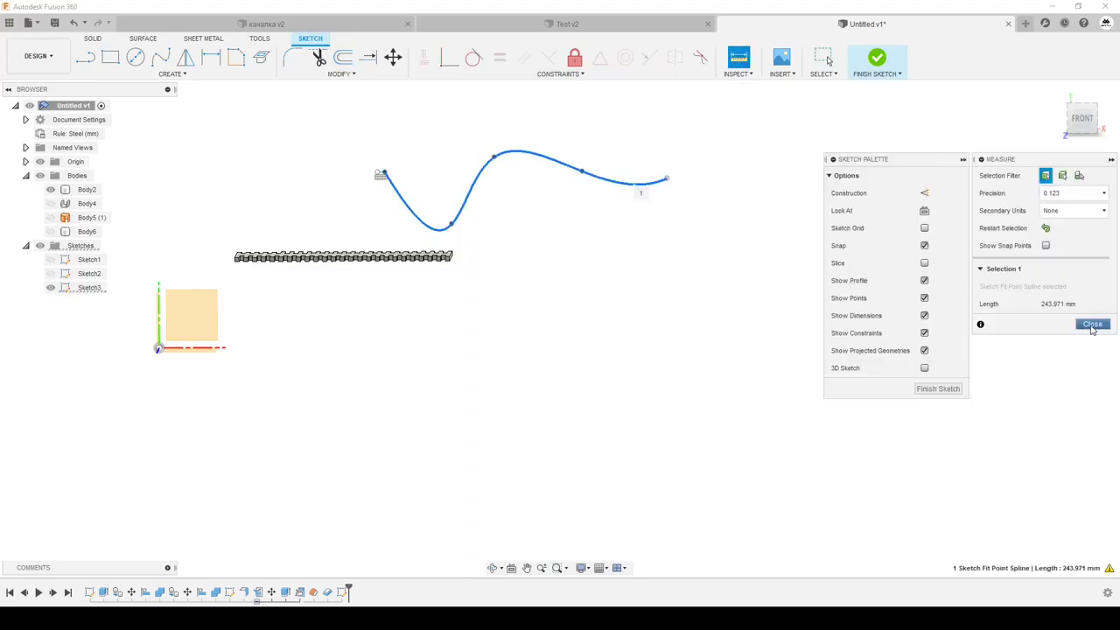
pyautogui.click(1093, 325)
pyautogui.click(668, 182)
pyautogui.press('Delete')
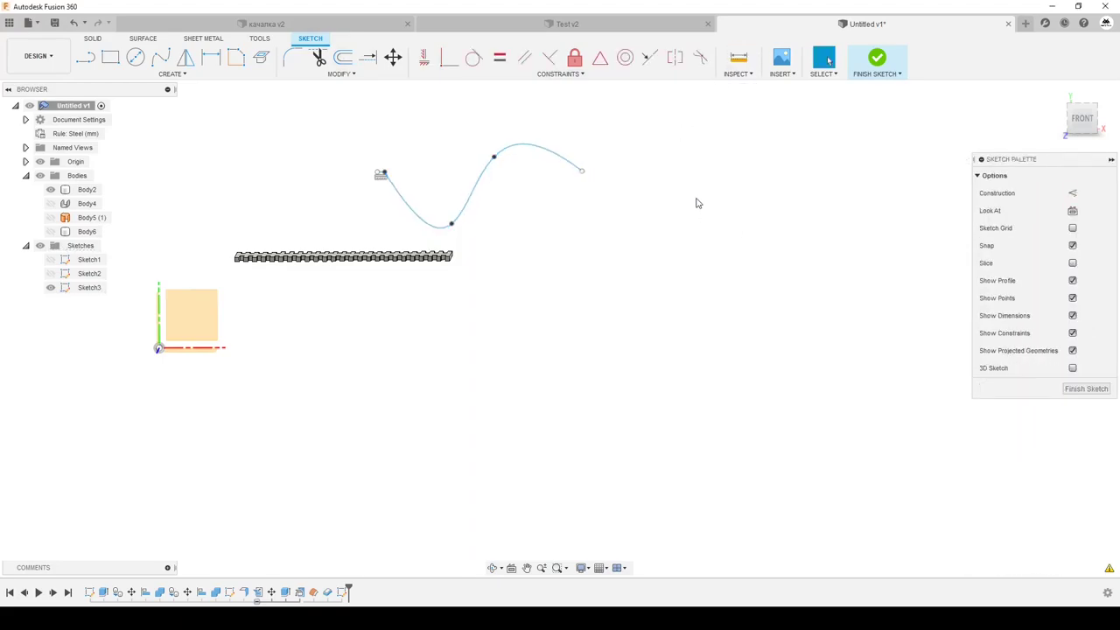
# - Confirm the shortened spline now measures 186.051 mm and switch to the Sheet Metal tools
pyautogui.click(738, 57)
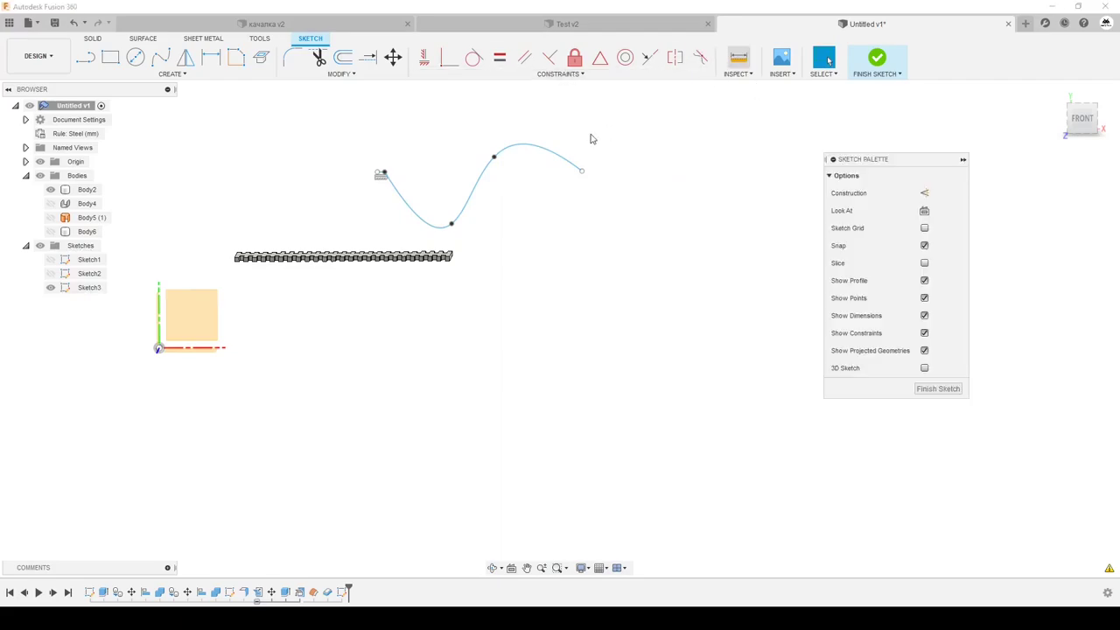
pyautogui.click(568, 162)
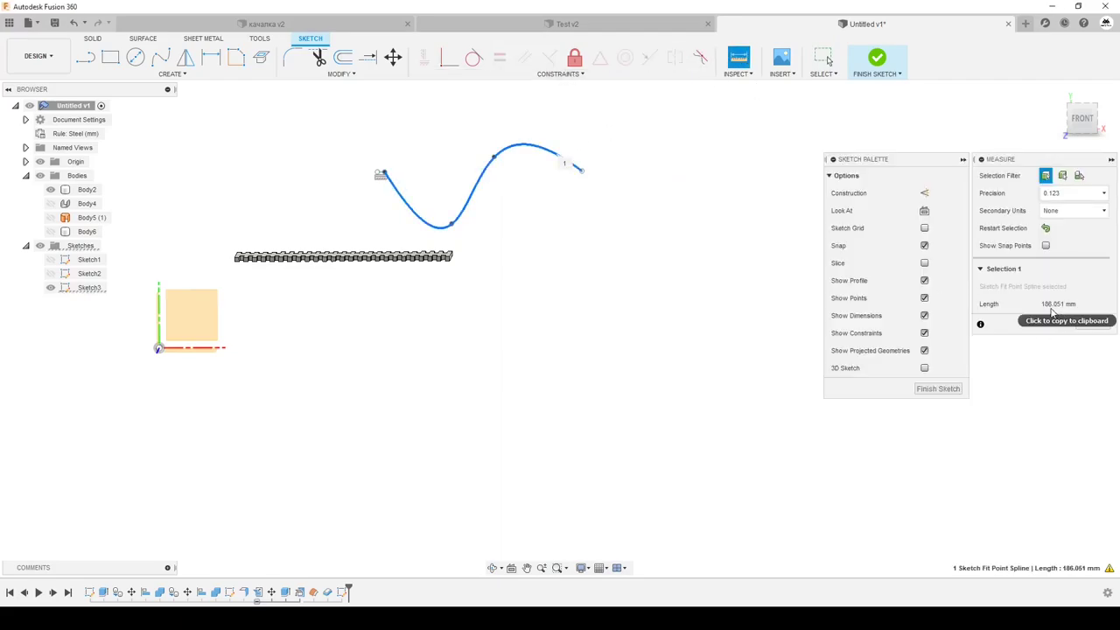
pyautogui.click(567, 286)
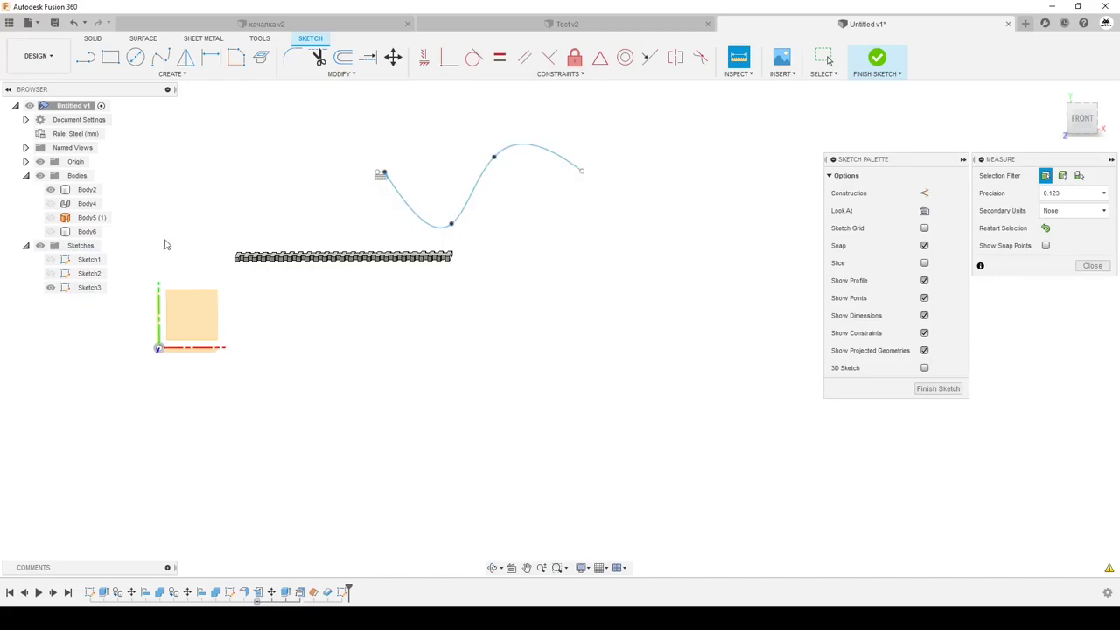
pyautogui.click(206, 40)
# - Create a 55 mm symmetric flange on the wavy spline as a new body
pyautogui.click(150, 75)
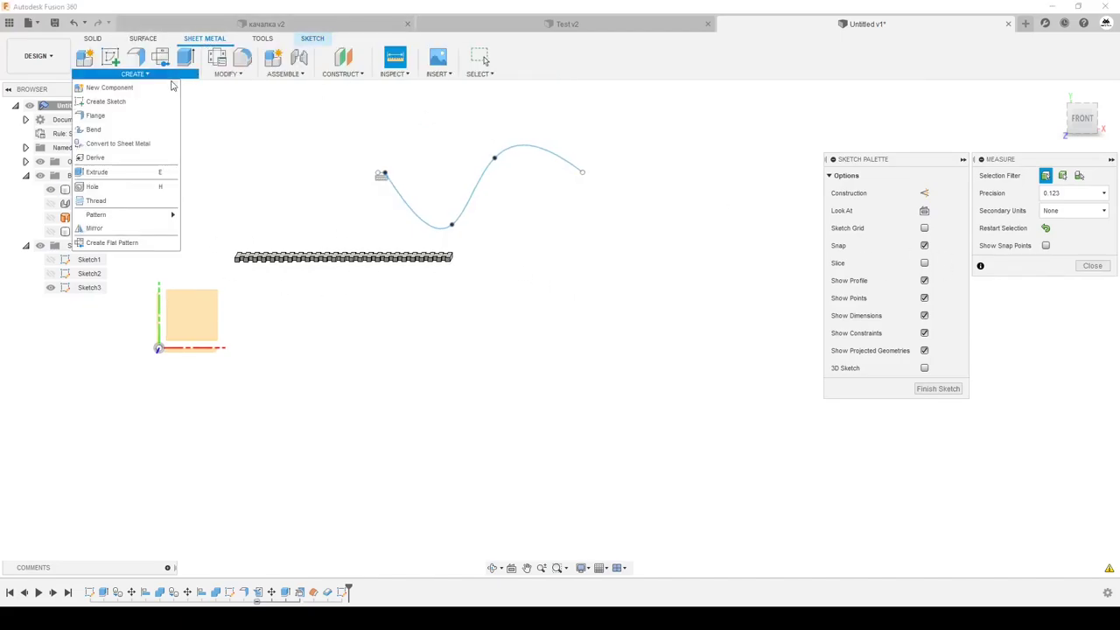
pyautogui.click(134, 122)
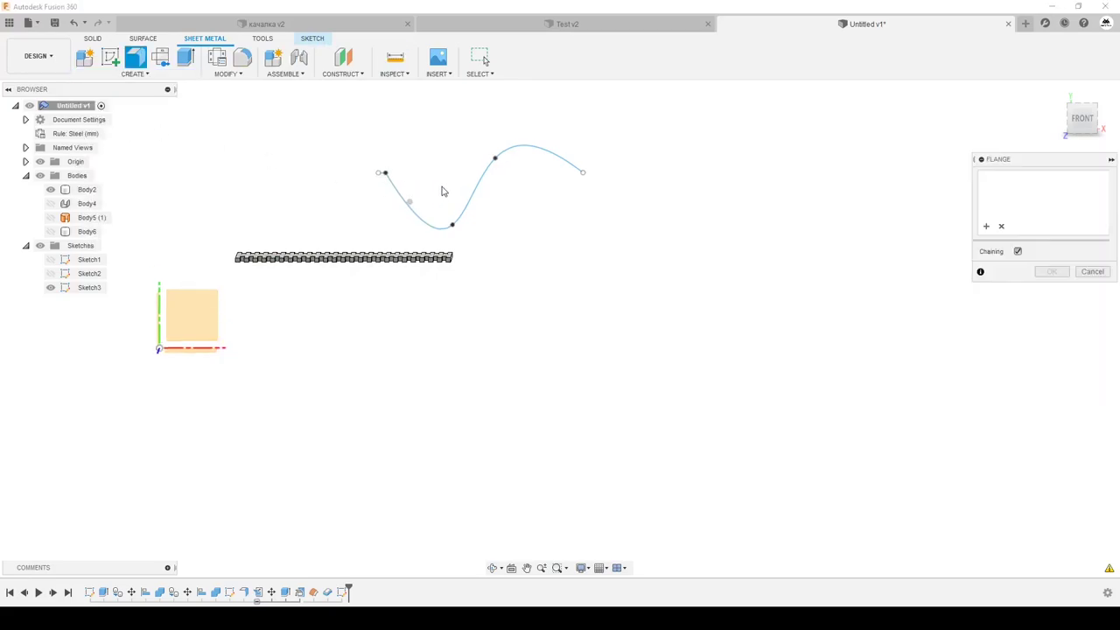
pyautogui.click(478, 192)
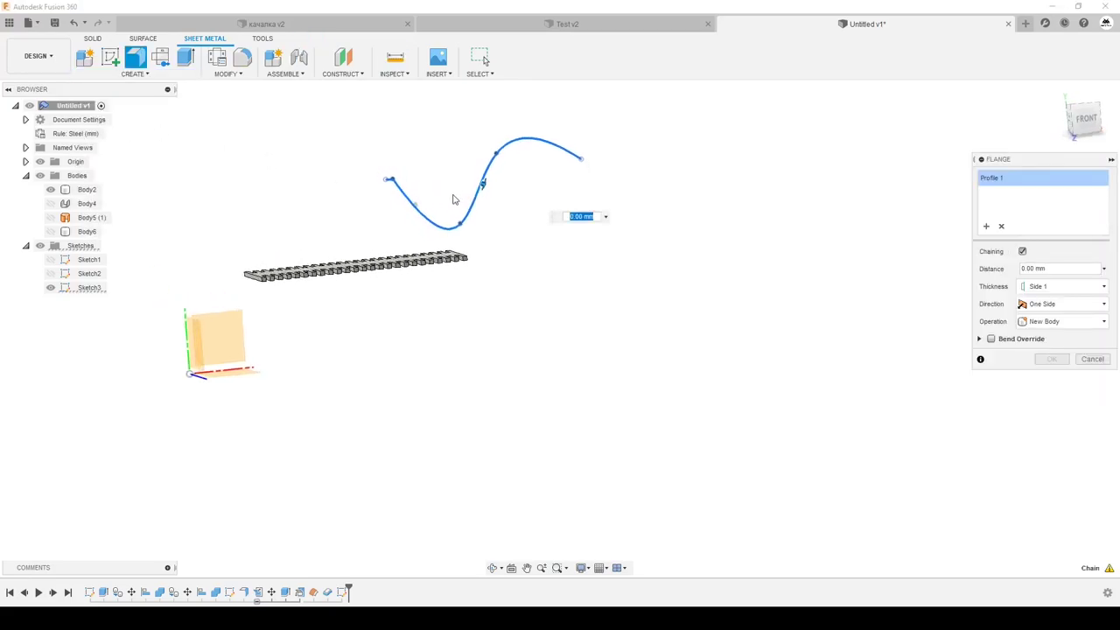
pyautogui.click(1054, 304)
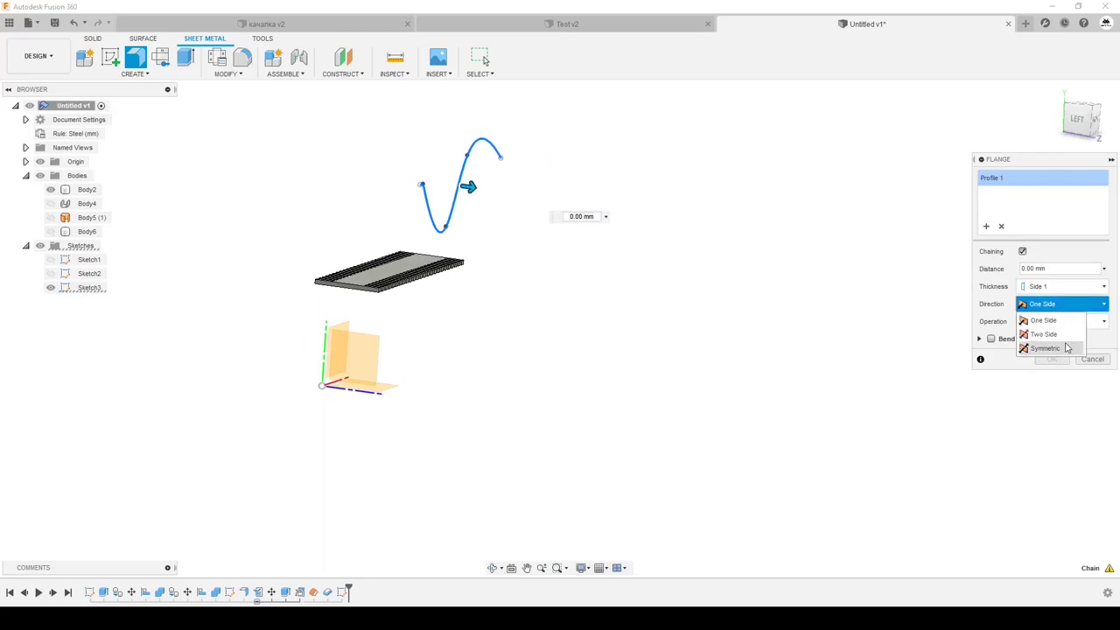
pyautogui.click(1054, 347)
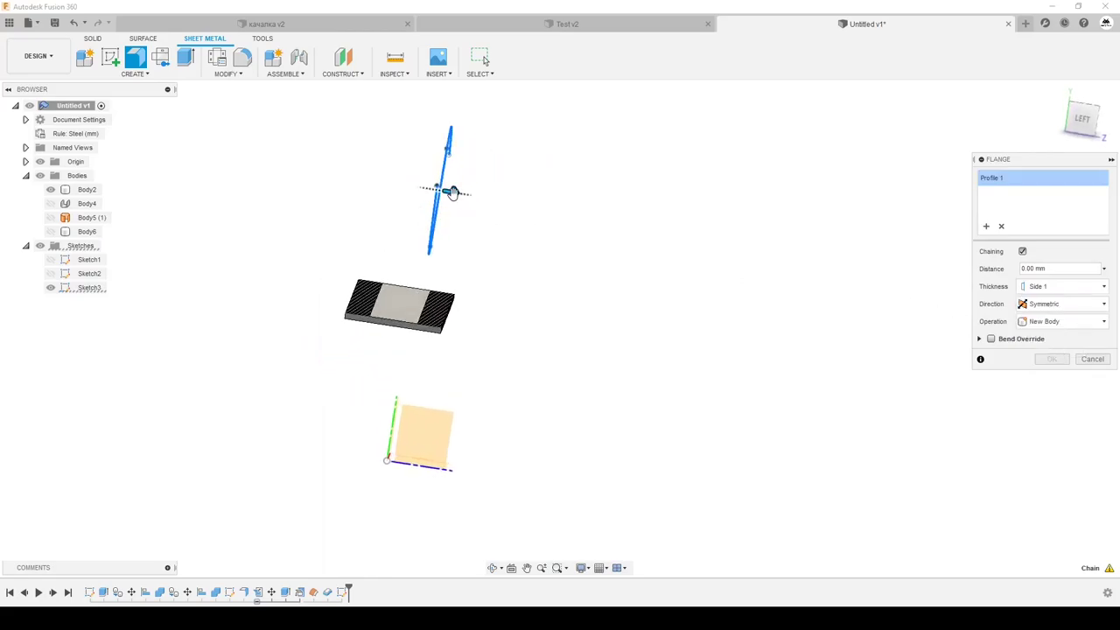
pyautogui.moveTo(527, 212); pyautogui.dragTo(557, 215)
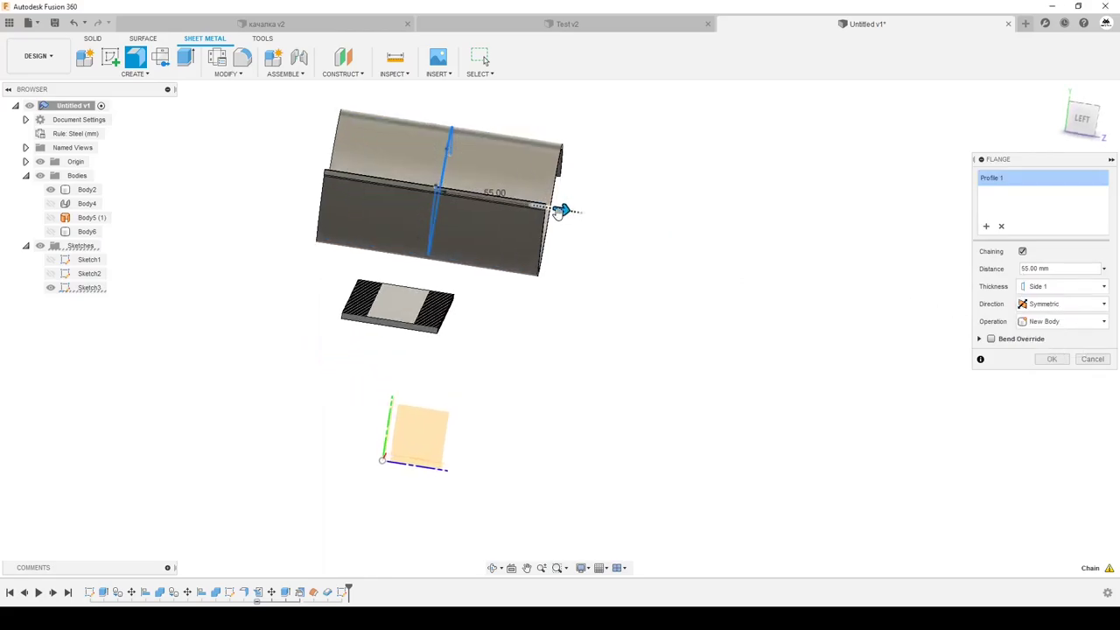
pyautogui.keyDown('shift'); pyautogui.moveTo(557, 215); pyautogui.dragTo(530, 213, button='middle'); pyautogui.keyUp('shift')
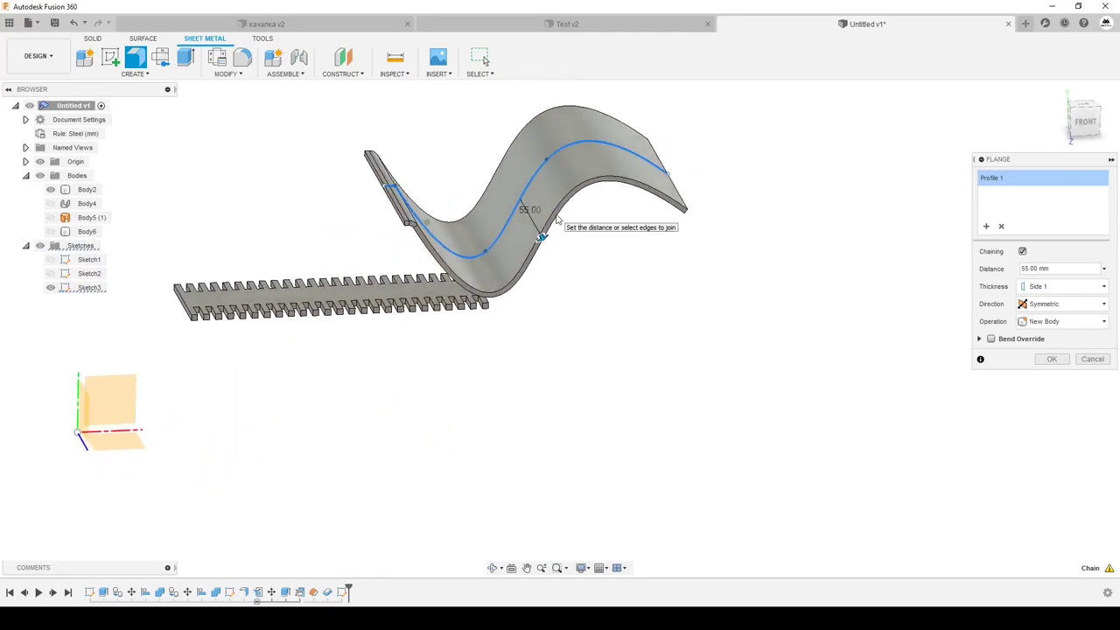
pyautogui.scroll(2, 428, 251)
pyautogui.scroll(3, 438, 187)
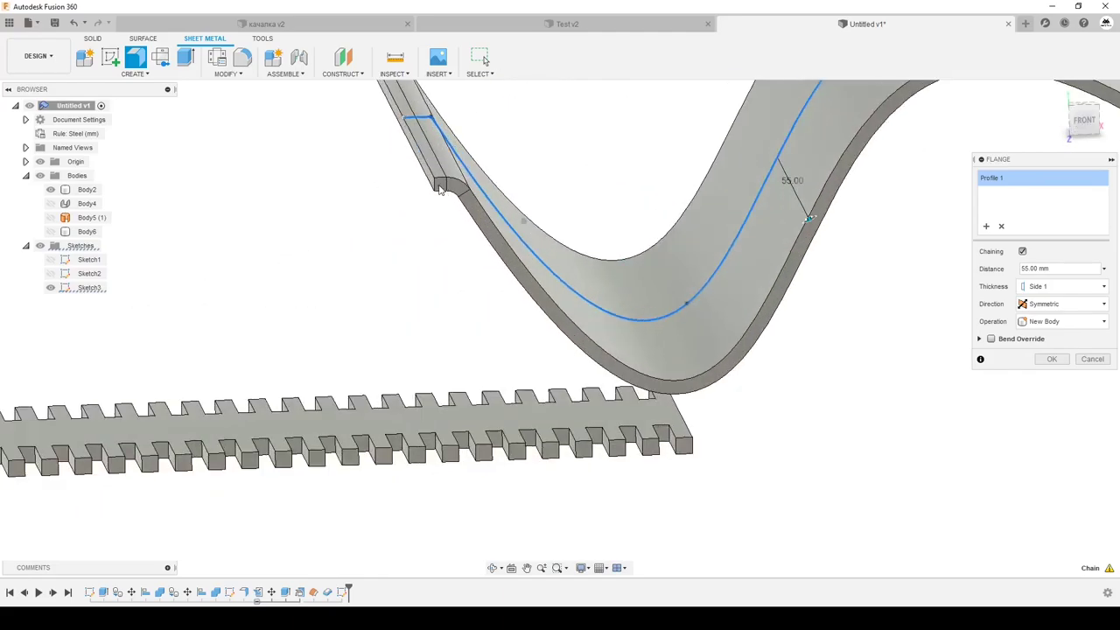
pyautogui.scroll(2, 433, 184)
pyautogui.scroll(1, 433, 186)
pyautogui.scroll(-2, 963, 350)
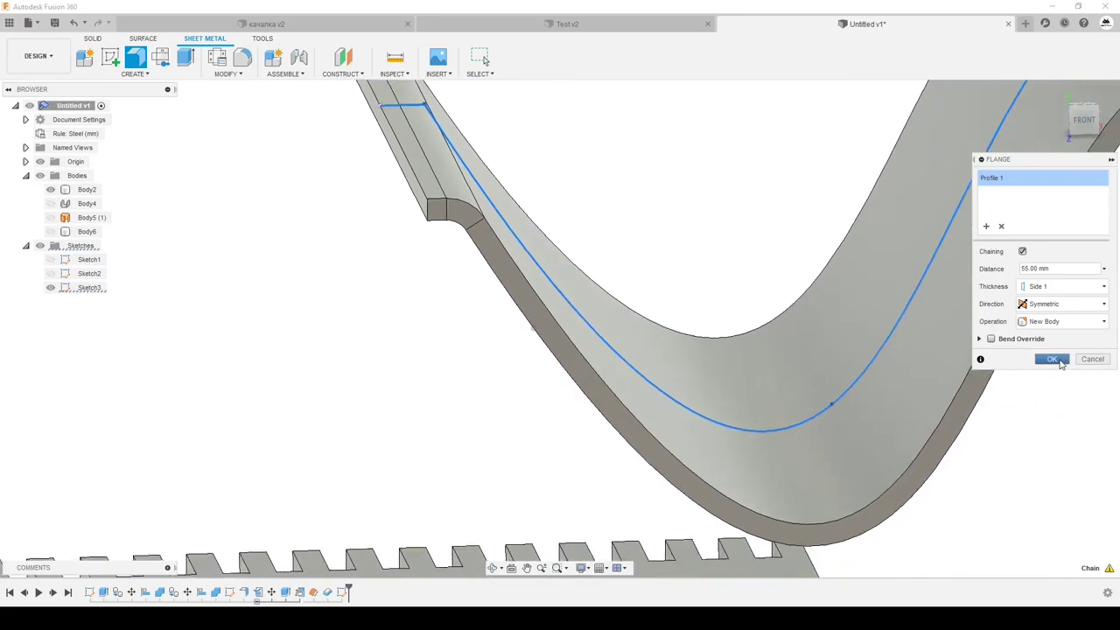
pyautogui.click(1051, 359)
# - Orbit to inspect the new Body7 flange beside the slotted comb Body2
pyautogui.scroll(-2, 1025, 353)
pyautogui.scroll(-3, 625, 332)
pyautogui.scroll(-2, 625, 333)
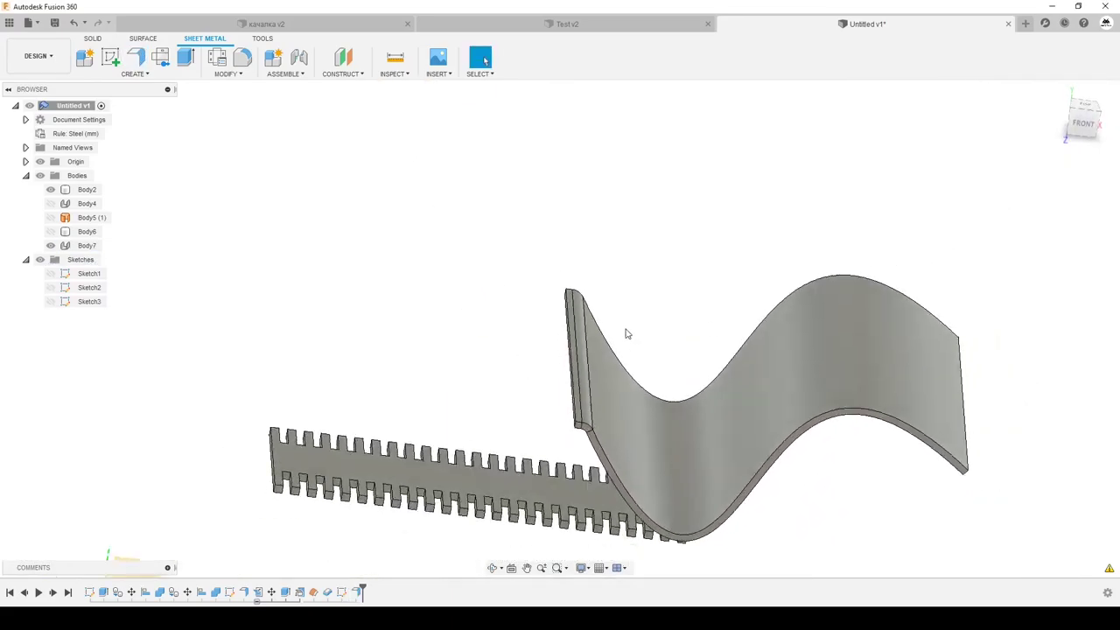
pyautogui.moveTo(625, 333)
pyautogui.keyDown('shift'); pyautogui.mouseDown(button='middle')
pyautogui.moveTo(569, 266)
pyautogui.moveTo(455, 403)
pyautogui.mouseUp(button='middle'); pyautogui.keyUp('shift')
pyautogui.click(455, 403)
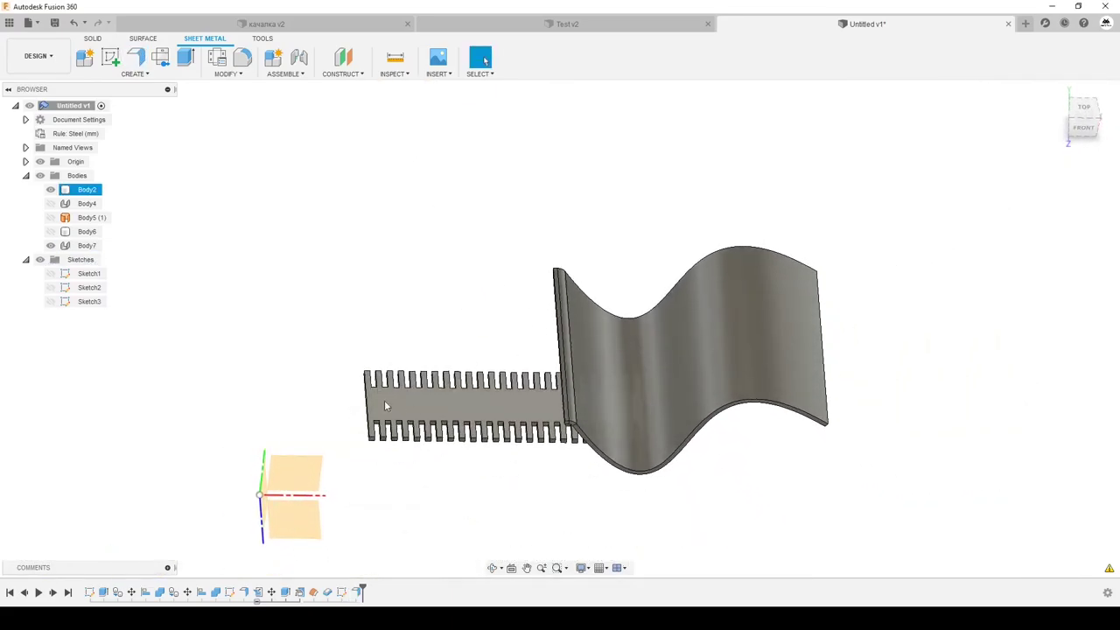
pyautogui.keyDown('shift'); pyautogui.moveTo(525, 409); pyautogui.dragTo(546, 410, button='middle'); pyautogui.keyUp('shift')
pyautogui.scroll(3, 359, 439)
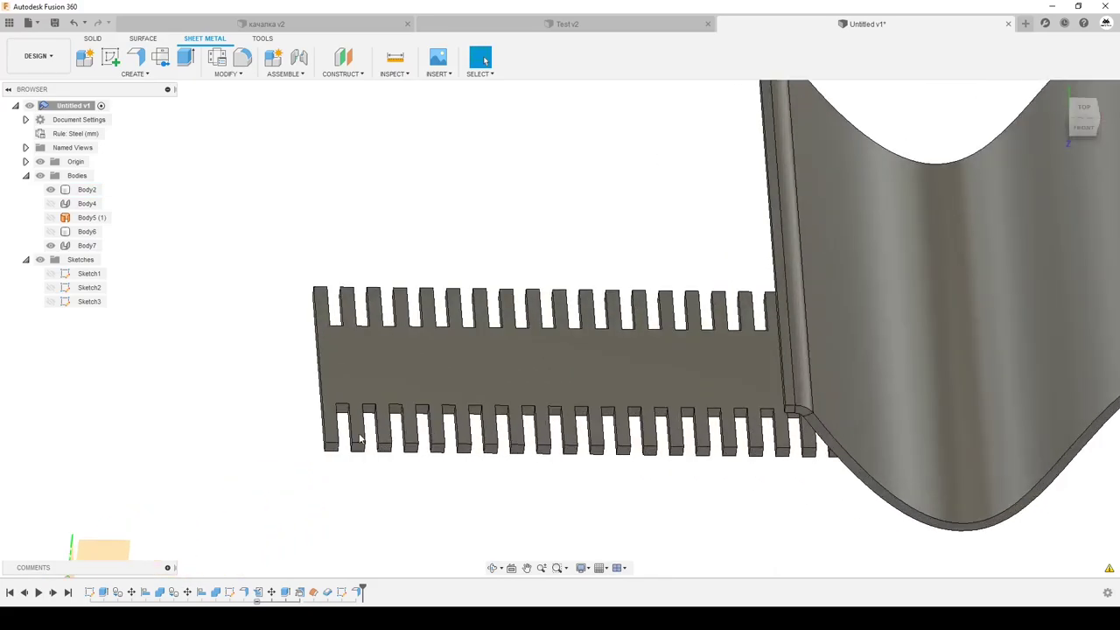
pyautogui.scroll(-4, 444, 421)
pyautogui.keyDown('shift'); pyautogui.moveTo(443, 421); pyautogui.dragTo(754, 314, button='middle'); pyautogui.keyUp('shift')
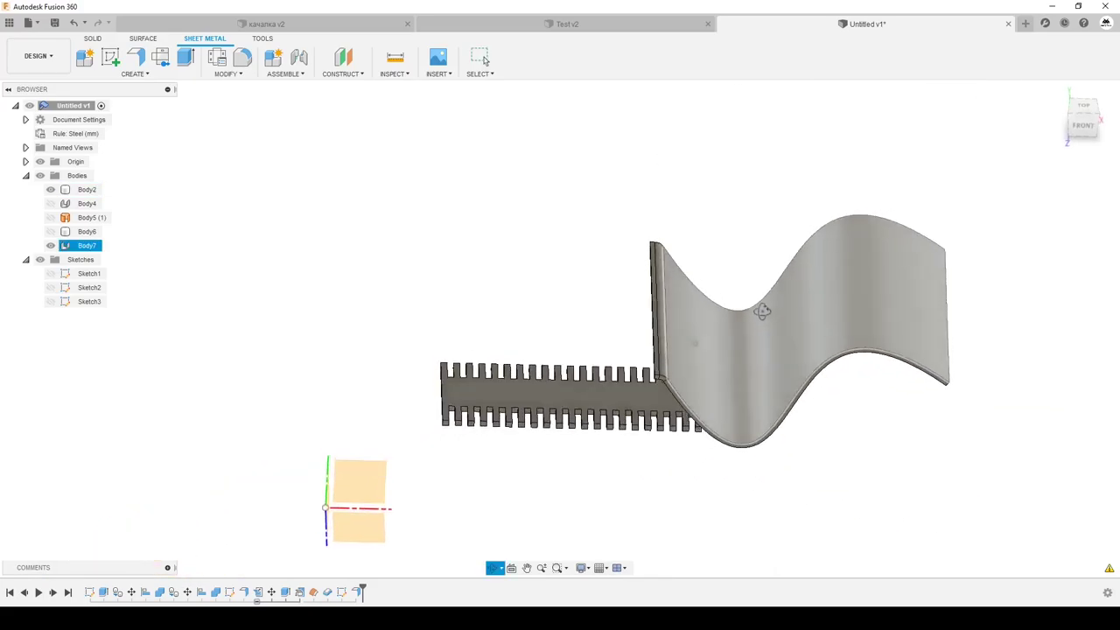
pyautogui.click(225, 73)
# - Unfold Body7 with all bends flattened, keeping its flat edge strip stationary
pyautogui.click(224, 85)
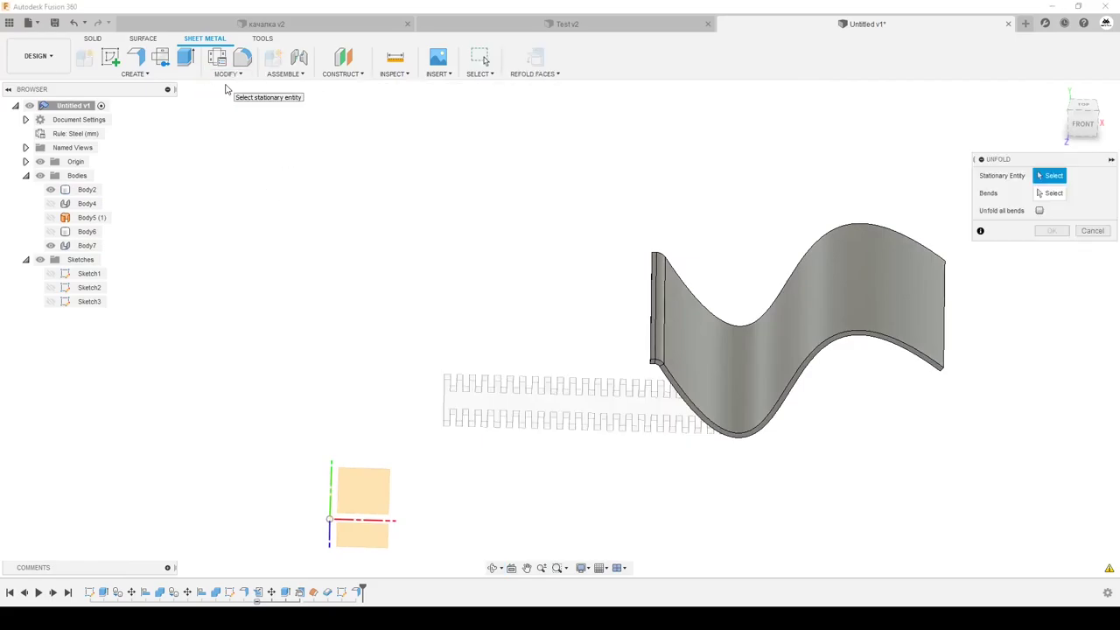
pyautogui.scroll(5, 658, 354)
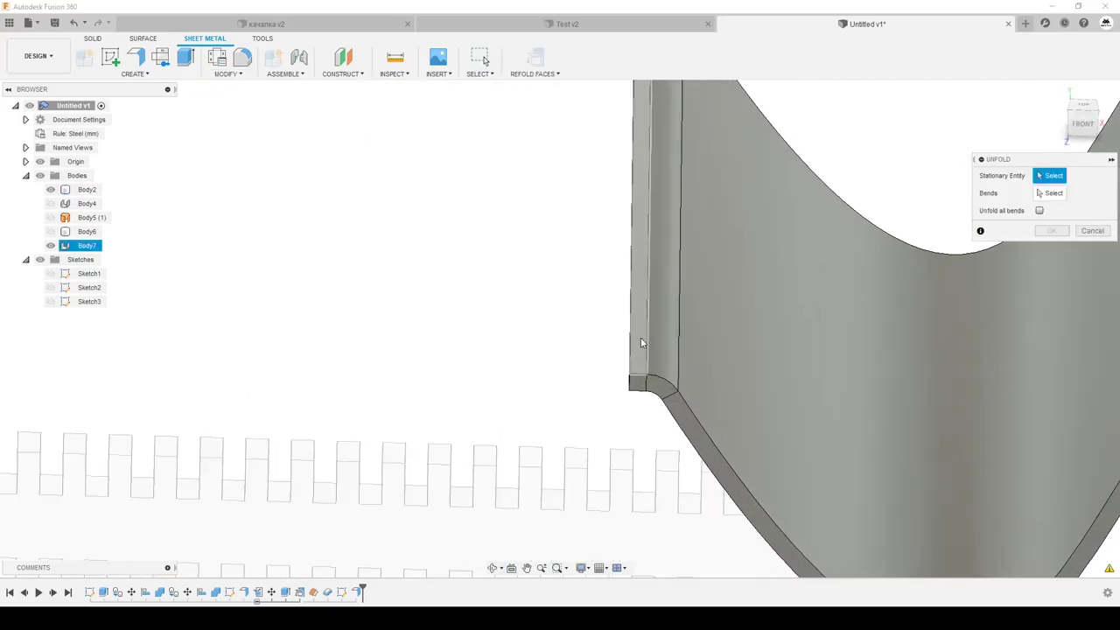
pyautogui.click(640, 340)
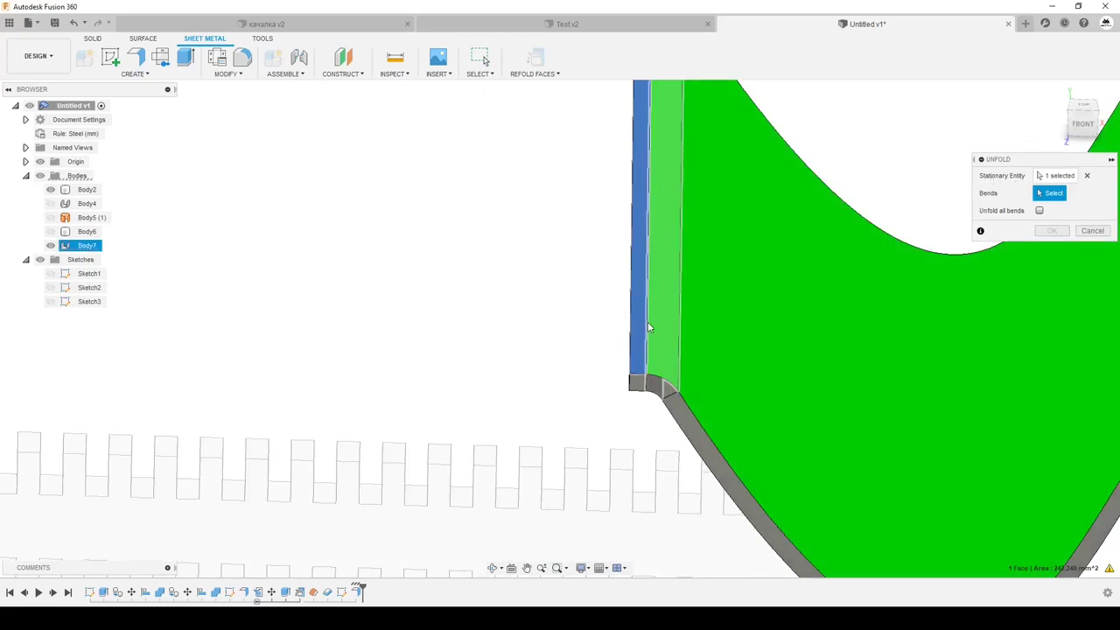
pyautogui.scroll(-3, 540, 316)
pyautogui.keyDown('shift'); pyautogui.moveTo(541, 317); pyautogui.dragTo(1018, 266, button='middle'); pyautogui.keyUp('shift')
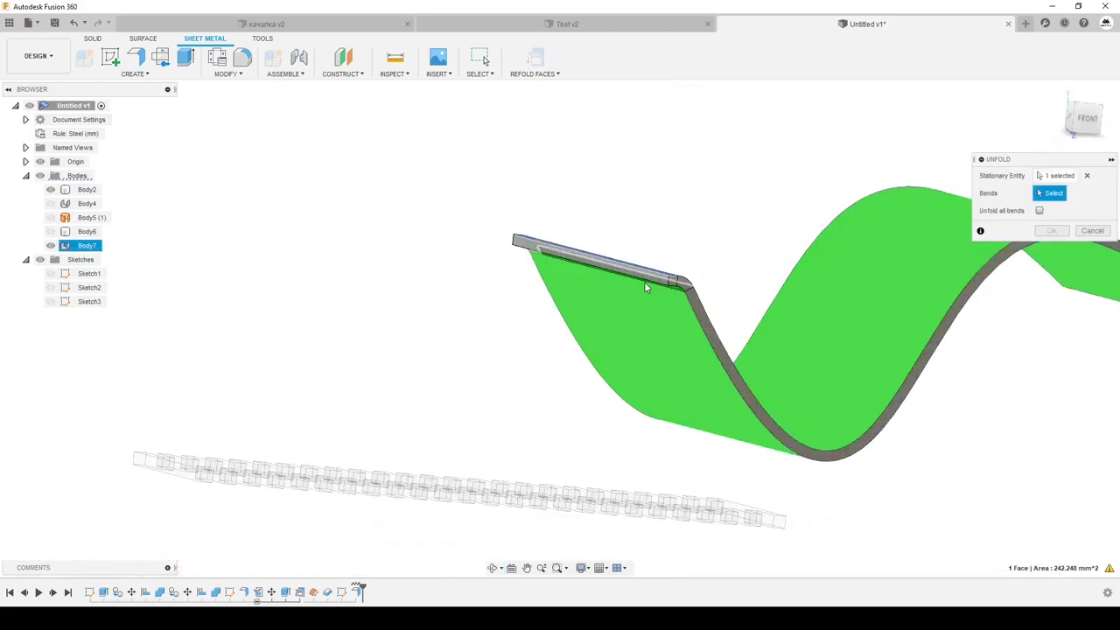
pyautogui.scroll(-2, 742, 237)
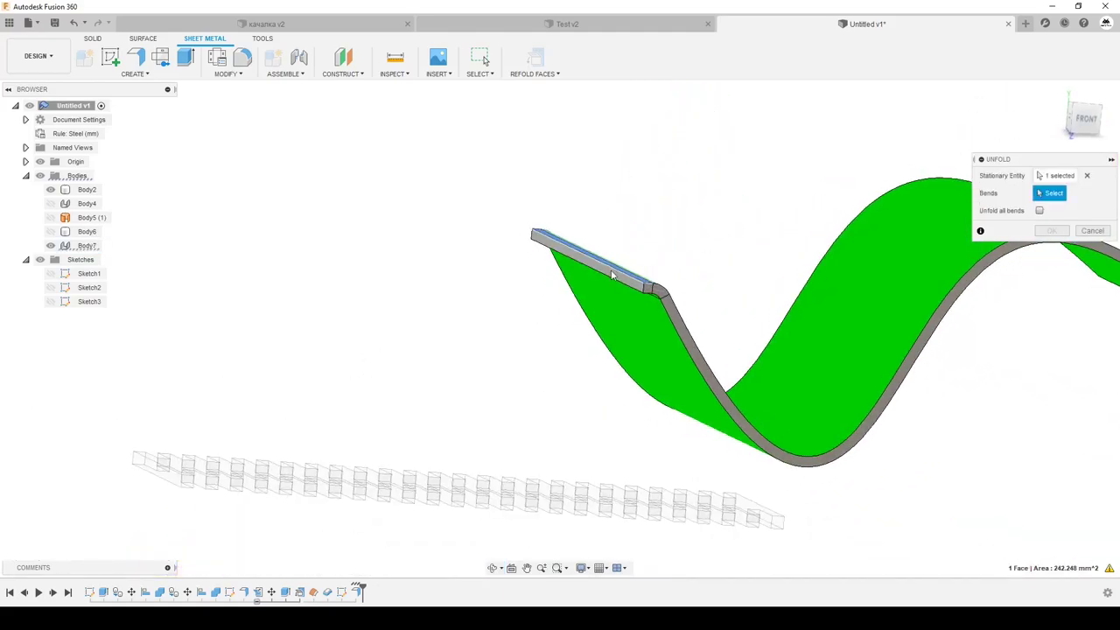
pyautogui.scroll(-3, 698, 239)
pyautogui.keyDown('shift'); pyautogui.moveTo(697, 239); pyautogui.dragTo(638, 270, button='middle'); pyautogui.keyUp('shift')
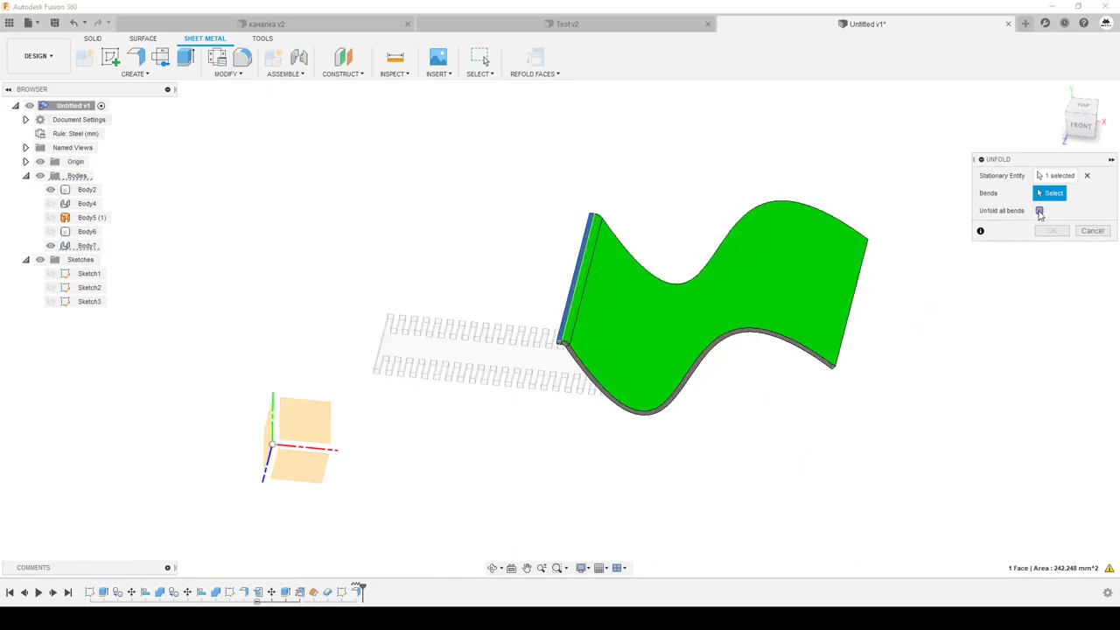
pyautogui.click(1039, 211)
pyautogui.keyDown('shift'); pyautogui.moveTo(548, 329); pyautogui.dragTo(662, 333, button='middle'); pyautogui.keyUp('shift')
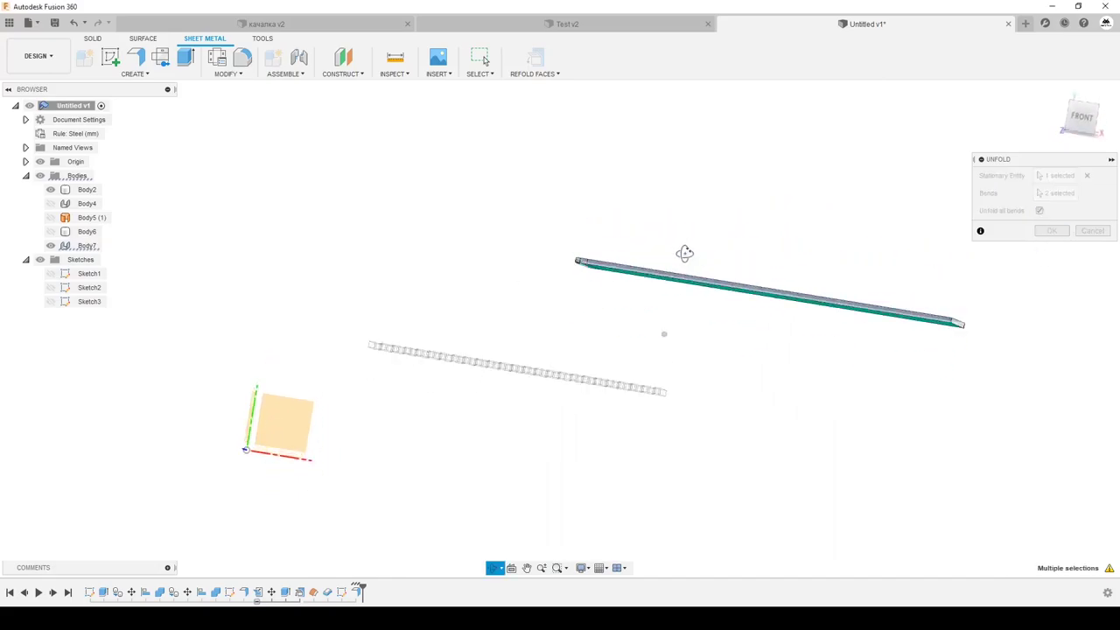
pyautogui.click(1043, 232)
pyautogui.press('Escape')
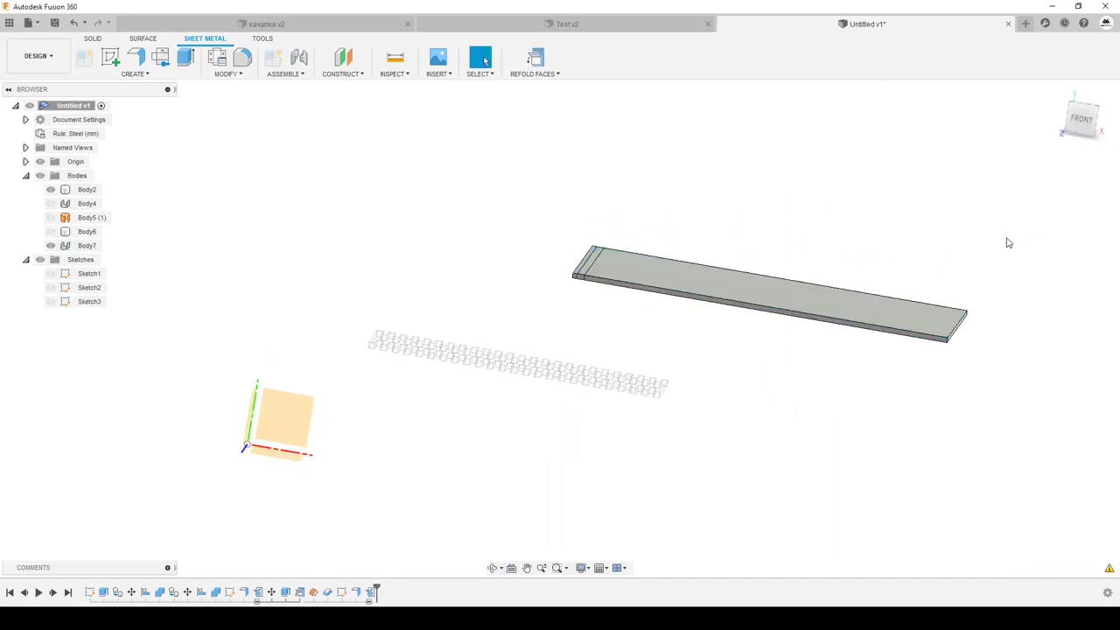
# - Align the comb body Body2's face onto the flat plate's face
pyautogui.moveTo(577, 360)
pyautogui.keyDown('shift'); pyautogui.mouseDown(button='middle')
pyautogui.moveTo(278, 233)
pyautogui.moveTo(198, 230)
pyautogui.mouseUp(button='middle'); pyautogui.keyUp('shift')
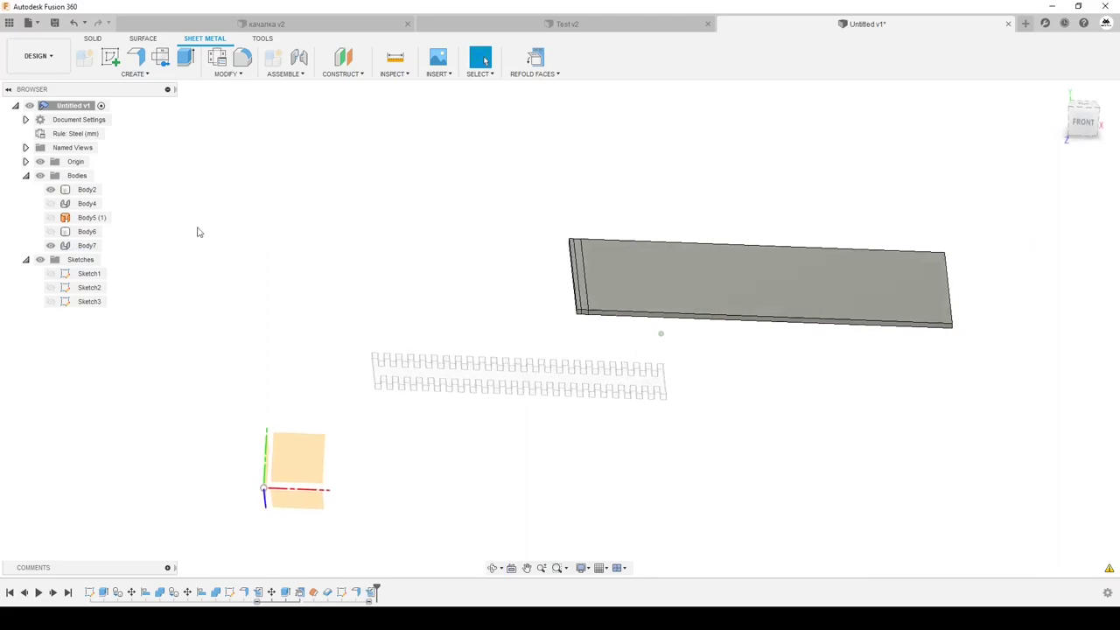
pyautogui.click(89, 192)
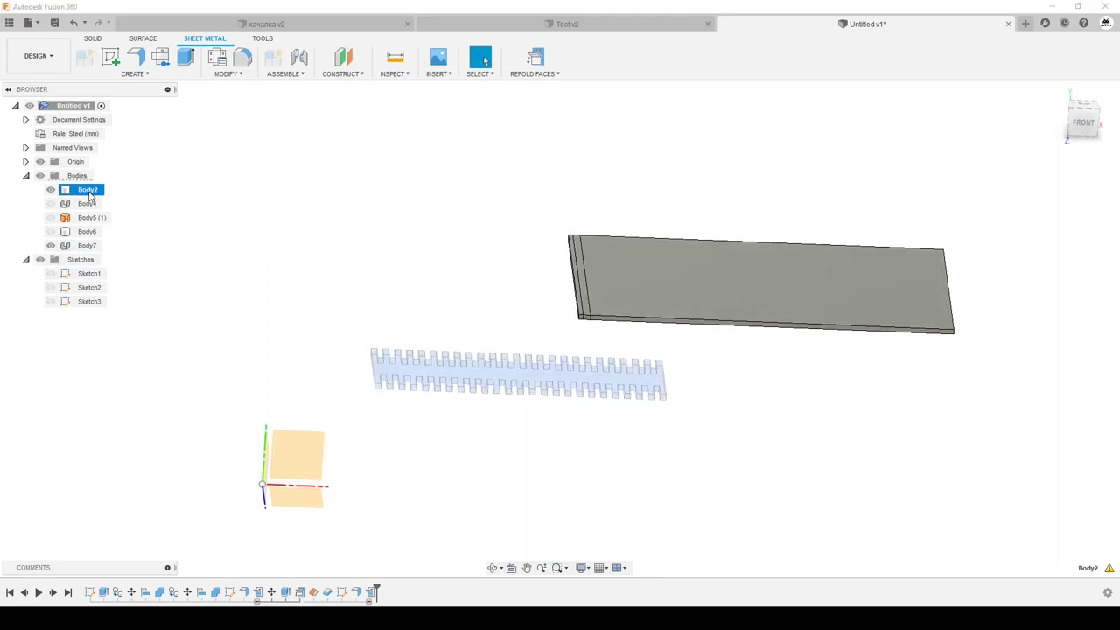
pyautogui.click(94, 38)
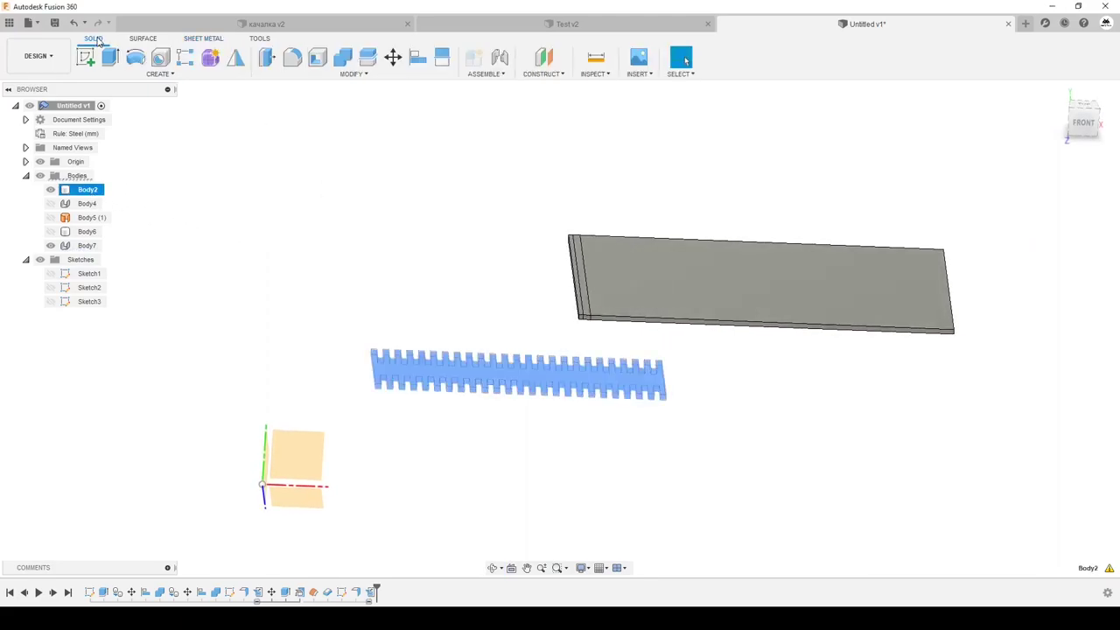
pyautogui.click(405, 151)
pyautogui.click(353, 74)
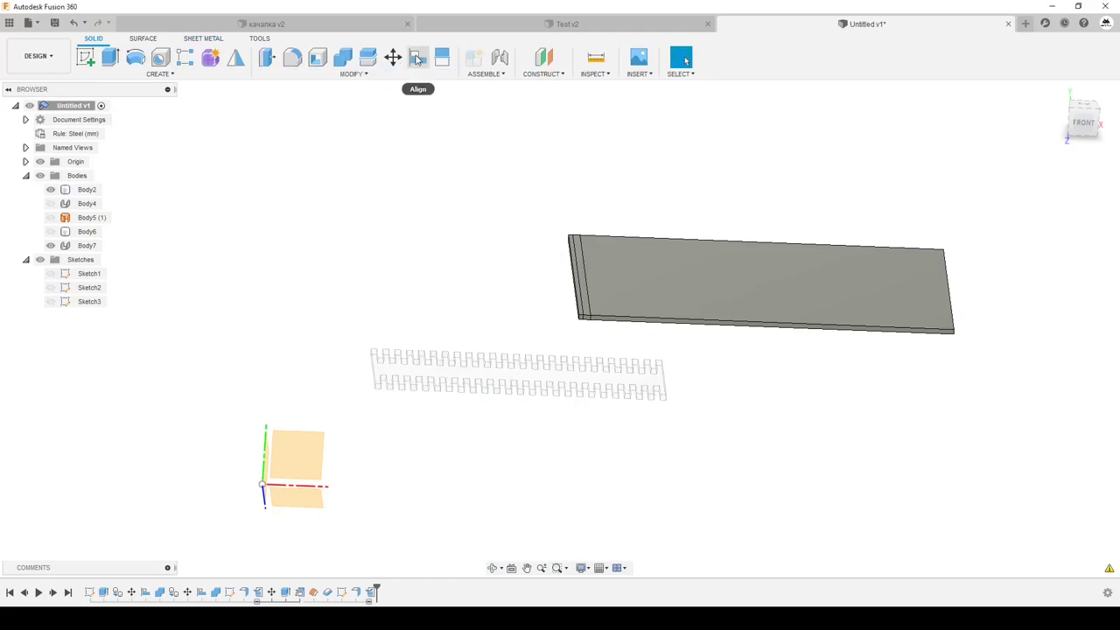
pyautogui.click(419, 58)
pyautogui.click(753, 280)
pyautogui.keyDown('shift'); pyautogui.moveTo(698, 435); pyautogui.dragTo(628, 380, button='middle'); pyautogui.keyUp('shift')
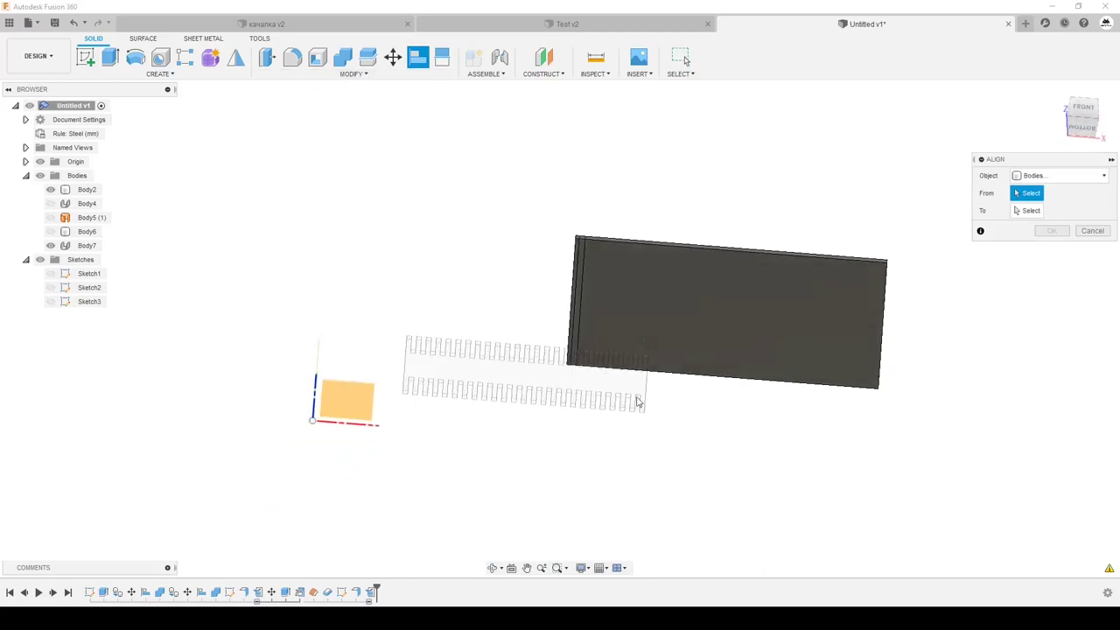
pyautogui.click(628, 380)
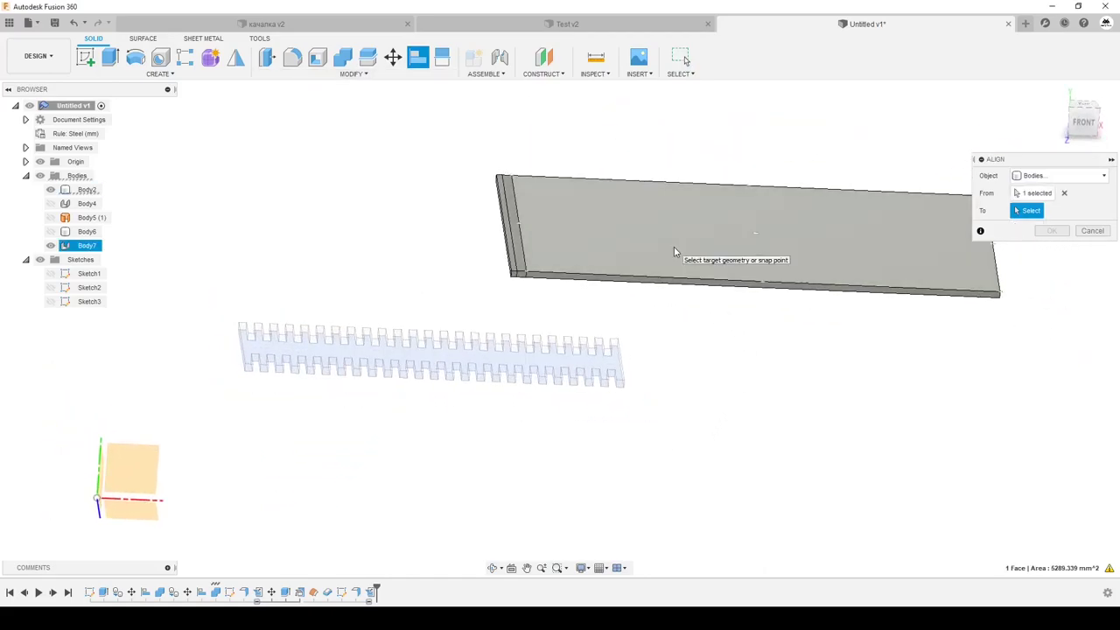
pyautogui.click(673, 253)
pyautogui.click(1053, 249)
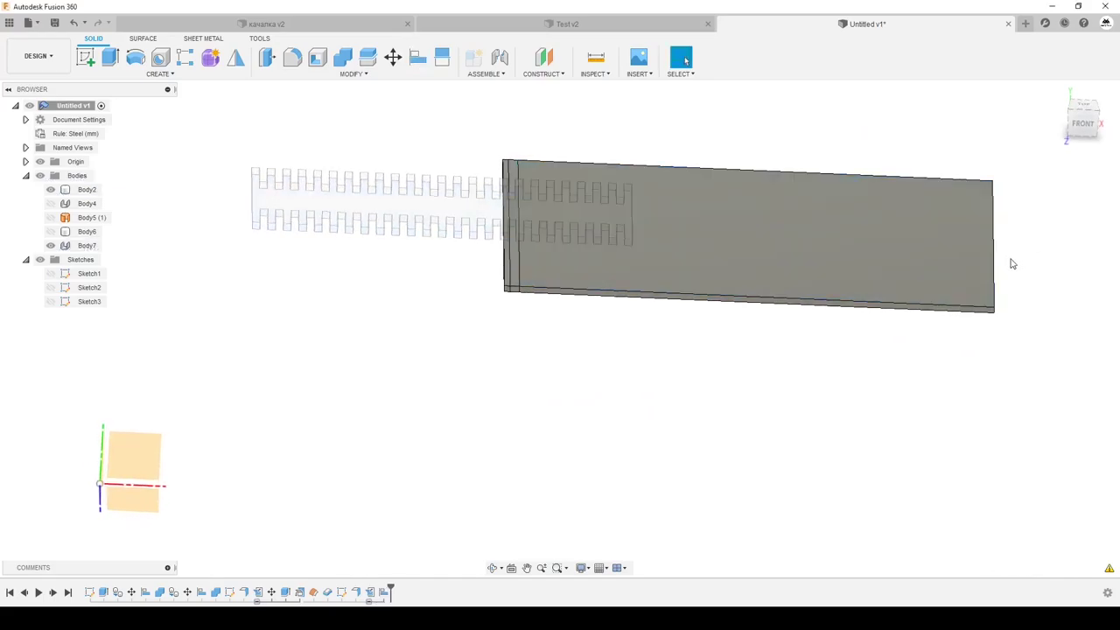
# - View the overlapping plate and comb from the top, then return to the качалка v2 design
pyautogui.moveTo(1013, 263)
pyautogui.keyDown('shift'); pyautogui.mouseDown(button='middle')
pyautogui.moveTo(653, 203)
pyautogui.moveTo(668, 195)
pyautogui.mouseUp(button='middle'); pyautogui.keyUp('shift')
pyautogui.click(1082, 112)
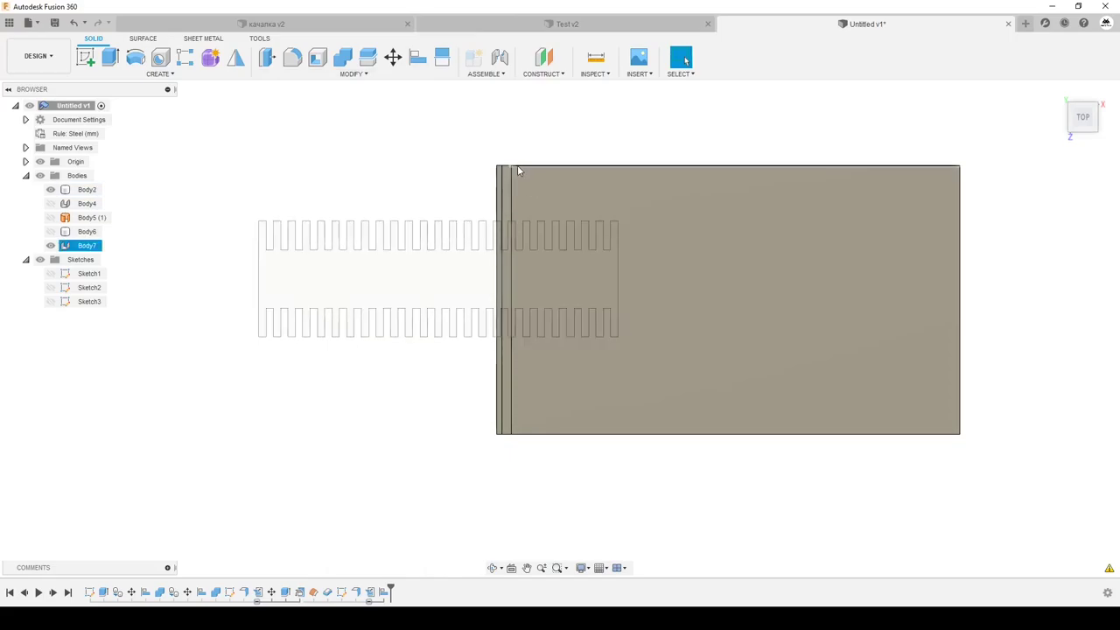
pyautogui.moveTo(662, 172)
pyautogui.keyDown('shift'); pyautogui.mouseDown(button='middle')
pyautogui.moveTo(583, 238)
pyautogui.moveTo(538, 175)
pyautogui.mouseUp(button='middle'); pyautogui.keyUp('shift')
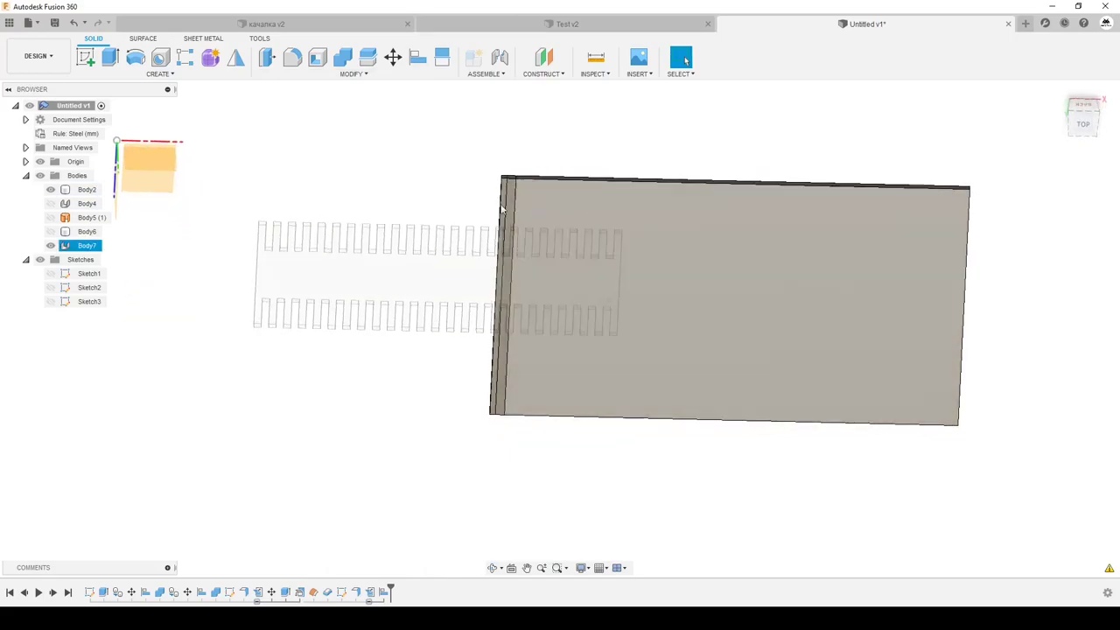
pyautogui.scroll(3, 261, 229)
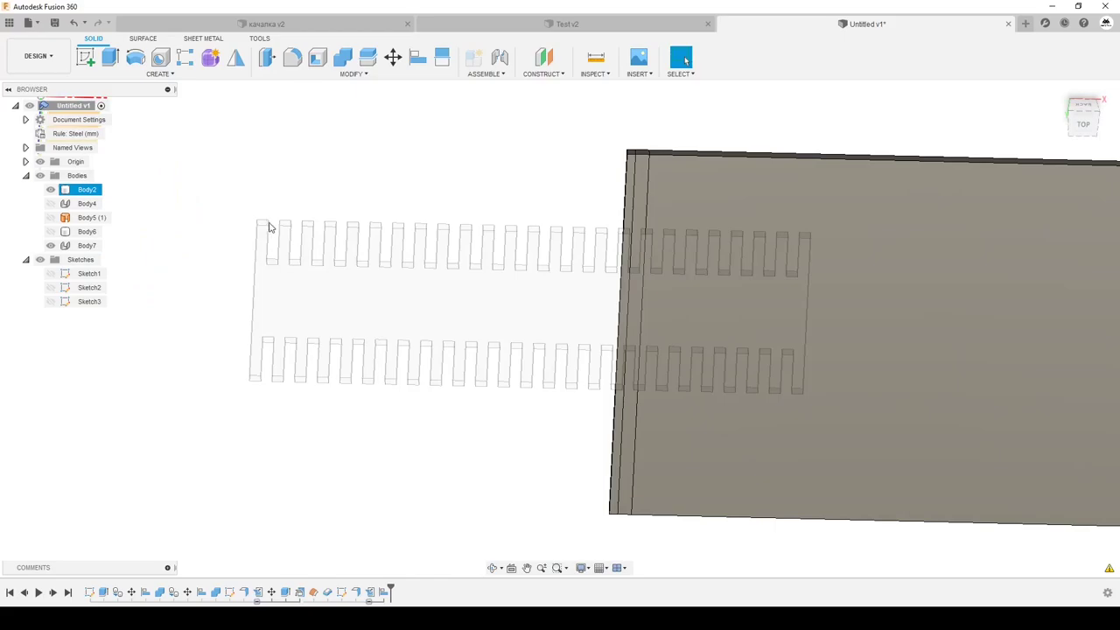
pyautogui.keyDown('shift'); pyautogui.moveTo(741, 237); pyautogui.dragTo(759, 238, button='middle'); pyautogui.keyUp('shift')
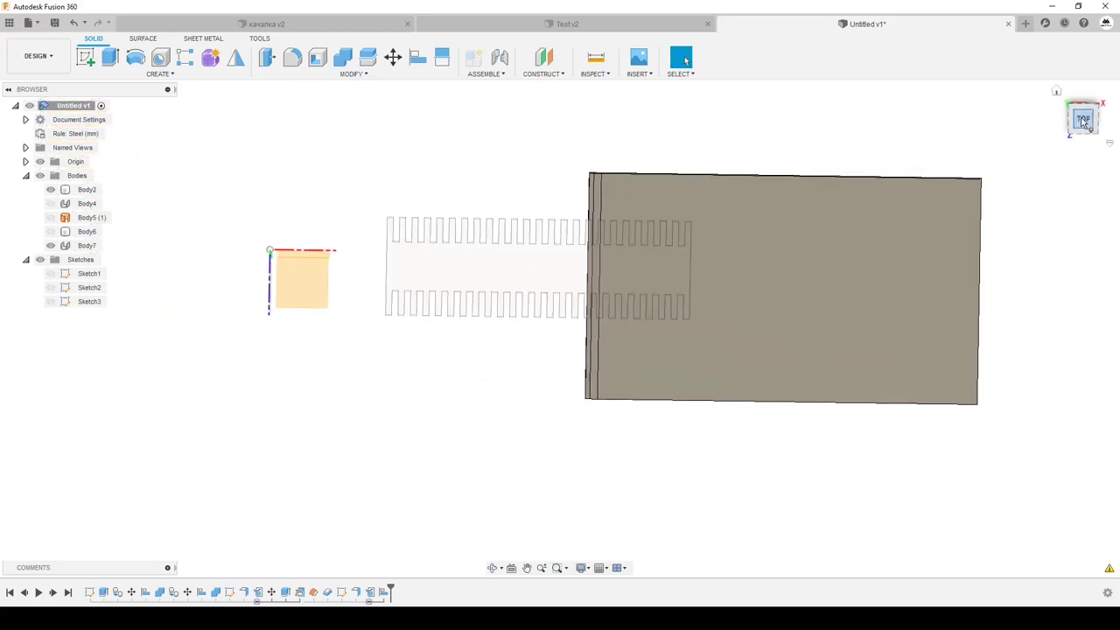
pyautogui.click(333, 32)
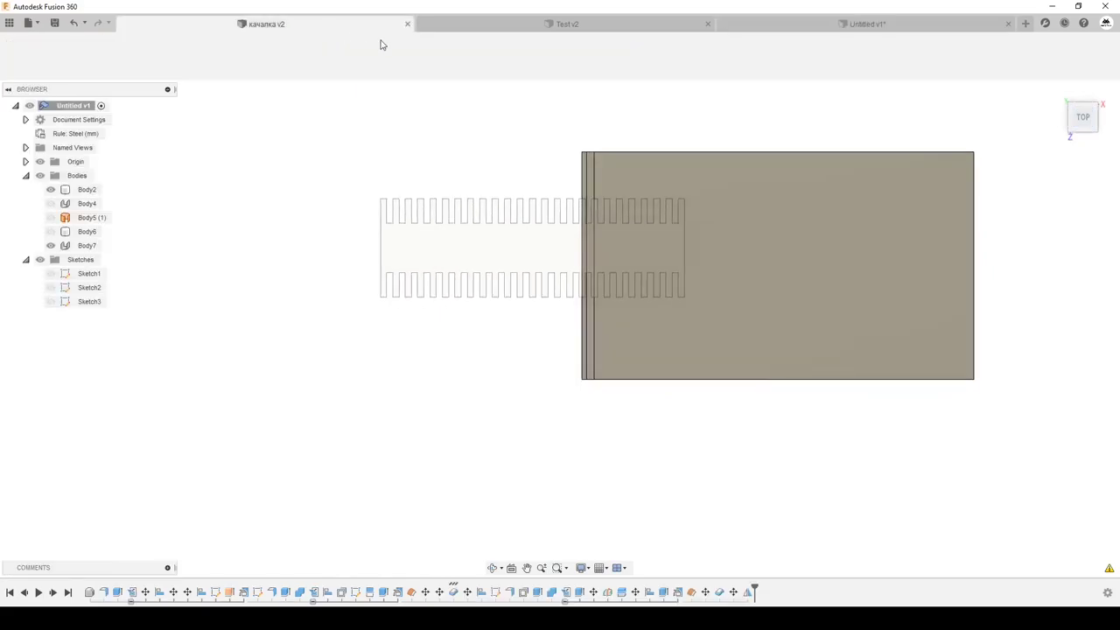
# - Inspect the curved slatted chair in Test v2, then go back to Untitled v1
pyautogui.click(525, 30)
pyautogui.moveTo(491, 263)
pyautogui.keyDown('shift'); pyautogui.mouseDown(button='middle')
pyautogui.moveTo(478, 334)
pyautogui.moveTo(421, 321)
pyautogui.mouseUp(button='middle'); pyautogui.keyUp('shift')
pyautogui.scroll(5, 478, 334)
pyautogui.scroll(1, 471, 319)
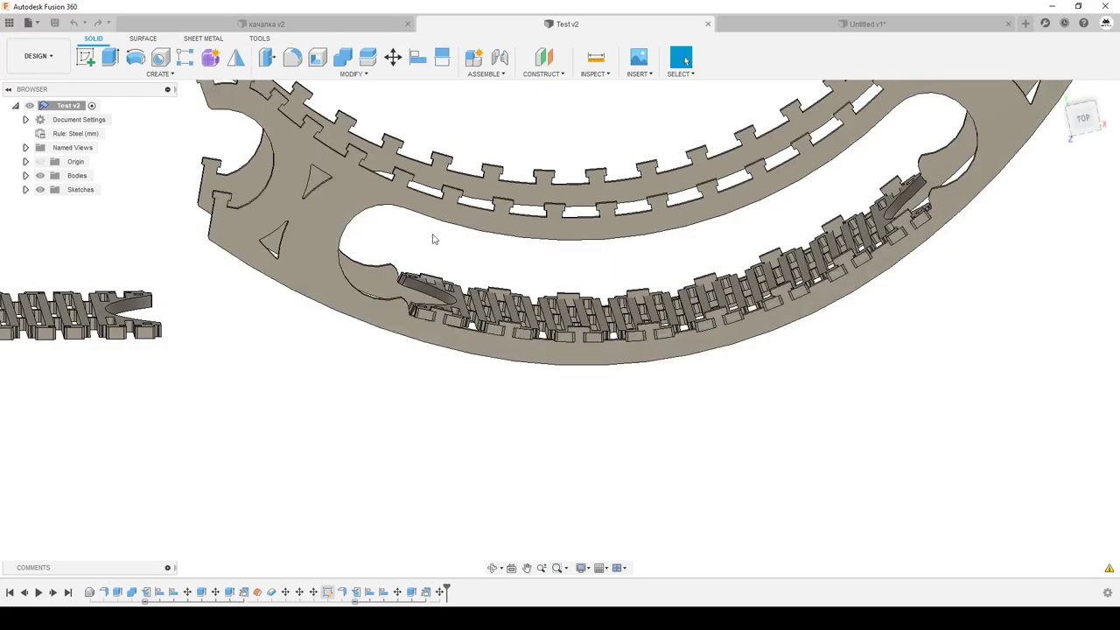
pyautogui.click(862, 25)
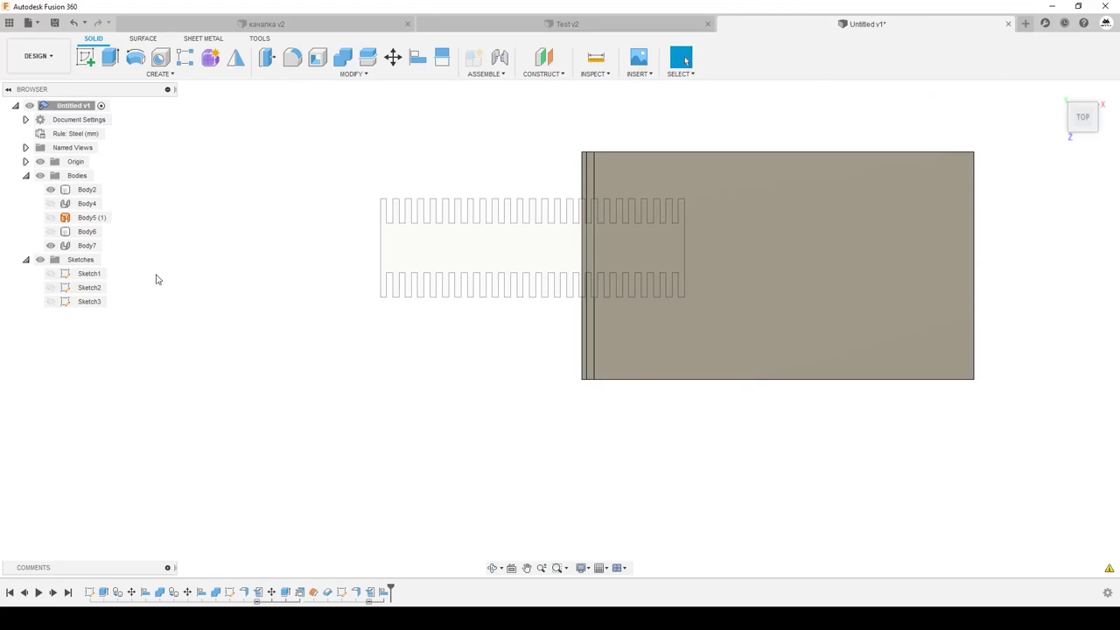
# - Start moving the comb body Body2 about 100 mm along X
pyautogui.click(88, 191)
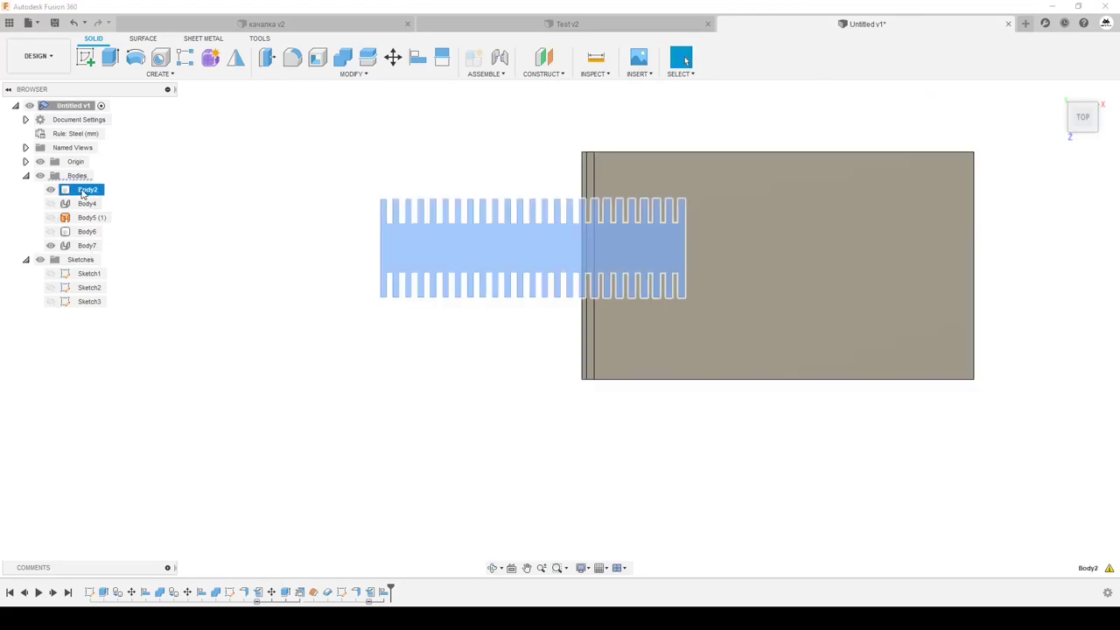
pyautogui.rightClick(87, 191)
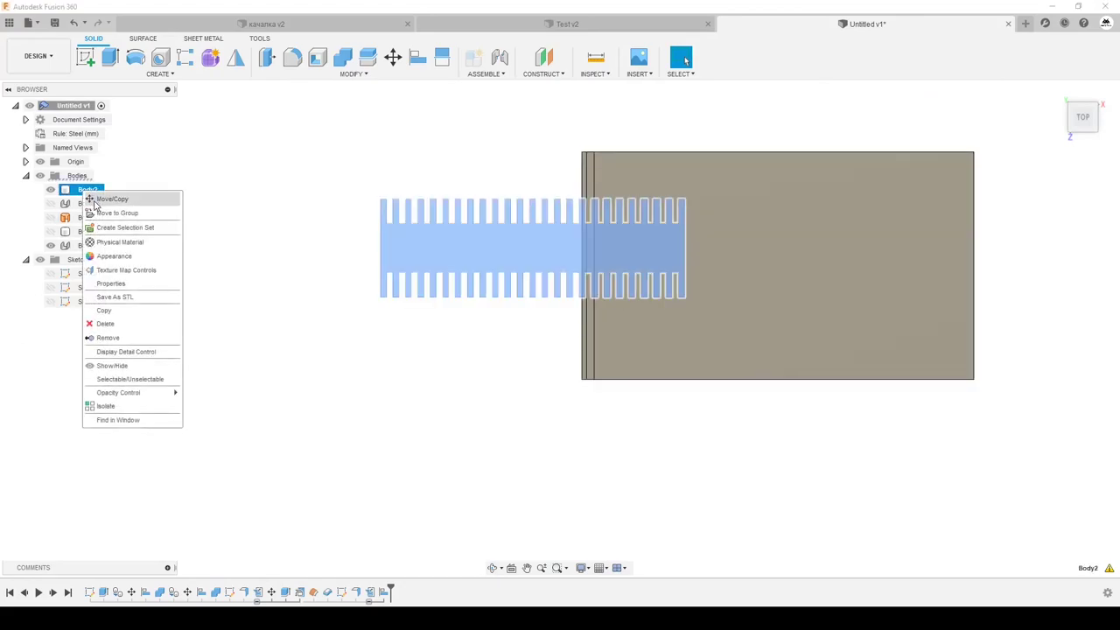
pyautogui.click(93, 199)
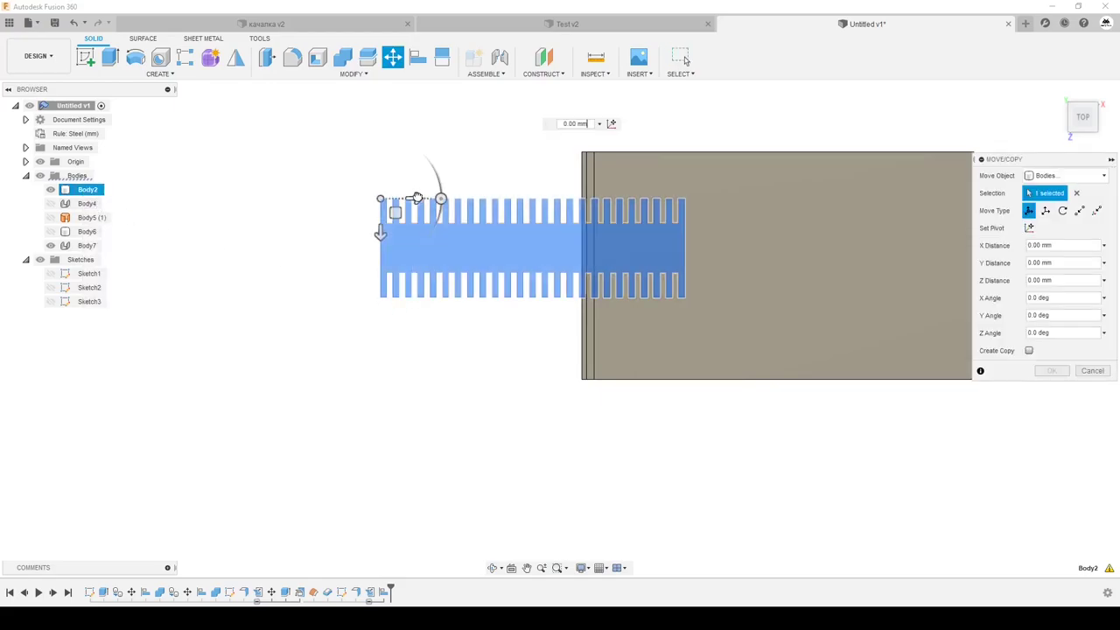
pyautogui.moveTo(415, 198); pyautogui.dragTo(623, 201)
pyautogui.scroll(4, 623, 202)
pyautogui.scroll(3, 600, 180)
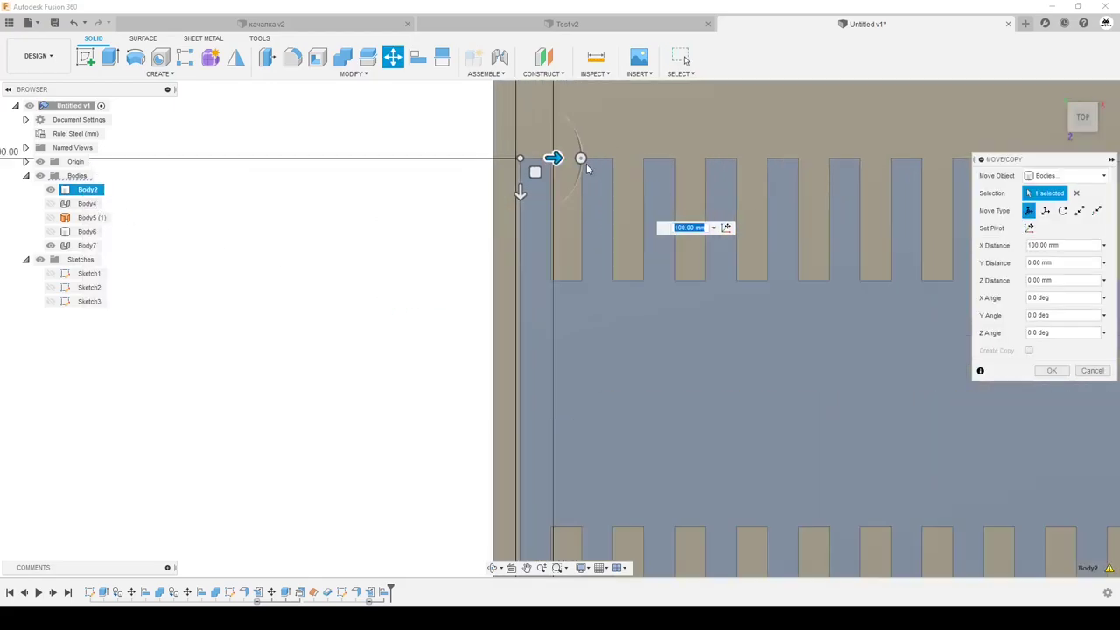
pyautogui.scroll(3, 552, 158)
# - Fine-tune Body2's X offset to 103.50 mm and confirm the move
pyautogui.moveTo(531, 156); pyautogui.dragTo(585, 156)
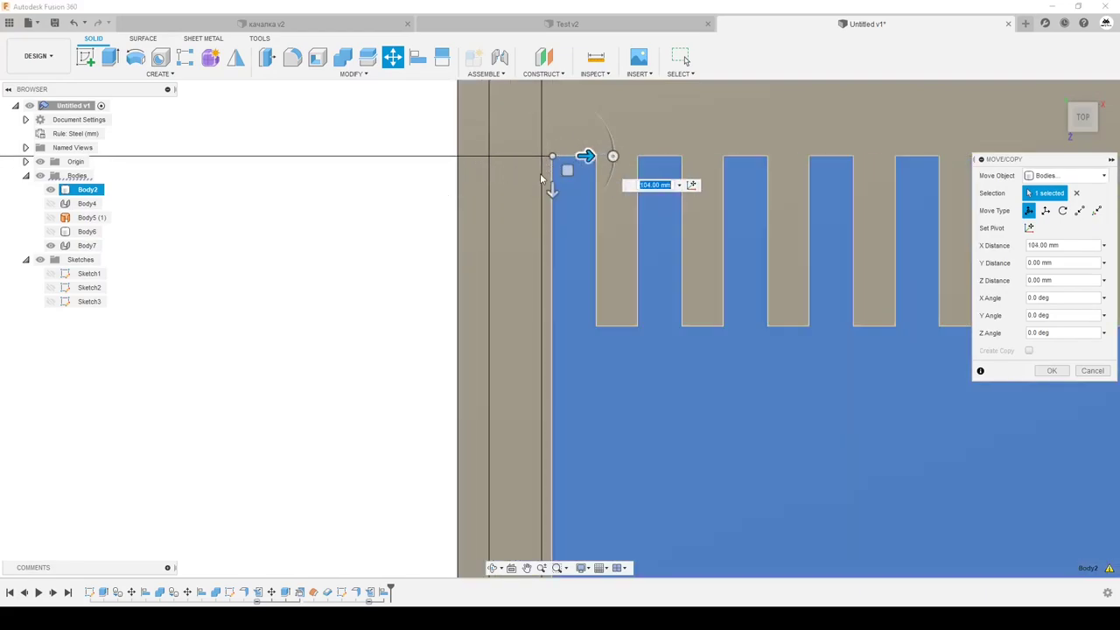
pyautogui.scroll(2, 560, 162)
pyautogui.moveTo(575, 156); pyautogui.dragTo(570, 156)
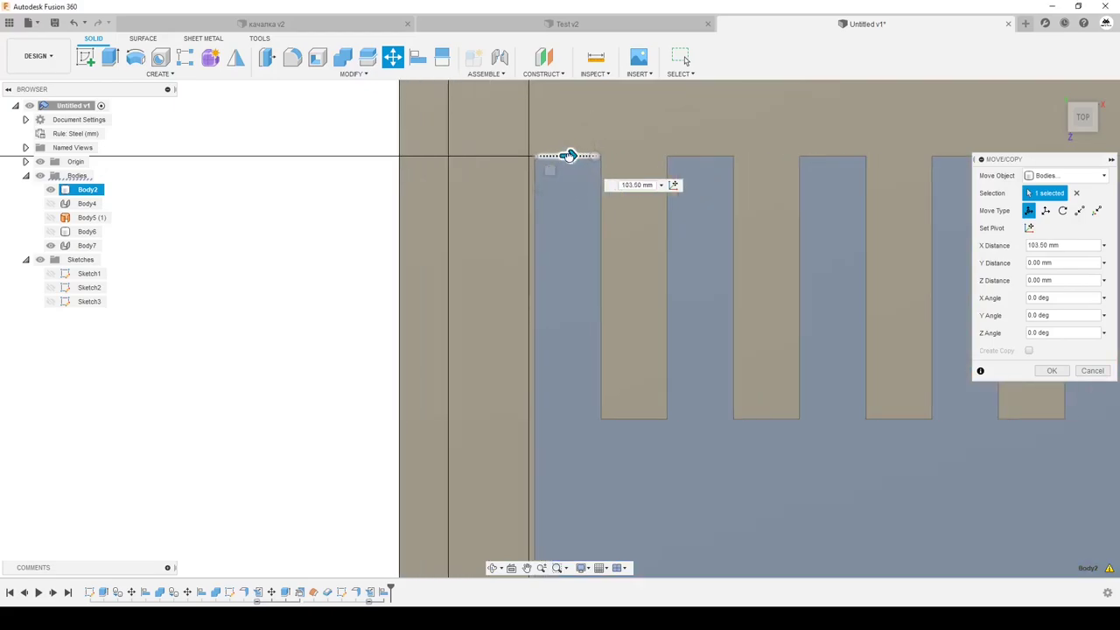
pyautogui.scroll(-2, 557, 158)
pyautogui.scroll(-3, 546, 159)
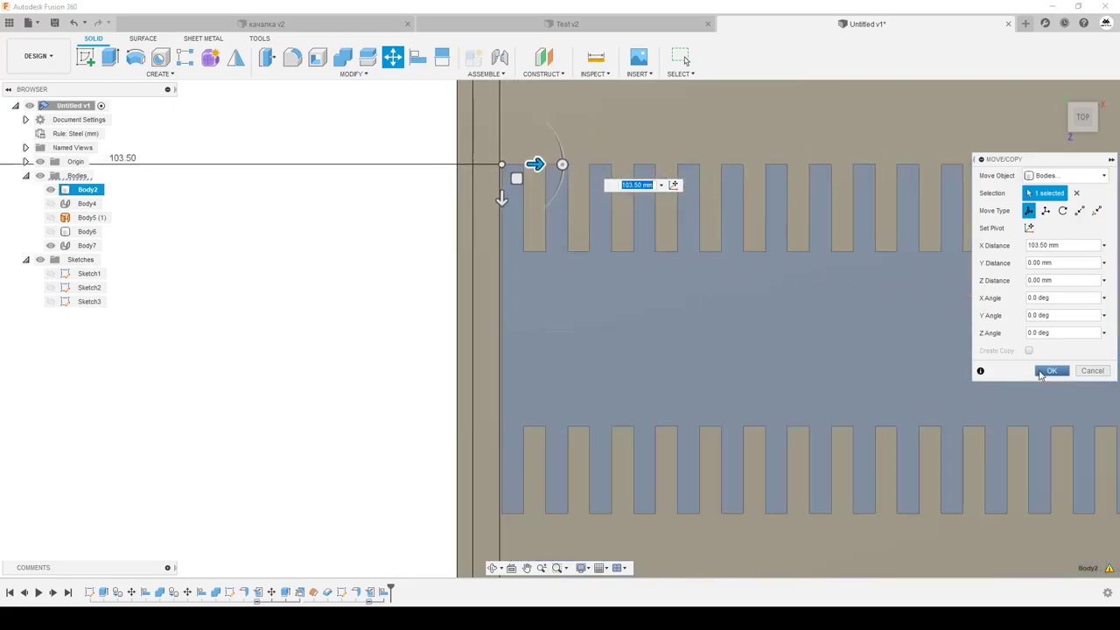
pyautogui.click(1041, 374)
pyautogui.keyDown('shift'); pyautogui.moveTo(586, 351); pyautogui.dragTo(585, 285, button='middle'); pyautogui.keyUp('shift')
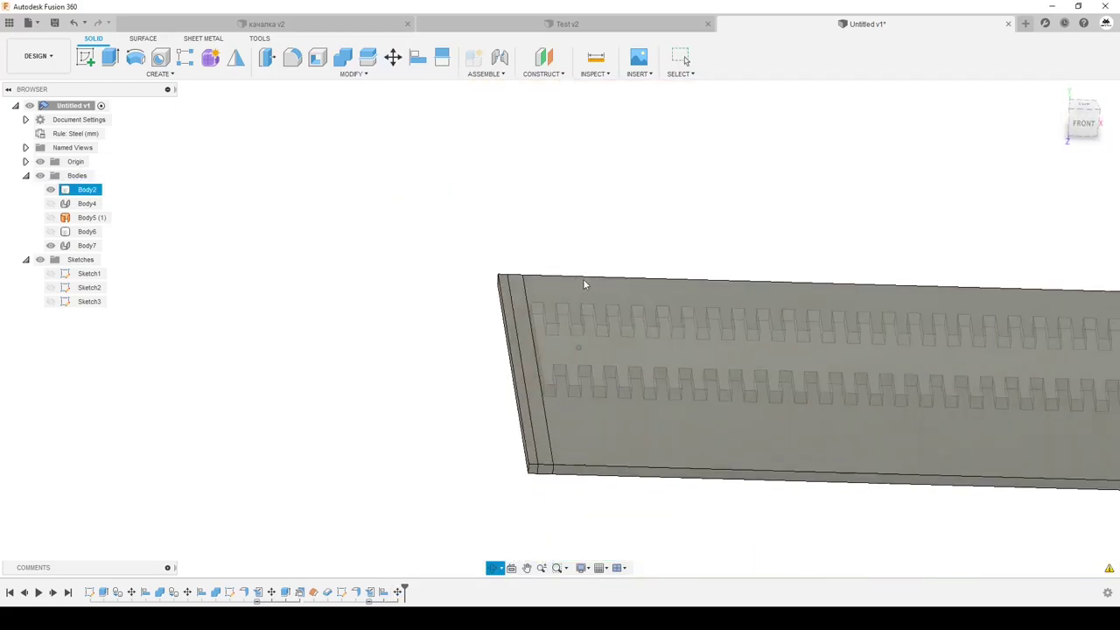
# - Move Body2 1 mm down along Y with Move/Copy
pyautogui.click(585, 285)
pyautogui.keyDown('shift'); pyautogui.moveTo(545, 400); pyautogui.dragTo(540, 382, button='middle'); pyautogui.keyUp('shift')
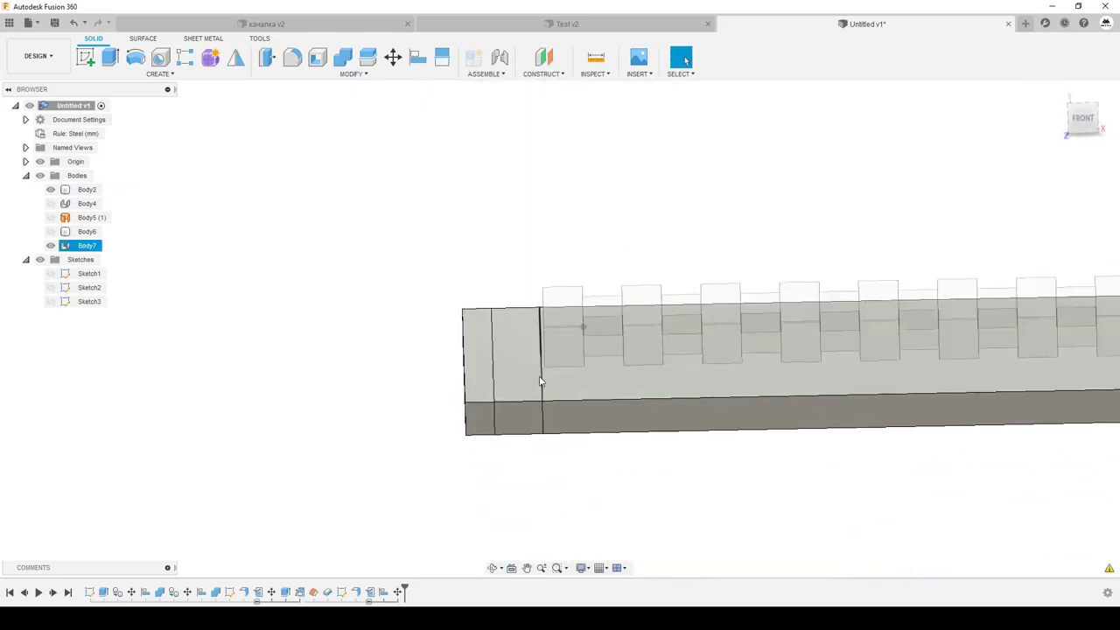
pyautogui.scroll(5, 540, 382)
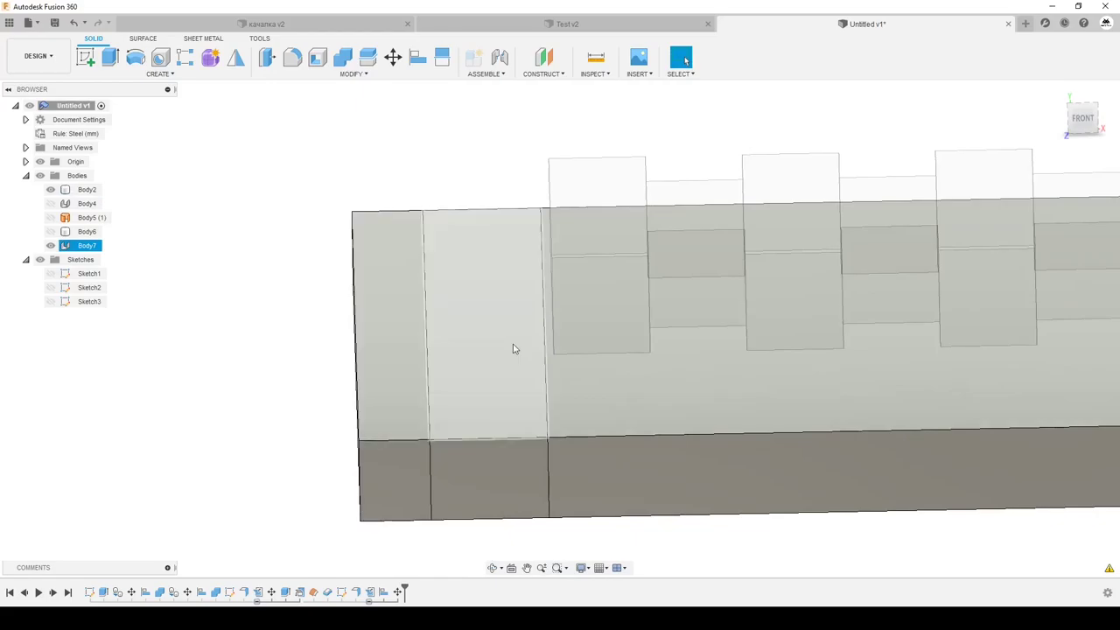
pyautogui.keyDown('shift'); pyautogui.moveTo(408, 287); pyautogui.dragTo(346, 270, button='middle'); pyautogui.keyUp('shift')
pyautogui.rightClick(79, 191)
pyautogui.click(101, 198)
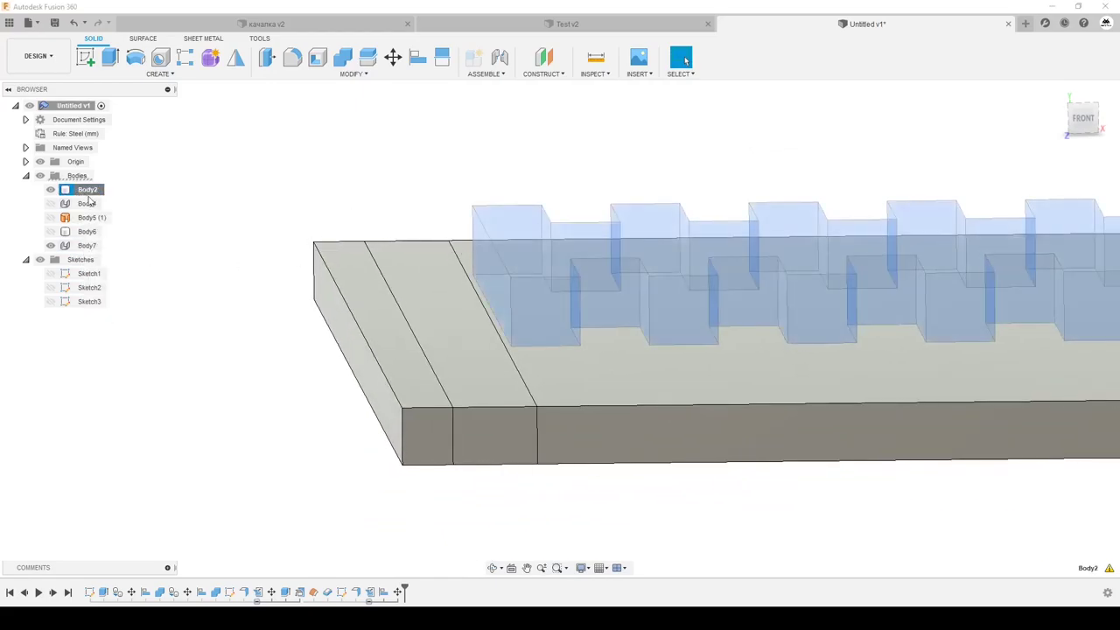
pyautogui.moveTo(245, 195)
pyautogui.keyDown('shift'); pyautogui.mouseDown(button='middle')
pyautogui.moveTo(319, 244)
pyautogui.moveTo(493, 307)
pyautogui.mouseUp(button='middle'); pyautogui.keyUp('shift')
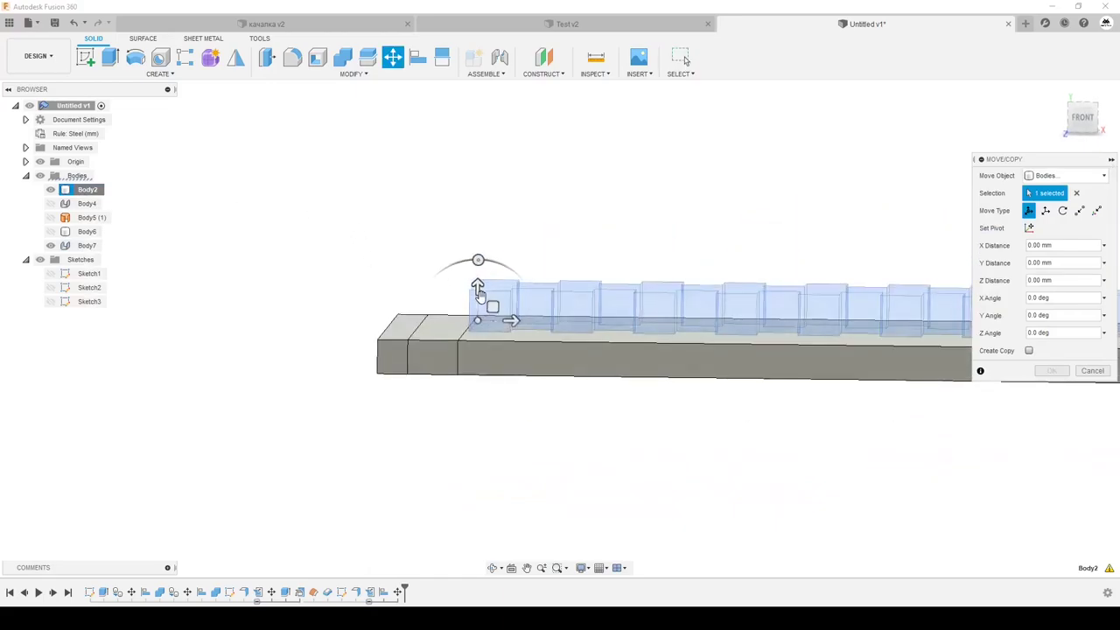
pyautogui.moveTo(477, 287); pyautogui.dragTo(475, 312)
pyautogui.keyDown('shift'); pyautogui.moveTo(476, 313); pyautogui.dragTo(455, 325, button='middle'); pyautogui.keyUp('shift')
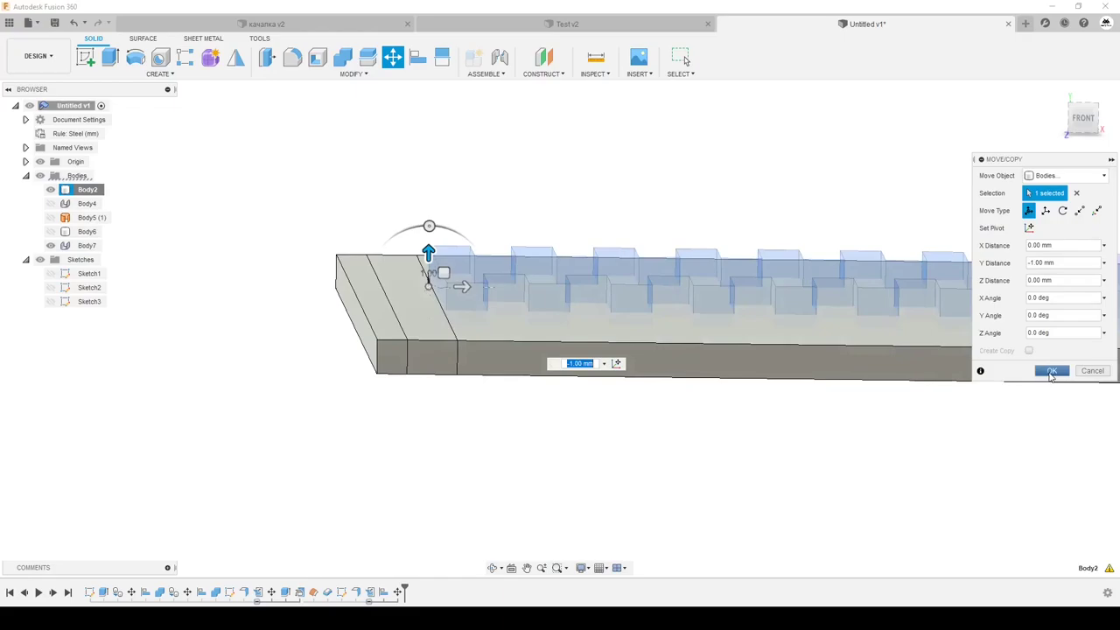
pyautogui.click(1052, 372)
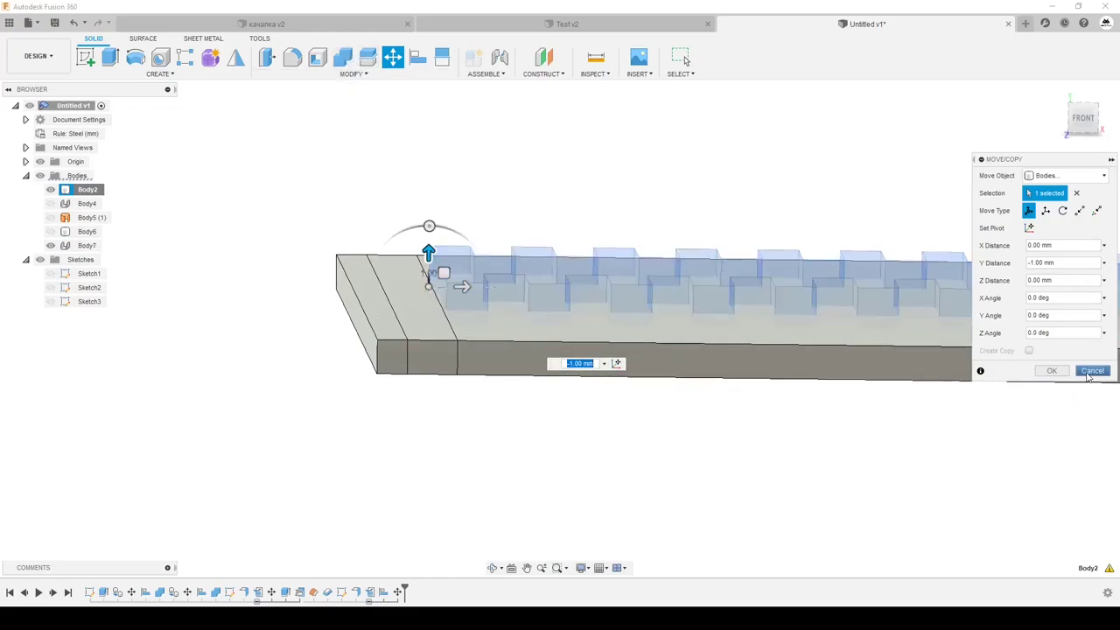
# - Raise Body2 along Y so it sits above the flat bar
pyautogui.moveTo(463, 283)
pyautogui.keyDown('shift'); pyautogui.mouseDown(button='middle')
pyautogui.moveTo(458, 305)
pyautogui.moveTo(538, 338)
pyautogui.mouseUp(button='middle'); pyautogui.keyUp('shift')
pyautogui.moveTo(453, 298); pyautogui.dragTo(460, 197)
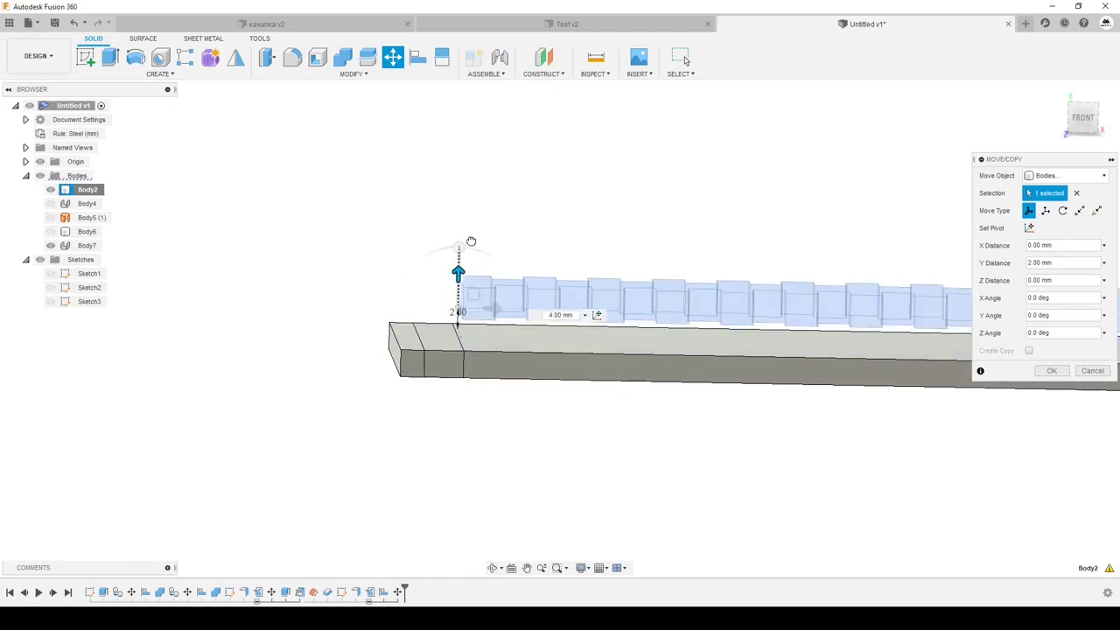
pyautogui.click(1046, 374)
# - Start an extrude on the toothed slot profile over the flat bar
pyautogui.click(832, 475)
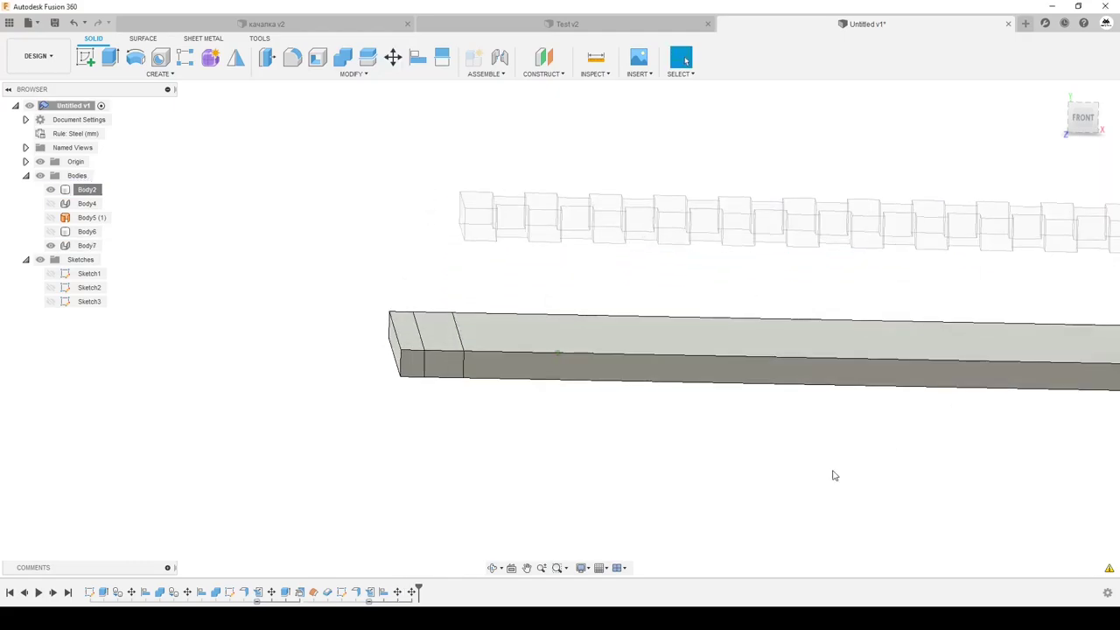
pyautogui.keyDown('shift'); pyautogui.moveTo(832, 476); pyautogui.dragTo(767, 468, button='middle'); pyautogui.keyUp('shift')
pyautogui.scroll(-2, 767, 469)
pyautogui.scroll(-1, 478, 324)
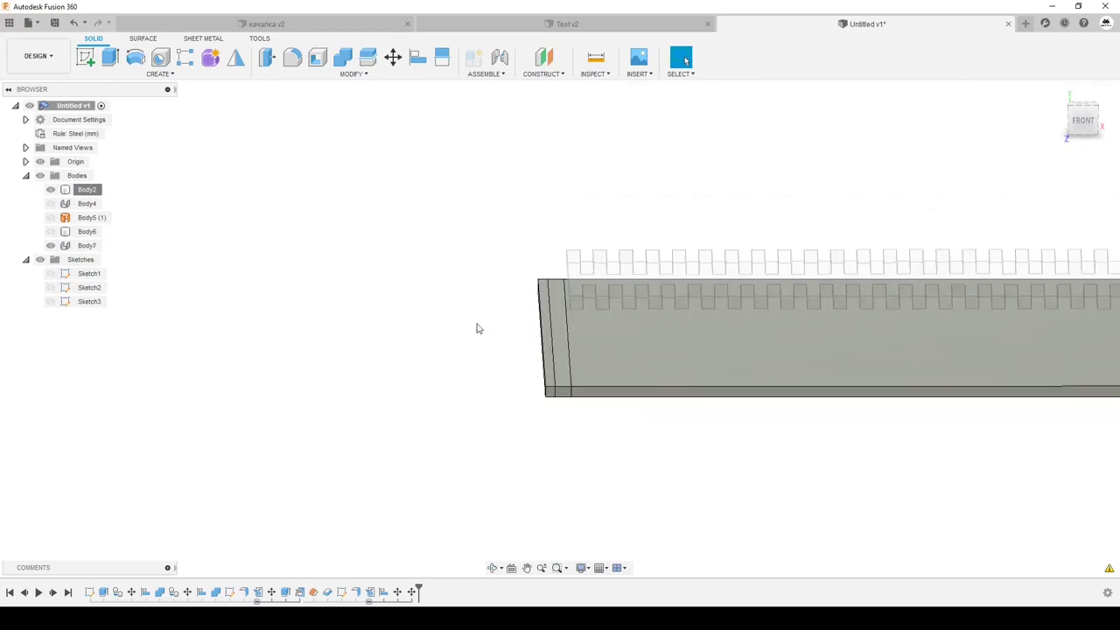
pyautogui.scroll(-2, 516, 303)
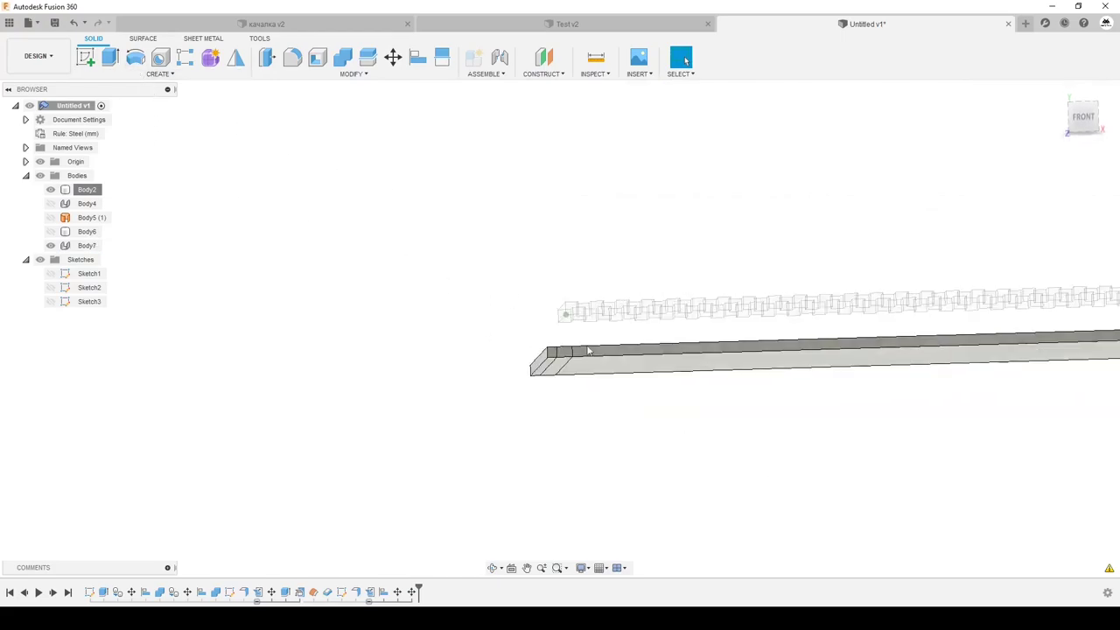
pyautogui.click(112, 60)
pyautogui.scroll(2, 505, 324)
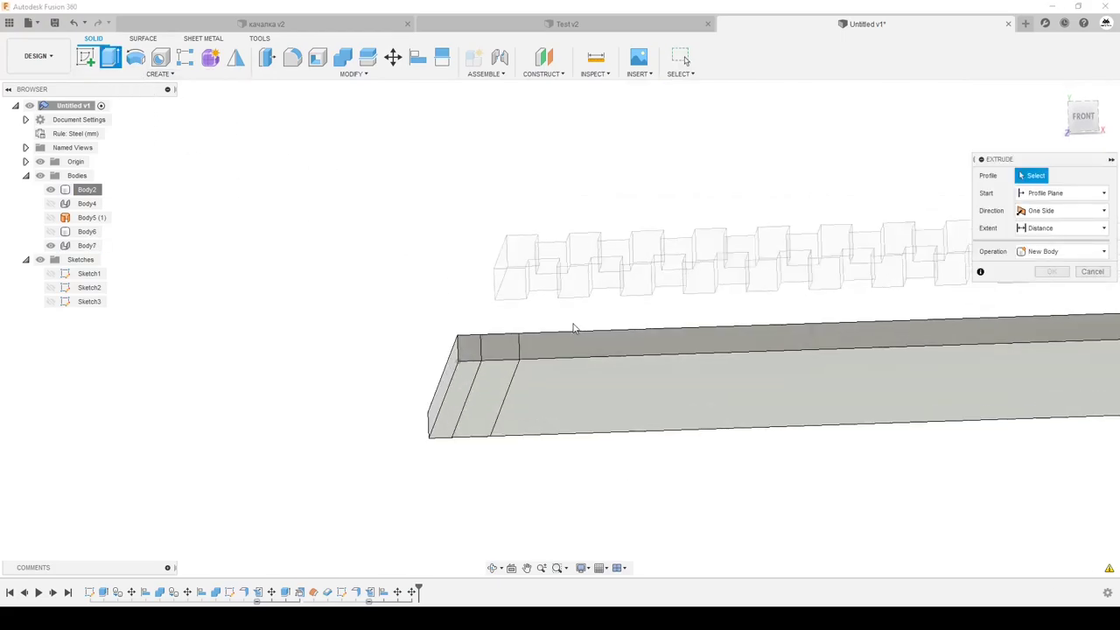
pyautogui.scroll(1, 575, 288)
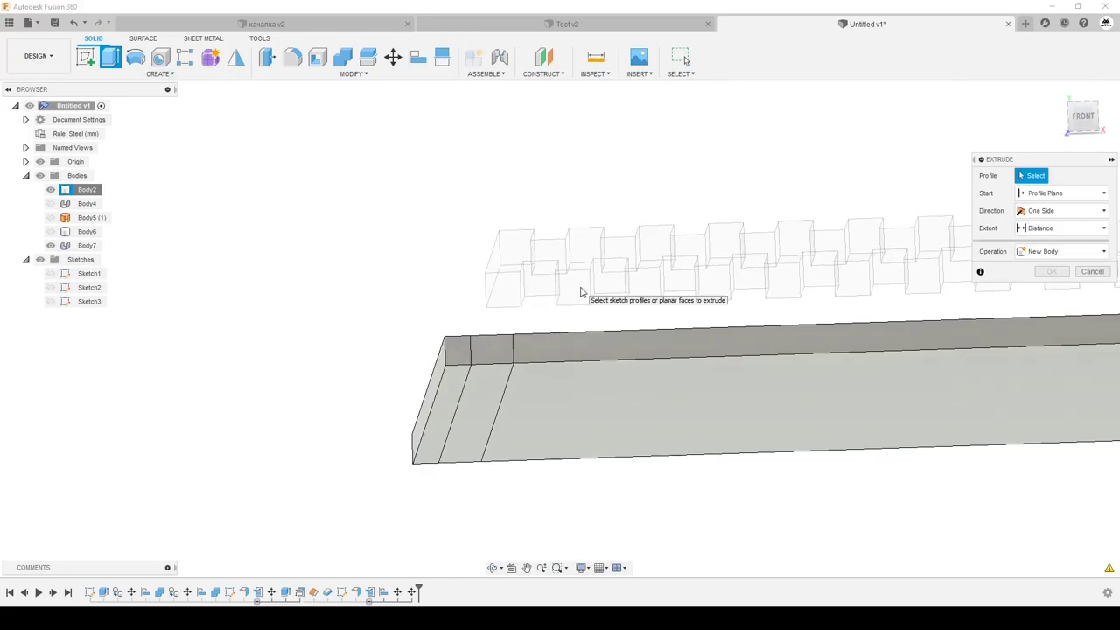
pyautogui.click(583, 293)
pyautogui.moveTo(568, 325)
pyautogui.keyDown('shift'); pyautogui.mouseDown(button='middle')
pyautogui.moveTo(550, 438)
pyautogui.moveTo(521, 325)
pyautogui.moveTo(534, 320)
pyautogui.mouseUp(button='middle'); pyautogui.keyUp('shift')
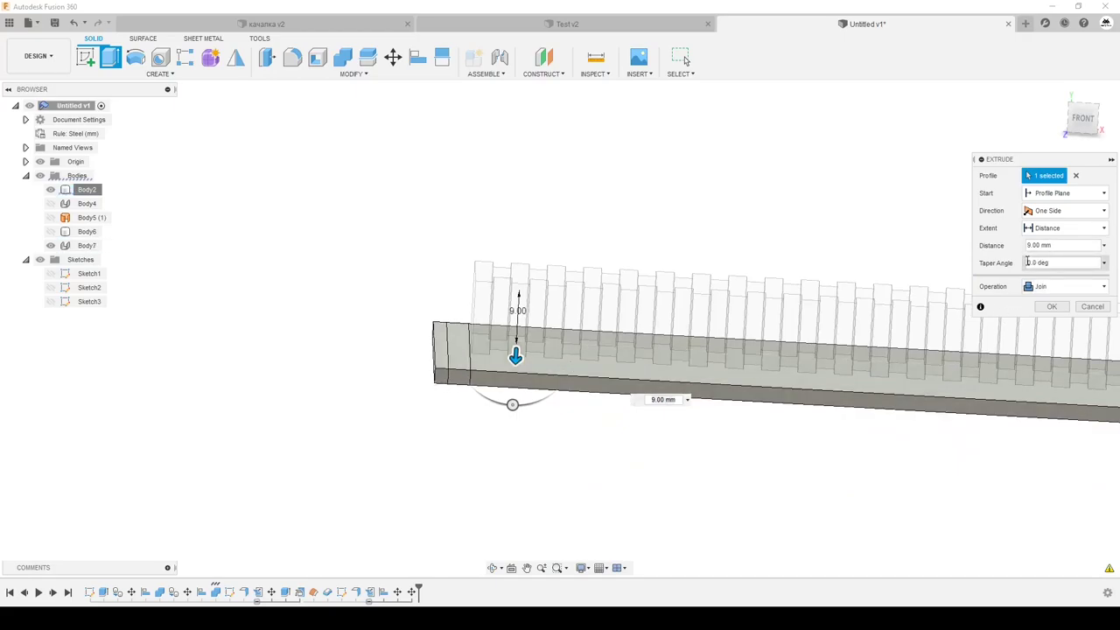
# - Extrude the profile 9 mm + 1 mm as a Cut into the bar
pyautogui.press('Return')
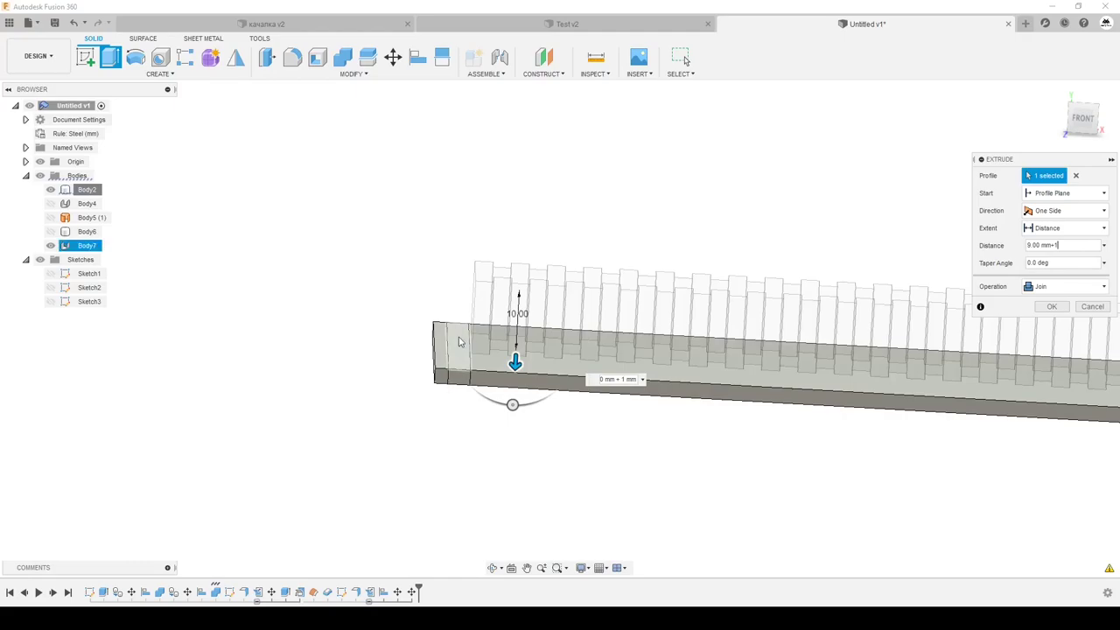
pyautogui.click(1041, 289)
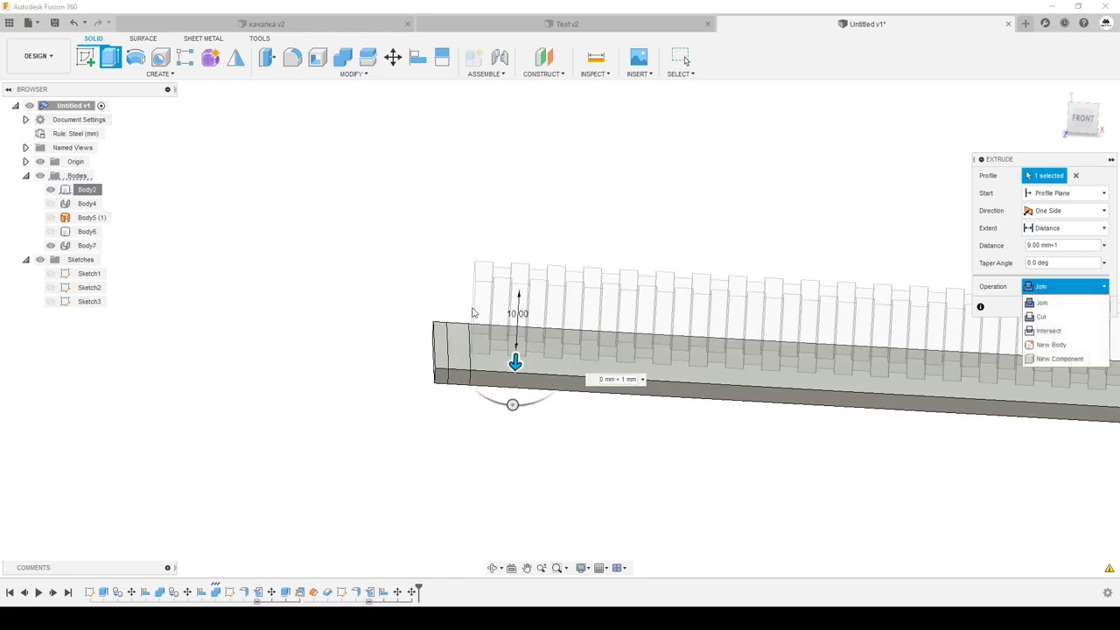
pyautogui.click(1059, 319)
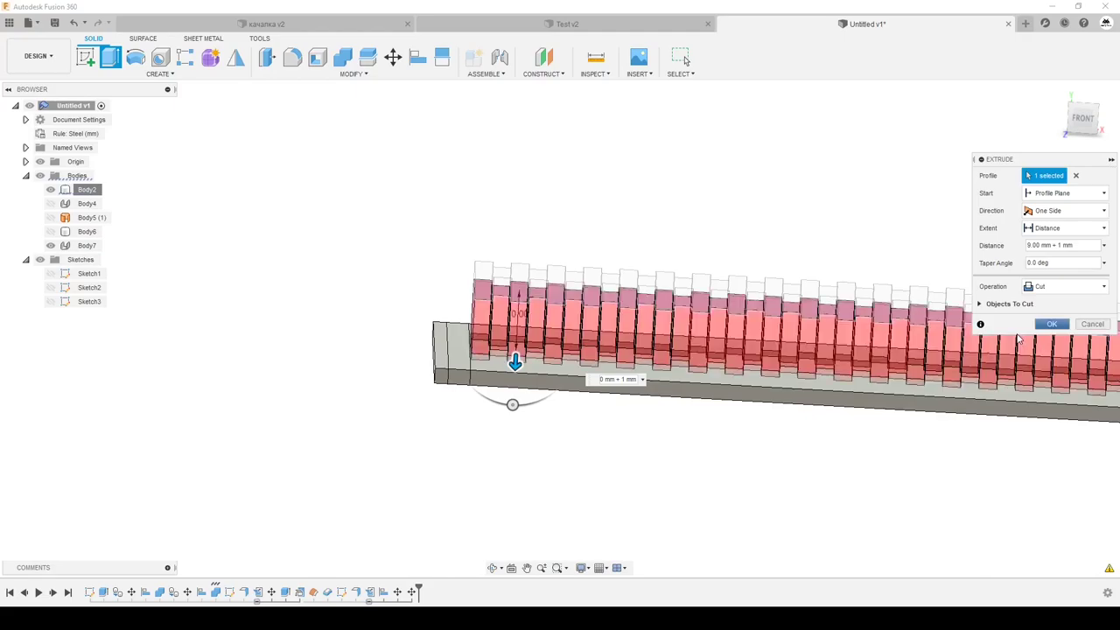
pyautogui.click(1047, 325)
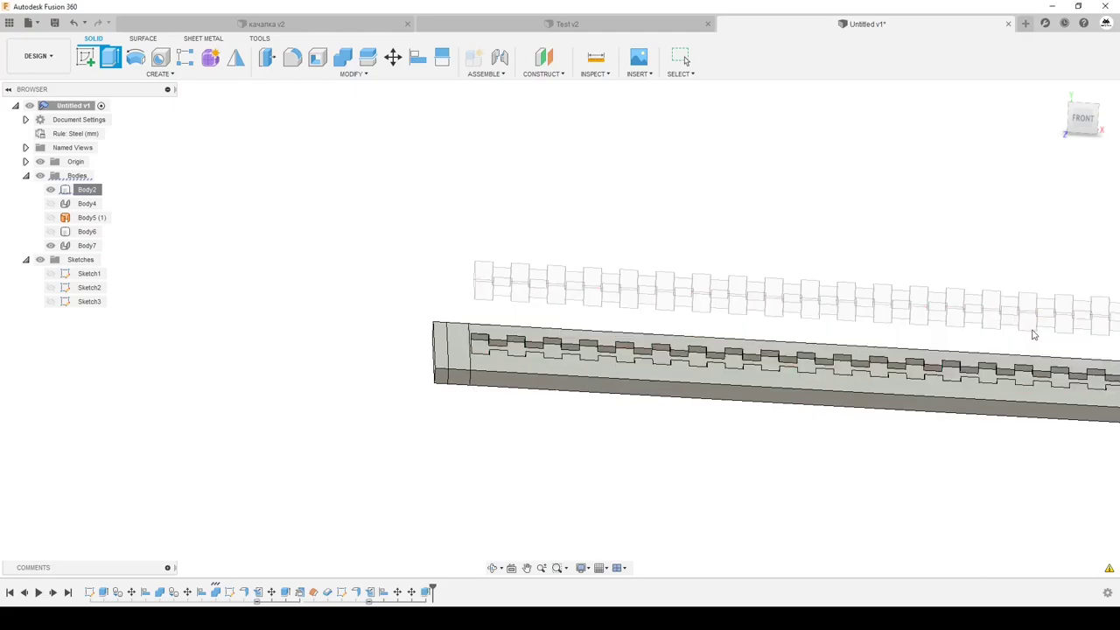
pyautogui.keyDown('shift'); pyautogui.moveTo(433, 380); pyautogui.dragTo(148, 263, button='middle'); pyautogui.keyUp('shift')
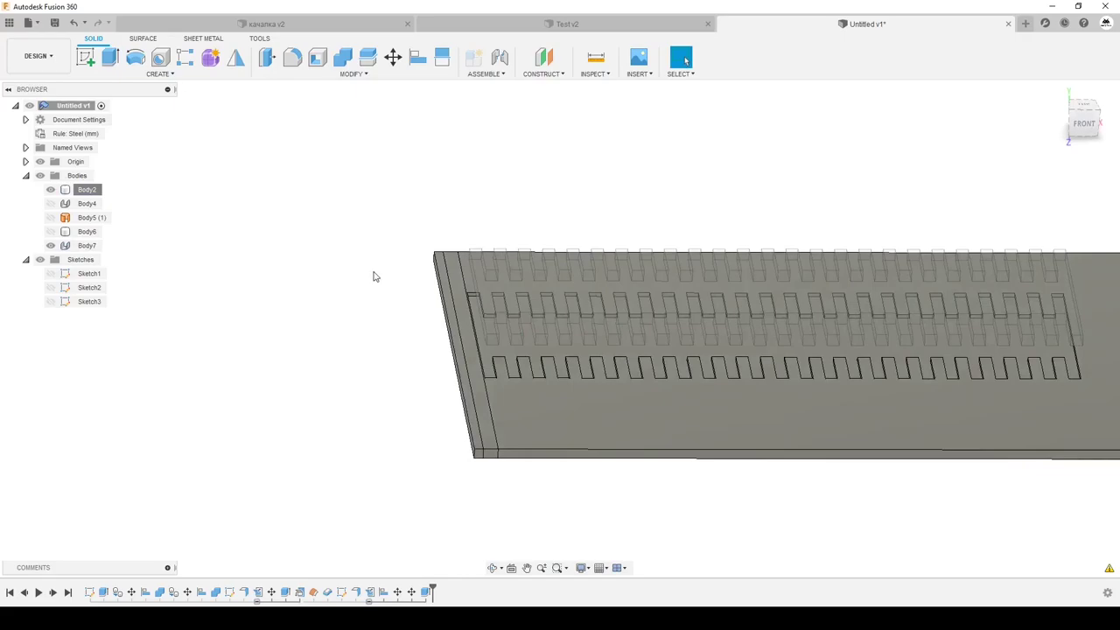
# - Refold the slotted flat bar with the Sheet Metal refold, dismissing the Unfold Environment prompt
pyautogui.keyDown('shift'); pyautogui.moveTo(287, 289); pyautogui.dragTo(228, 249, button='middle'); pyautogui.keyUp('shift')
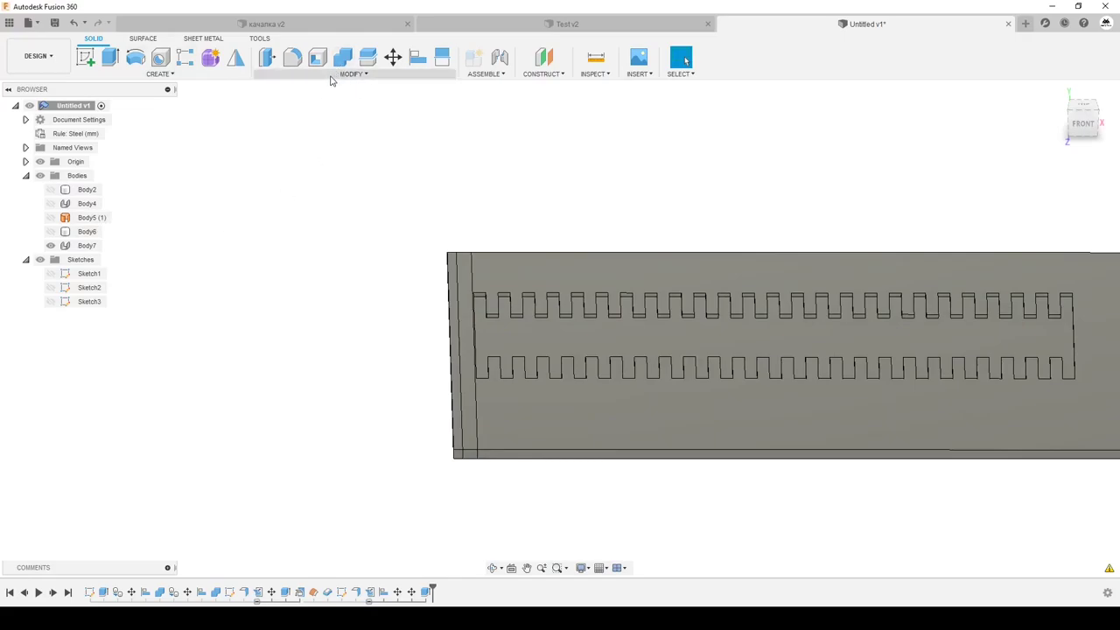
pyautogui.click(203, 40)
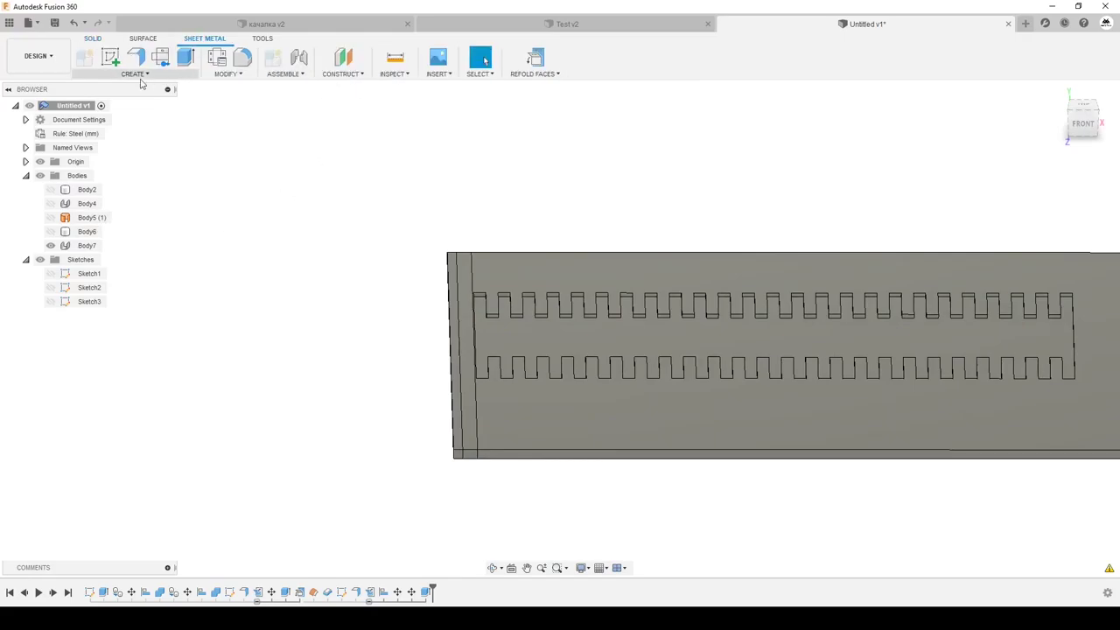
pyautogui.click(140, 79)
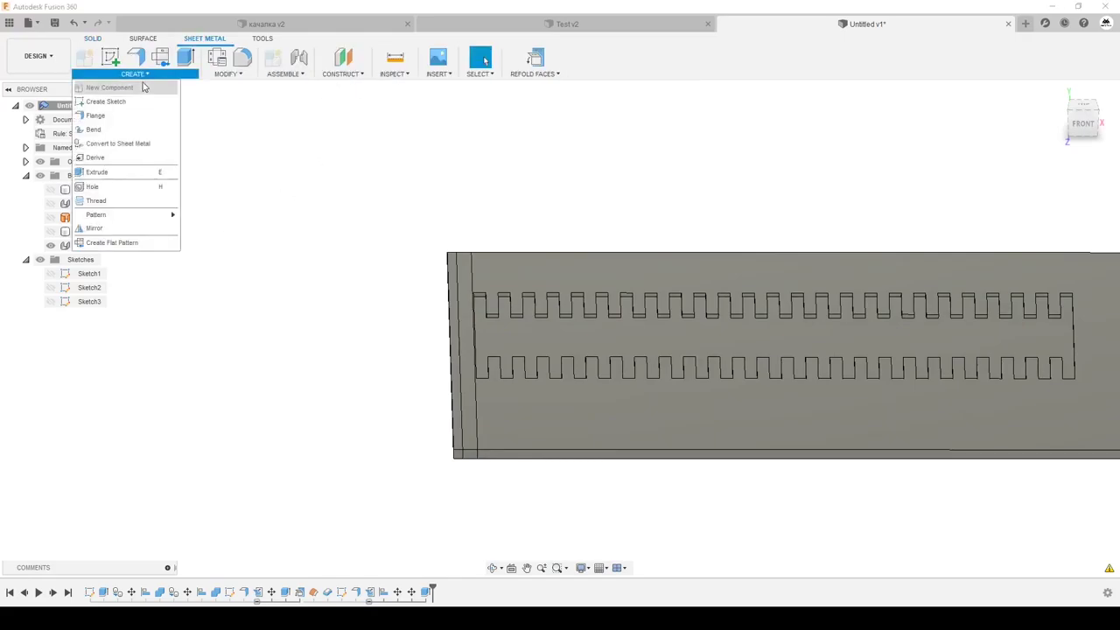
pyautogui.click(226, 74)
pyautogui.click(228, 90)
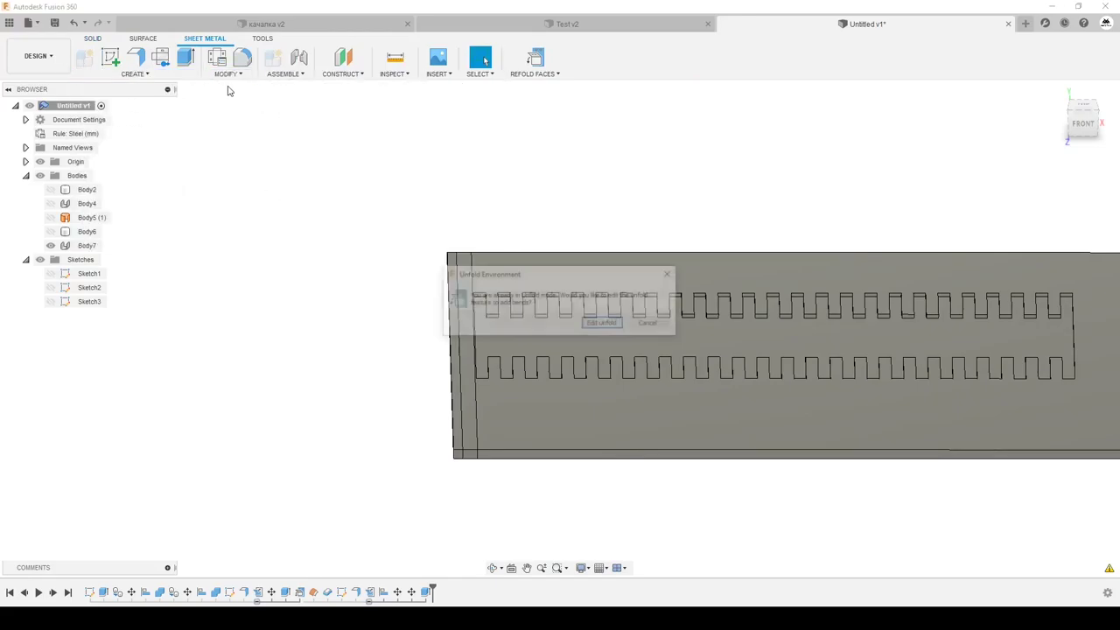
pyautogui.click(670, 276)
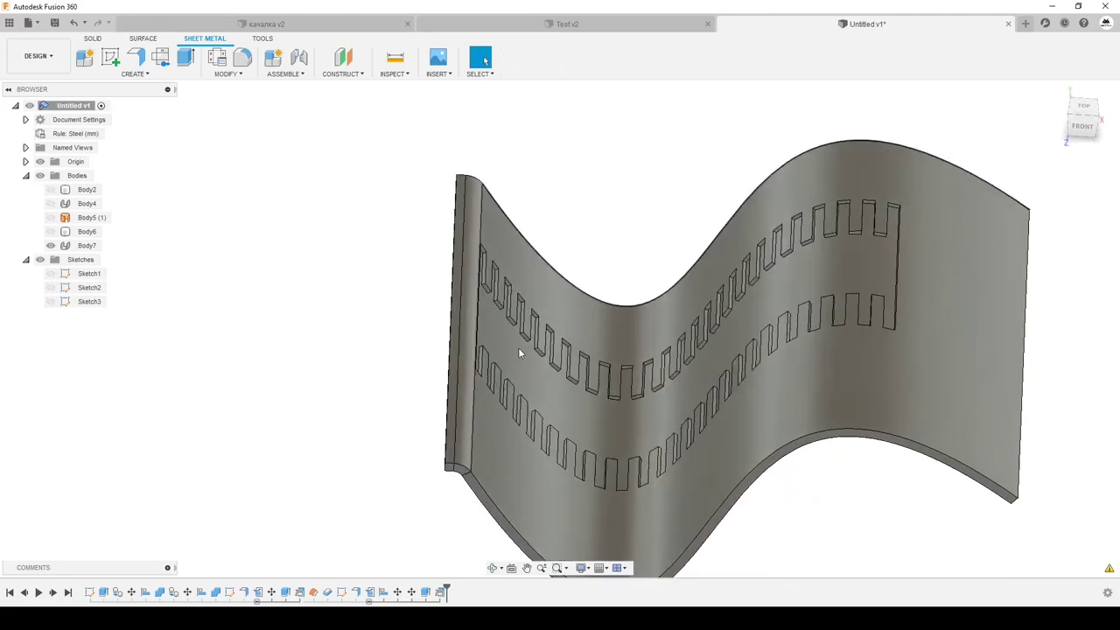
pyautogui.scroll(3, 888, 341)
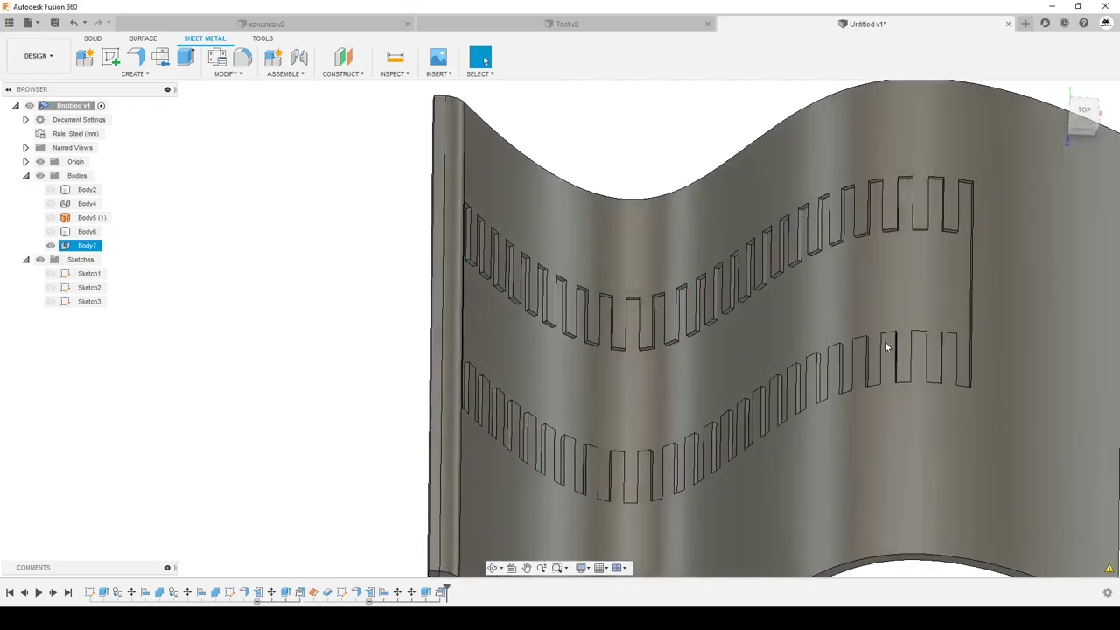
pyautogui.scroll(-2, 883, 341)
pyautogui.scroll(-3, 884, 341)
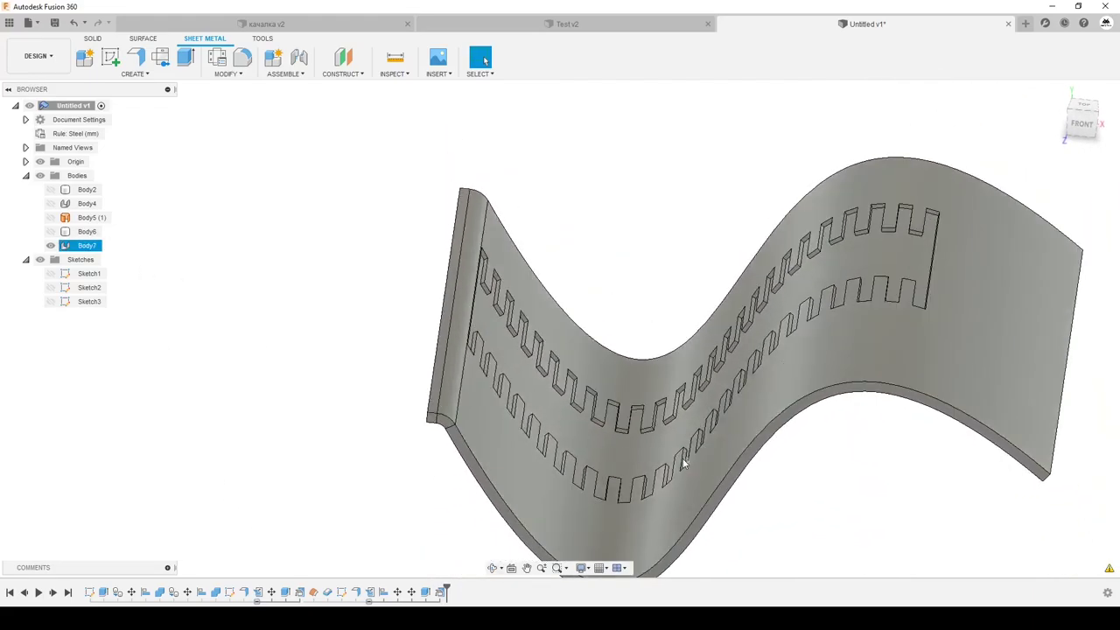
pyautogui.moveTo(613, 394)
pyautogui.keyDown('shift'); pyautogui.mouseDown(button='middle')
pyautogui.moveTo(682, 465)
pyautogui.moveTo(583, 420)
pyautogui.mouseUp(button='middle'); pyautogui.keyUp('shift')
pyautogui.scroll(5, 388, 286)
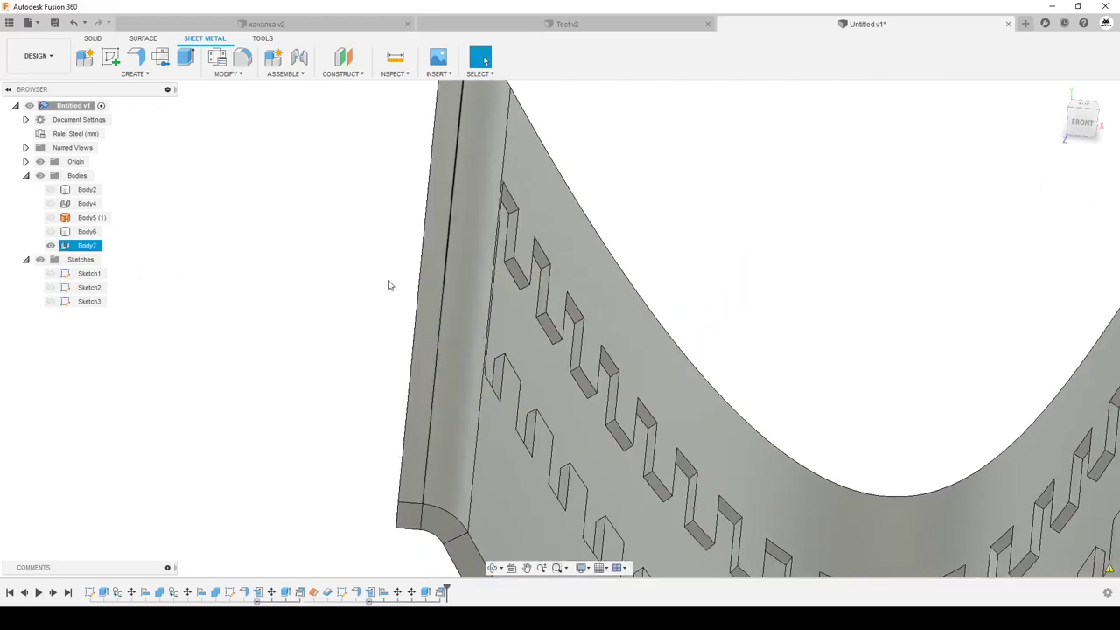
pyautogui.click(370, 245)
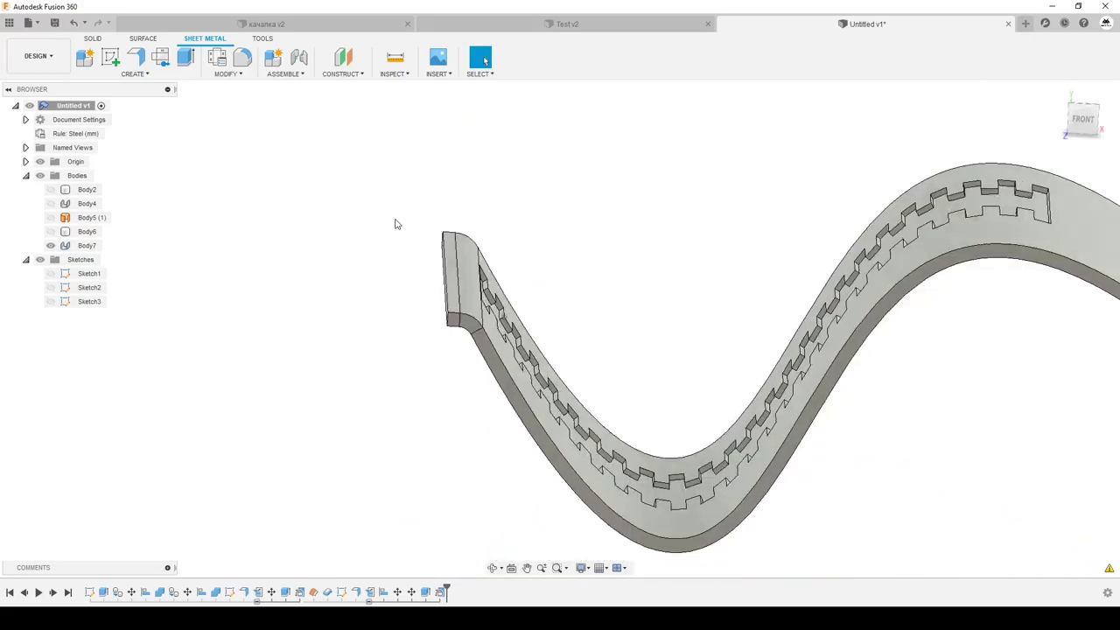
pyautogui.keyDown('shift'); pyautogui.moveTo(393, 224); pyautogui.dragTo(520, 290, button='middle'); pyautogui.keyUp('shift')
pyautogui.scroll(3, 513, 292)
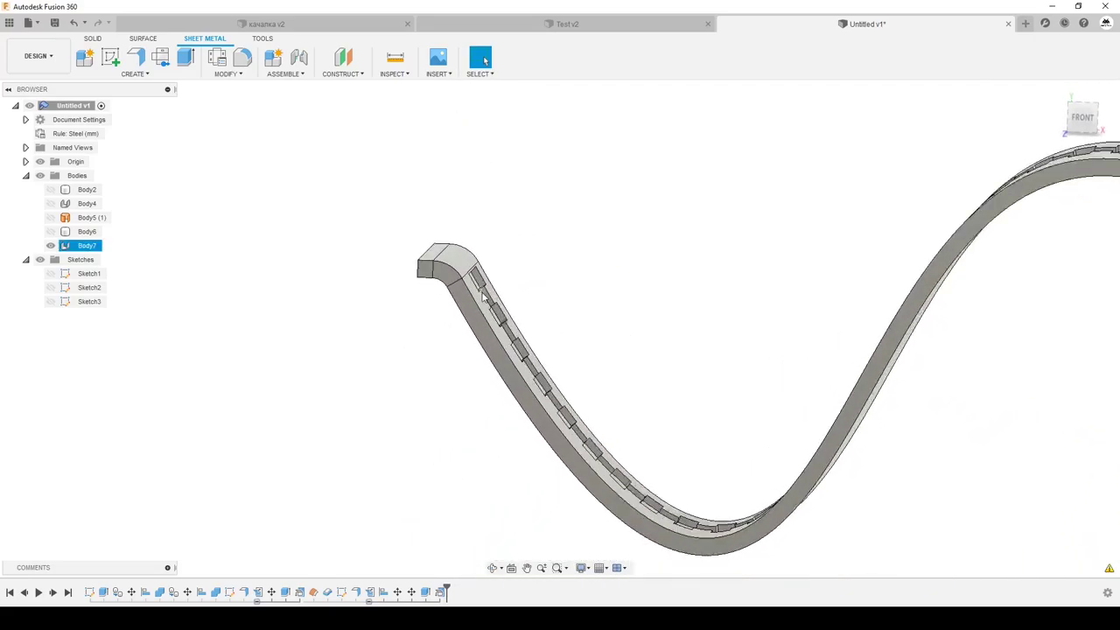
pyautogui.scroll(3, 490, 294)
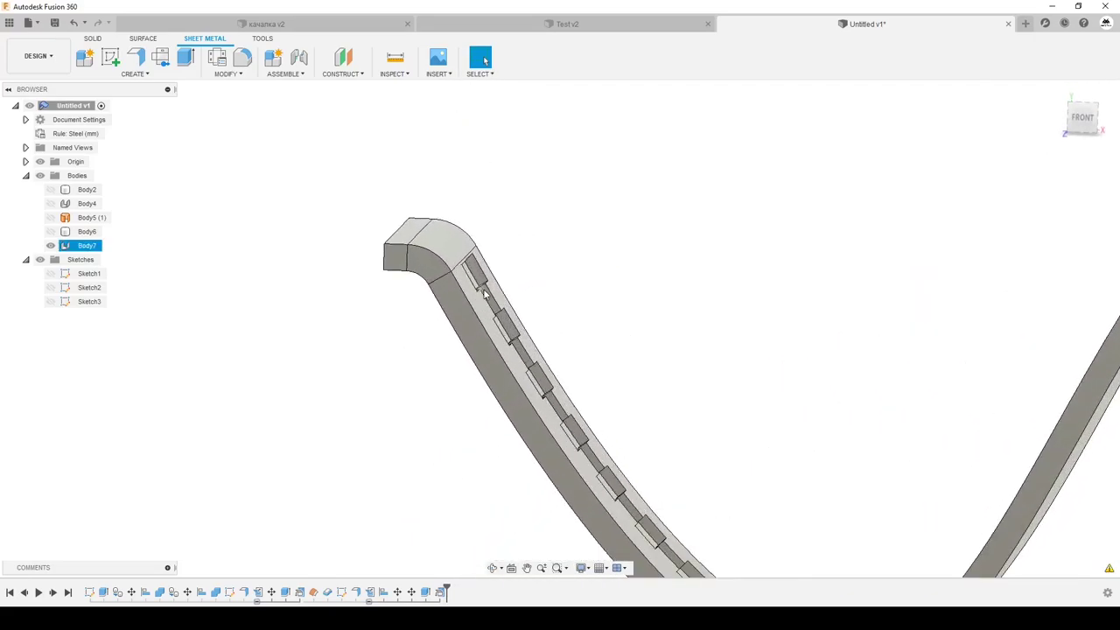
pyautogui.click(94, 39)
# - Offset the slat's top face 0 mm into surface Body8, then hide Body7
pyautogui.click(141, 39)
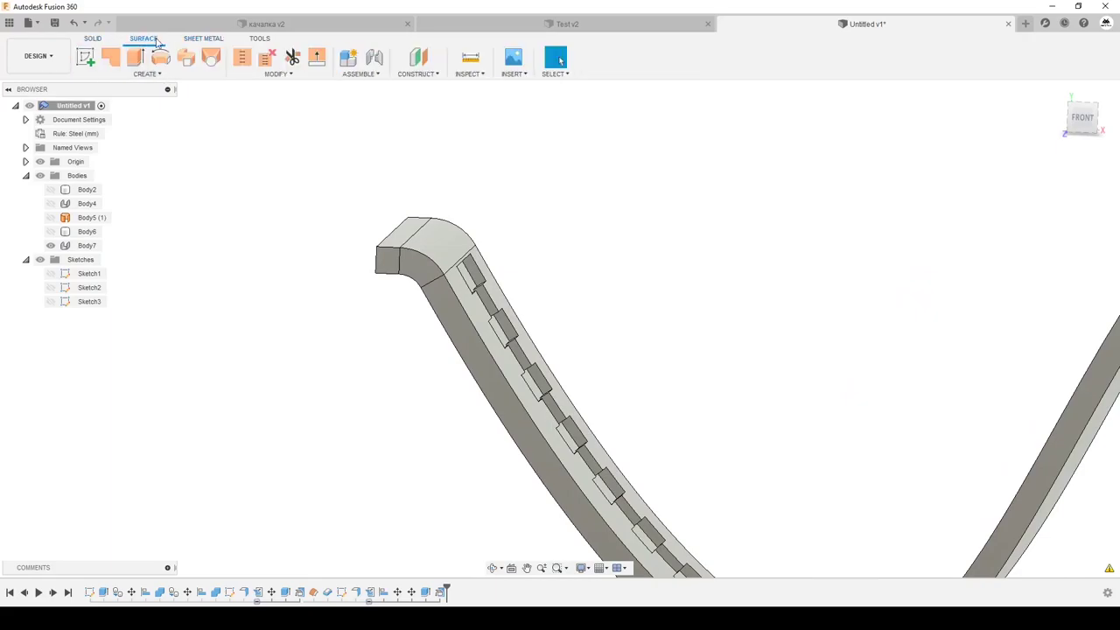
pyautogui.click(147, 74)
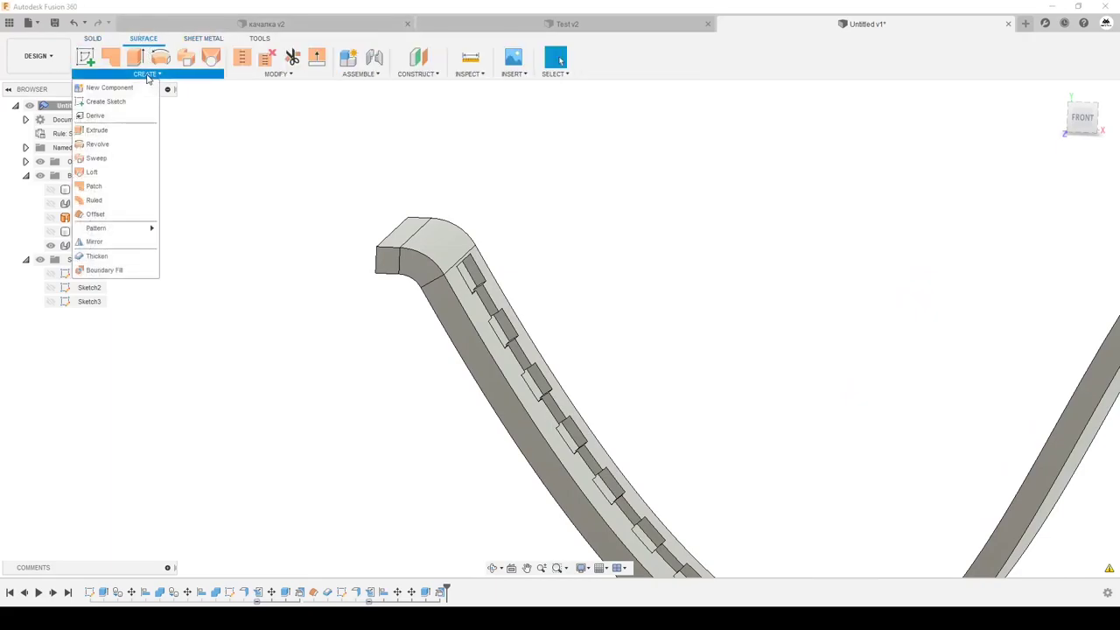
pyautogui.click(115, 214)
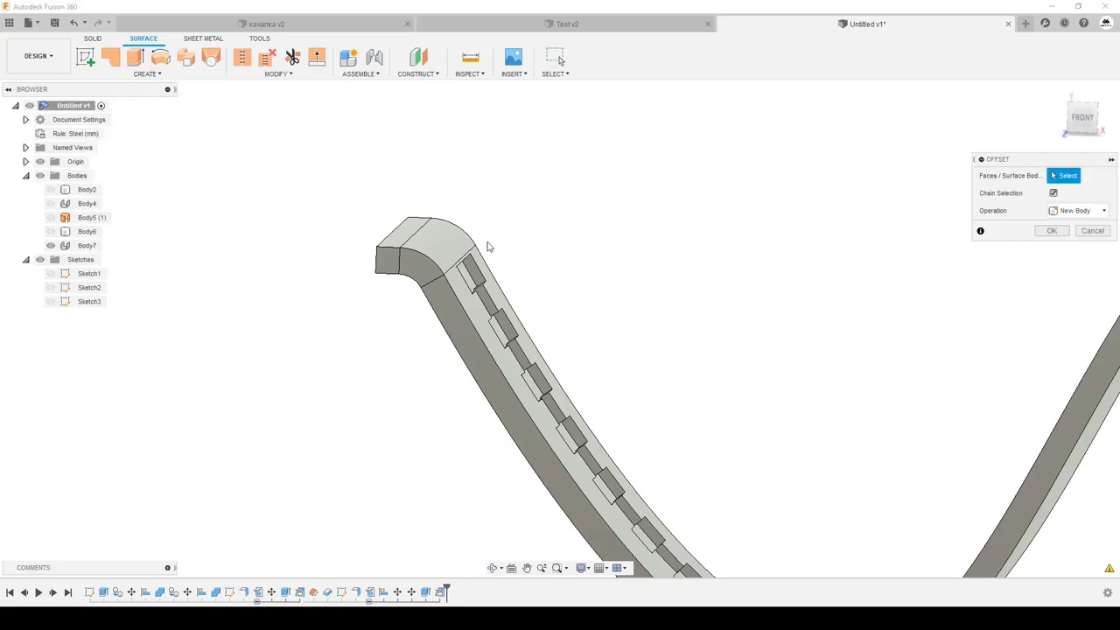
pyautogui.keyDown('shift'); pyautogui.moveTo(487, 242); pyautogui.dragTo(450, 344, button='middle'); pyautogui.keyUp('shift')
pyautogui.click(455, 346)
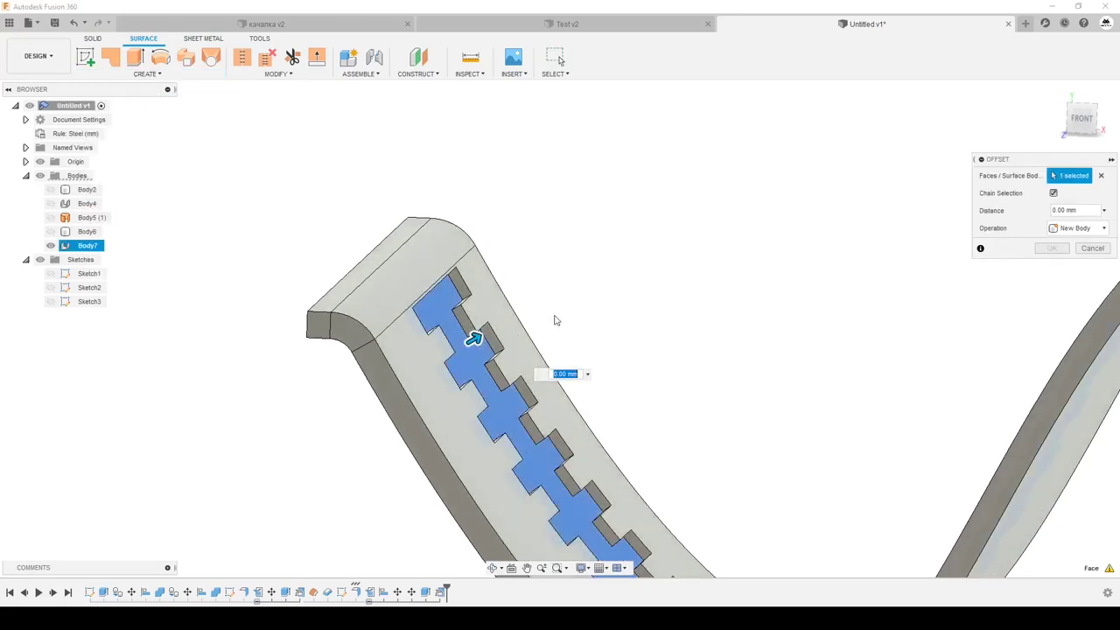
pyautogui.click(1053, 248)
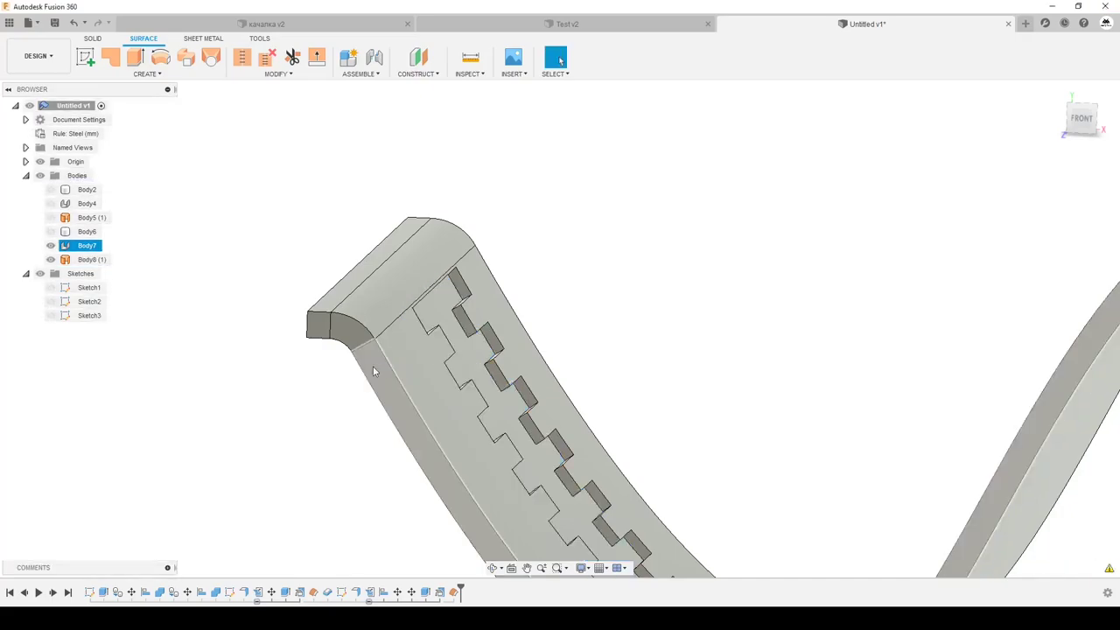
pyautogui.click(50, 245)
pyautogui.scroll(-3, 323, 274)
# - Select the Body8 surface strip and orbit to view it whole
pyautogui.scroll(-2, 362, 257)
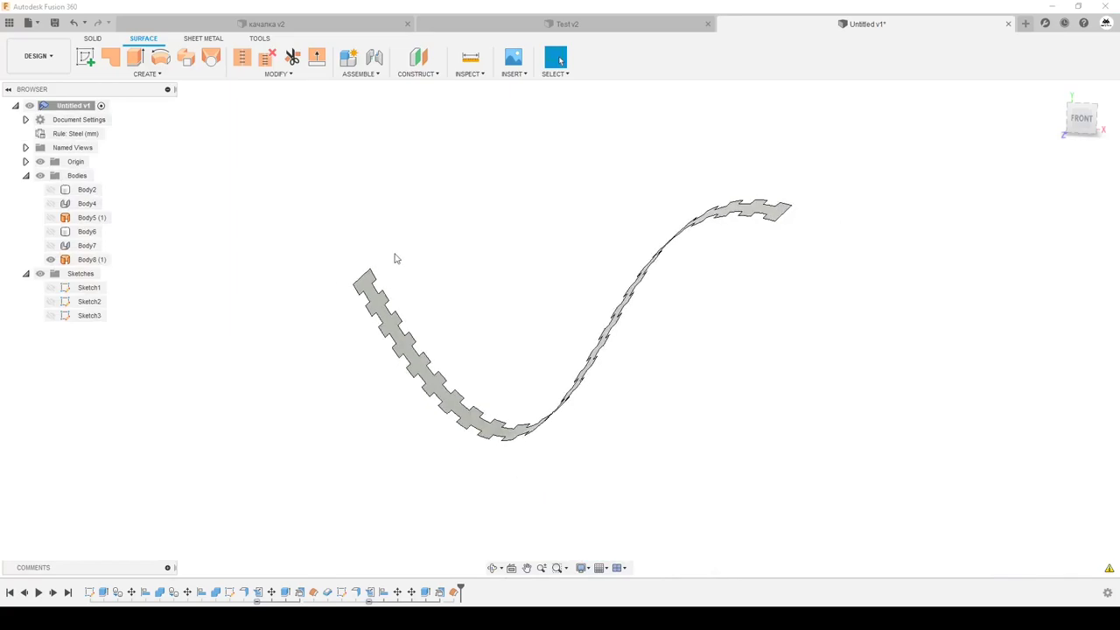
pyautogui.moveTo(362, 257)
pyautogui.keyDown('shift'); pyautogui.mouseDown(button='middle')
pyautogui.moveTo(494, 300)
pyautogui.moveTo(756, 323)
pyautogui.moveTo(707, 282)
pyautogui.mouseUp(button='middle'); pyautogui.keyUp('shift')
pyautogui.click(707, 283)
pyautogui.scroll(3, 674, 298)
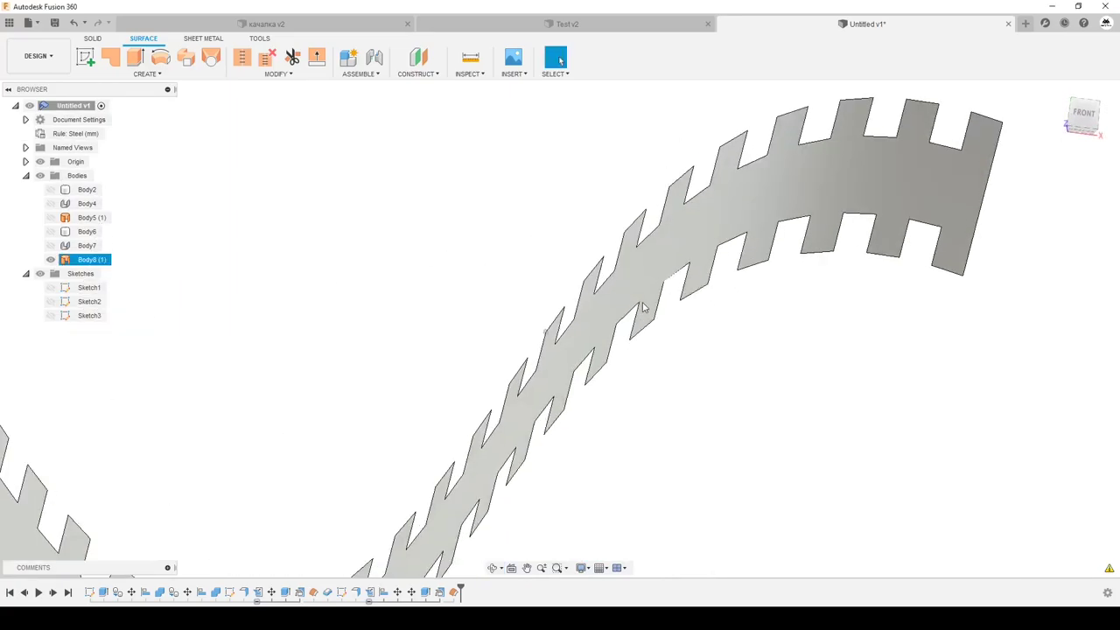
pyautogui.scroll(2, 642, 307)
pyautogui.moveTo(643, 307)
pyautogui.keyDown('shift'); pyautogui.mouseDown(button='middle')
pyautogui.moveTo(545, 342)
pyautogui.moveTo(275, 271)
pyautogui.moveTo(370, 110)
pyautogui.moveTo(230, 397)
pyautogui.mouseUp(button='middle'); pyautogui.keyUp('shift')
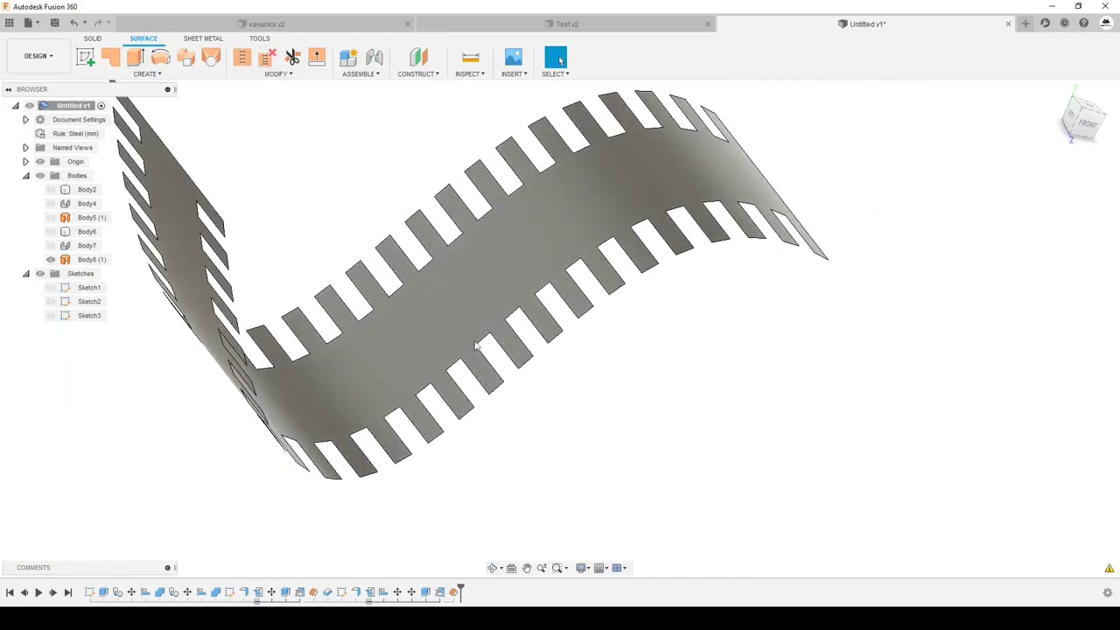
pyautogui.keyDown('shift'); pyautogui.moveTo(487, 270); pyautogui.dragTo(396, 316, button='middle'); pyautogui.keyUp('shift')
pyautogui.moveTo(396, 317)
pyautogui.keyDown('shift'); pyautogui.mouseDown(button='middle')
pyautogui.moveTo(284, 103)
pyautogui.moveTo(254, 125)
pyautogui.mouseUp(button='middle'); pyautogui.keyUp('shift')
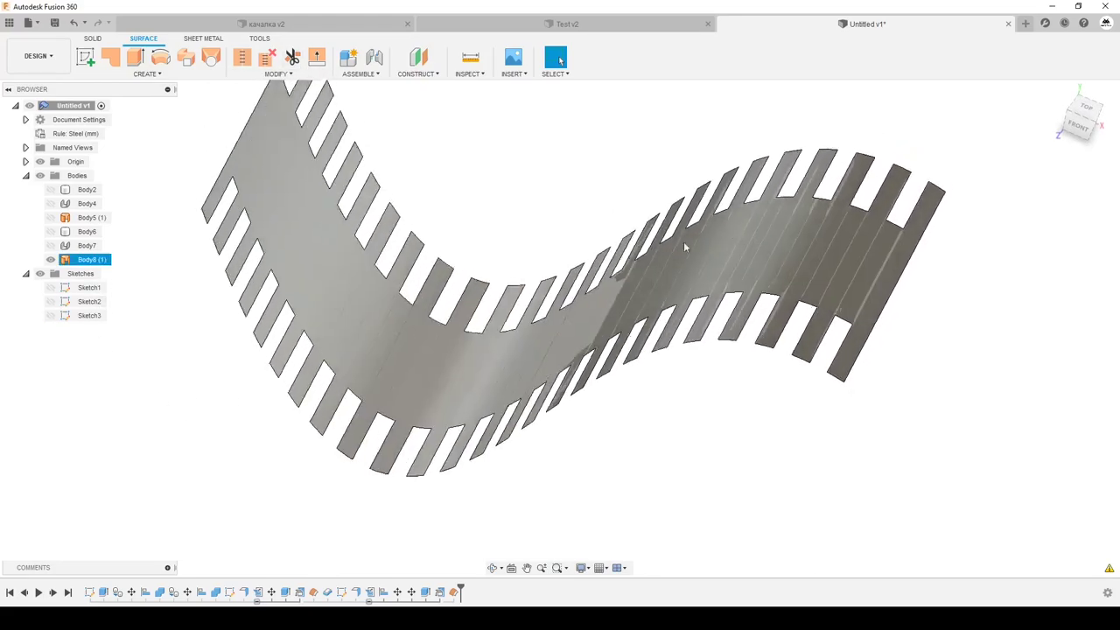
pyautogui.keyDown('shift'); pyautogui.moveTo(182, 204); pyautogui.dragTo(137, 154, button='middle'); pyautogui.keyUp('shift')
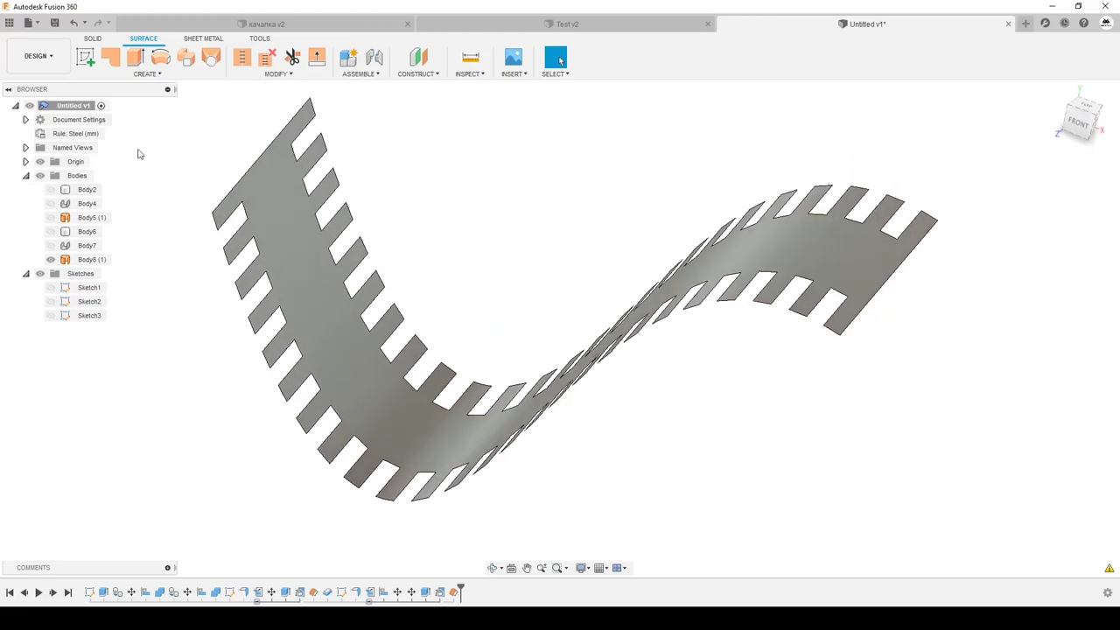
# - Try the Mirror feature on the strip, then reopen the surface Create list
pyautogui.click(147, 74)
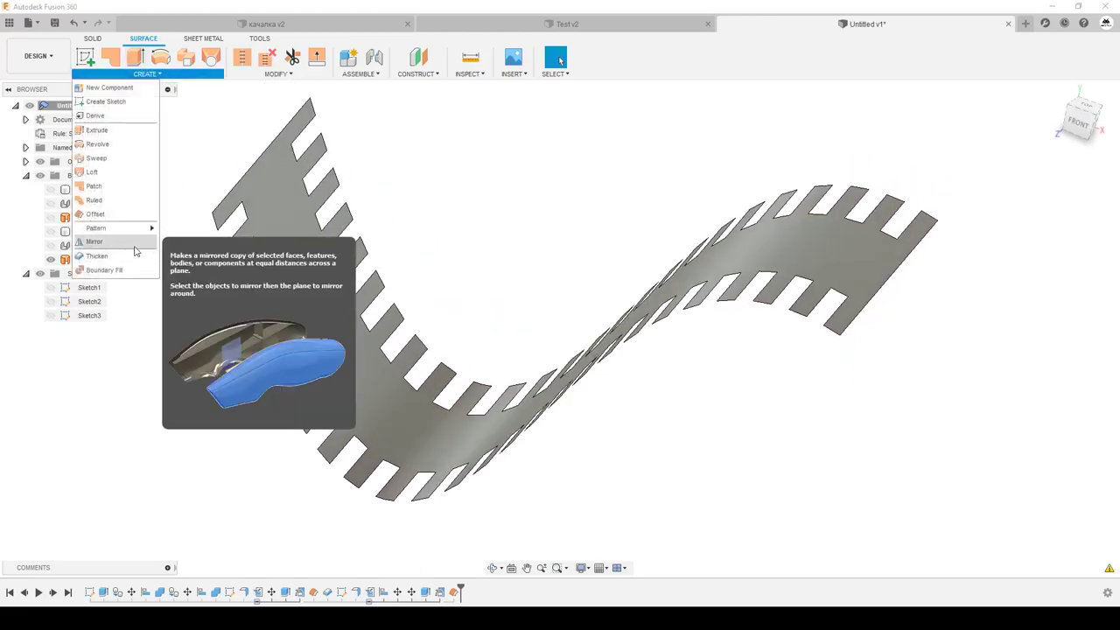
pyautogui.click(101, 251)
pyautogui.click(285, 263)
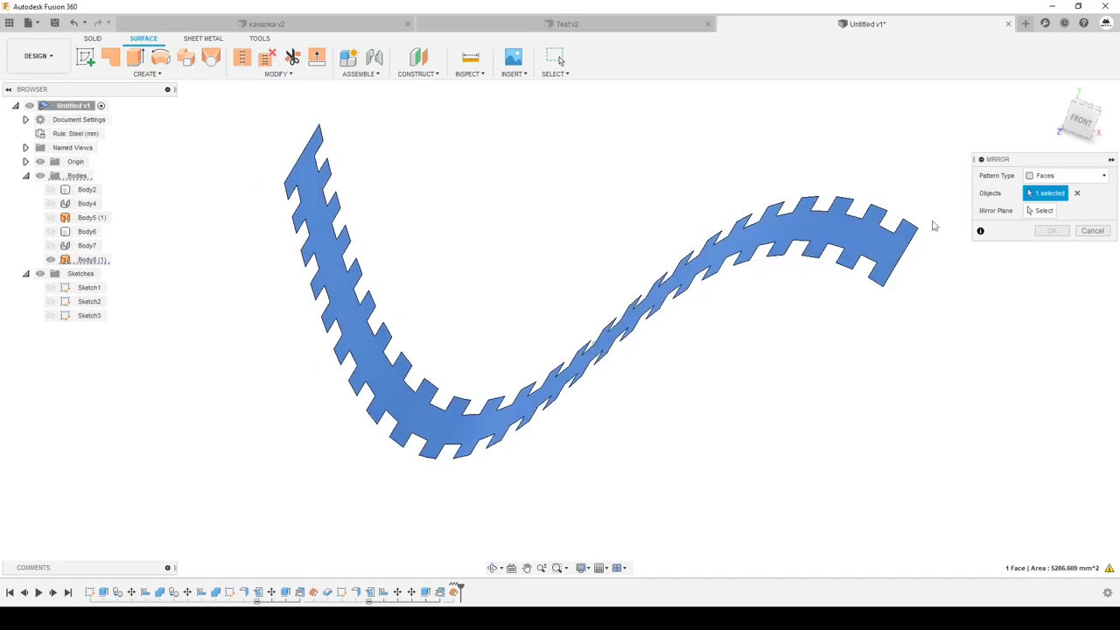
pyautogui.click(1060, 175)
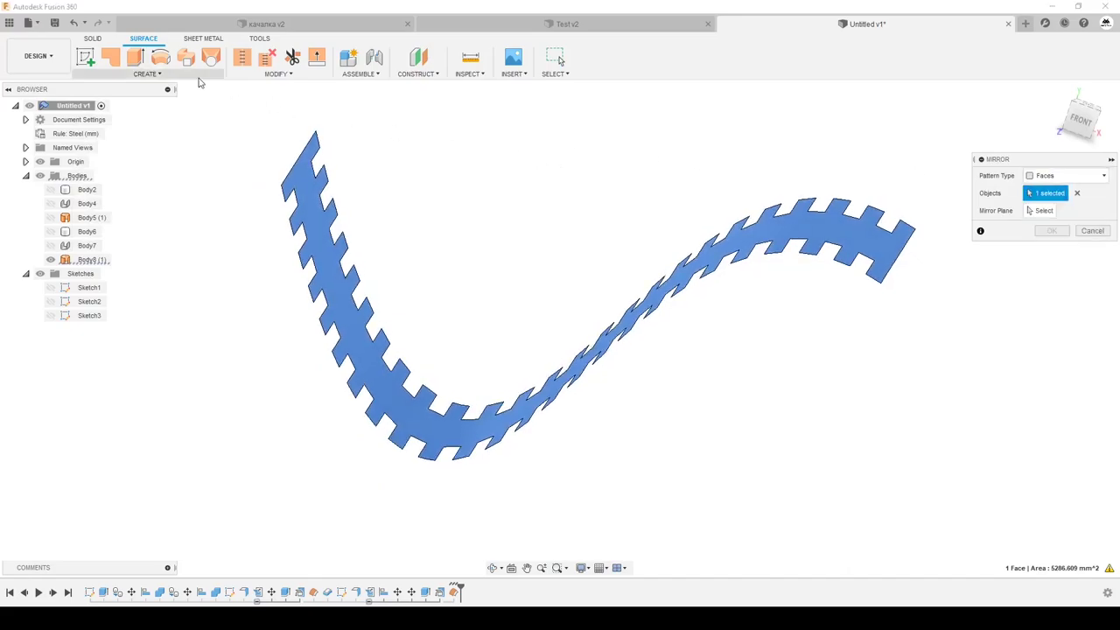
pyautogui.click(147, 74)
# - Thicken the Body8 surface strip 2 mm to one side into new solid Body9
pyautogui.click(96, 256)
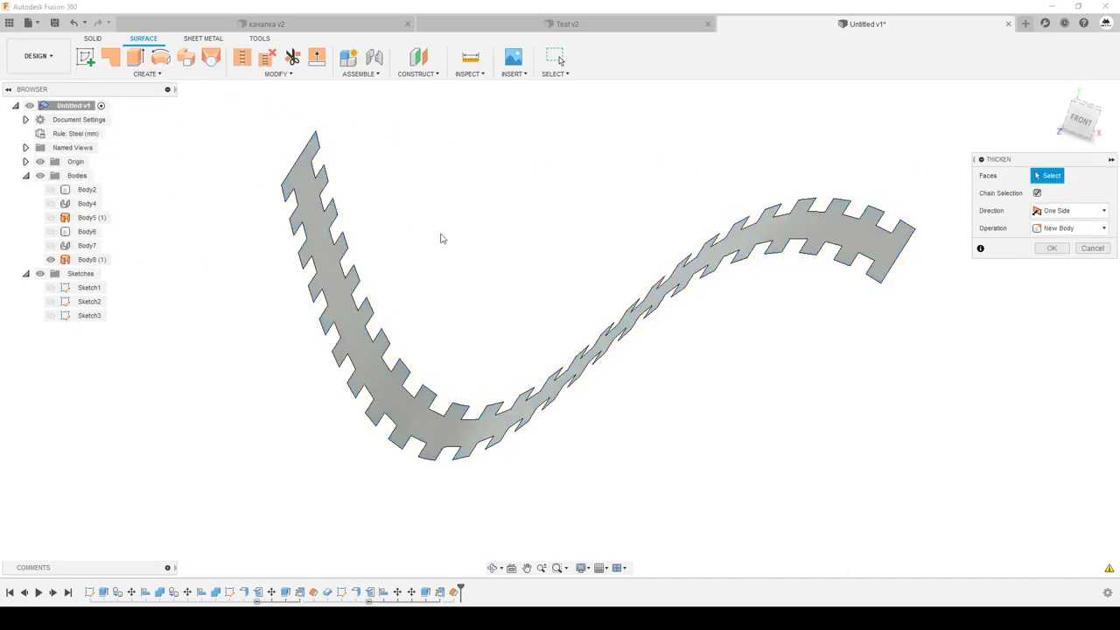
pyautogui.click(355, 311)
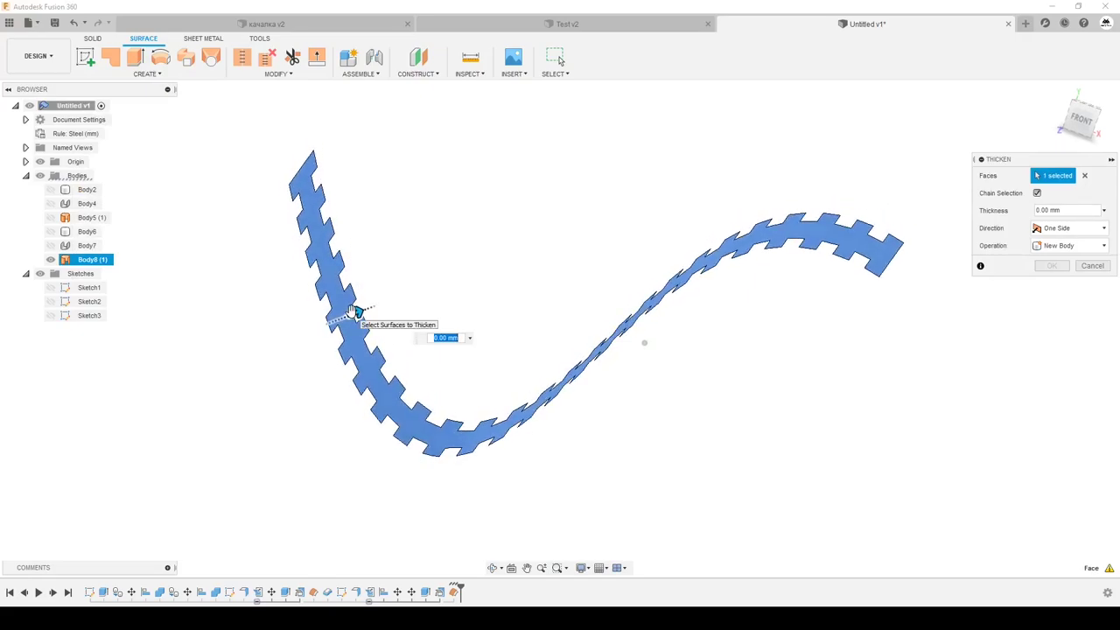
pyautogui.write('2')
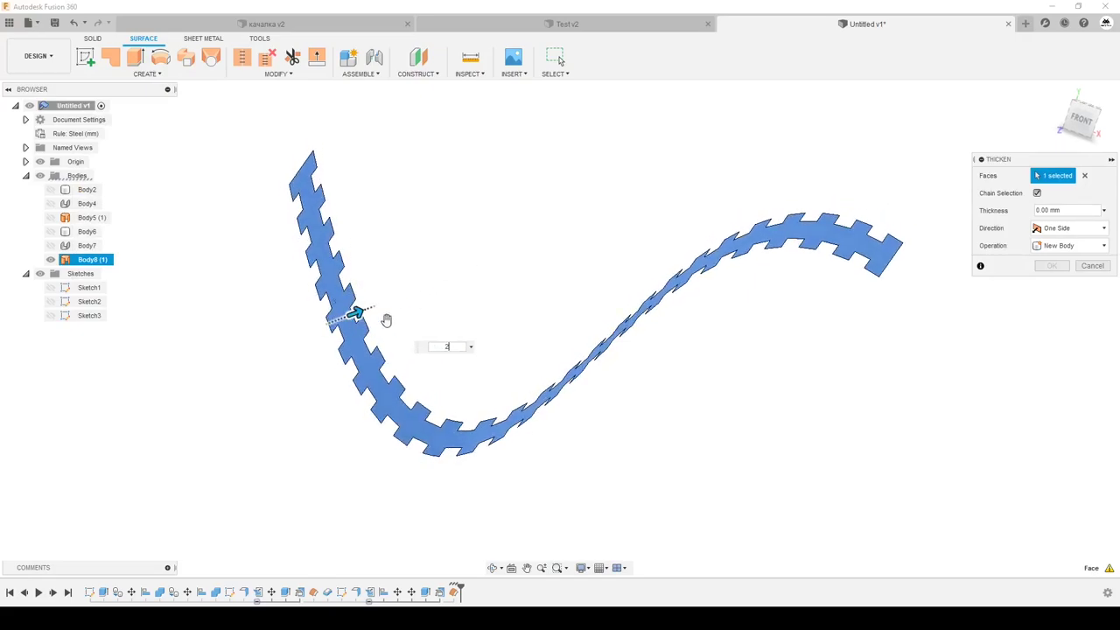
pyautogui.click(1046, 265)
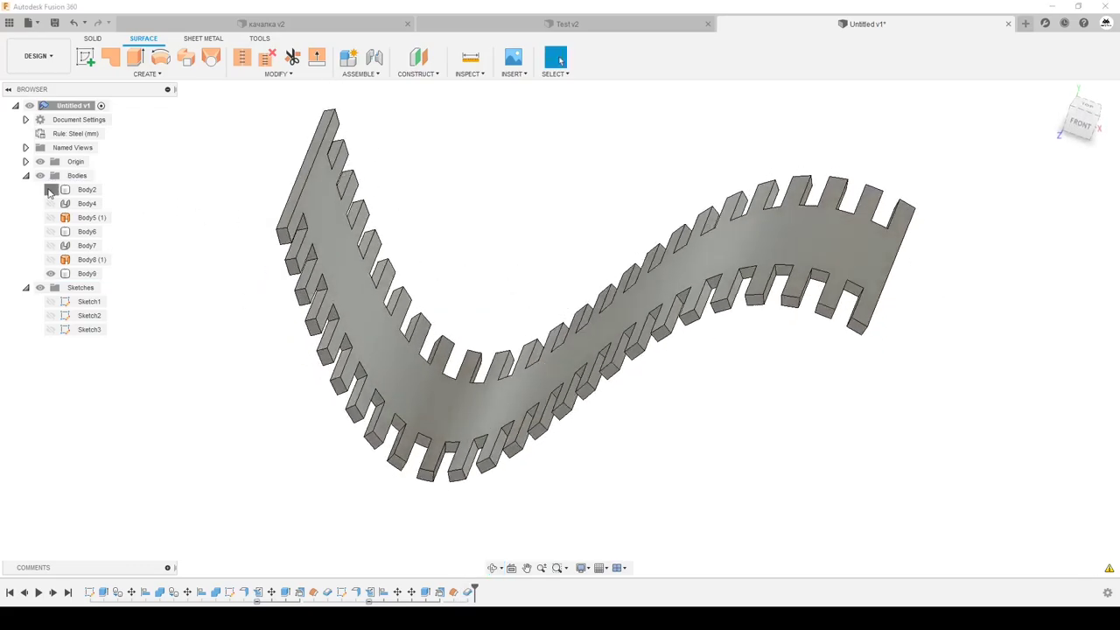
# - Unhide Body2 and move it 30 mm along Y above the curved Body9 slat
pyautogui.click(50, 190)
pyautogui.scroll(-2, 211, 252)
pyautogui.click(87, 189)
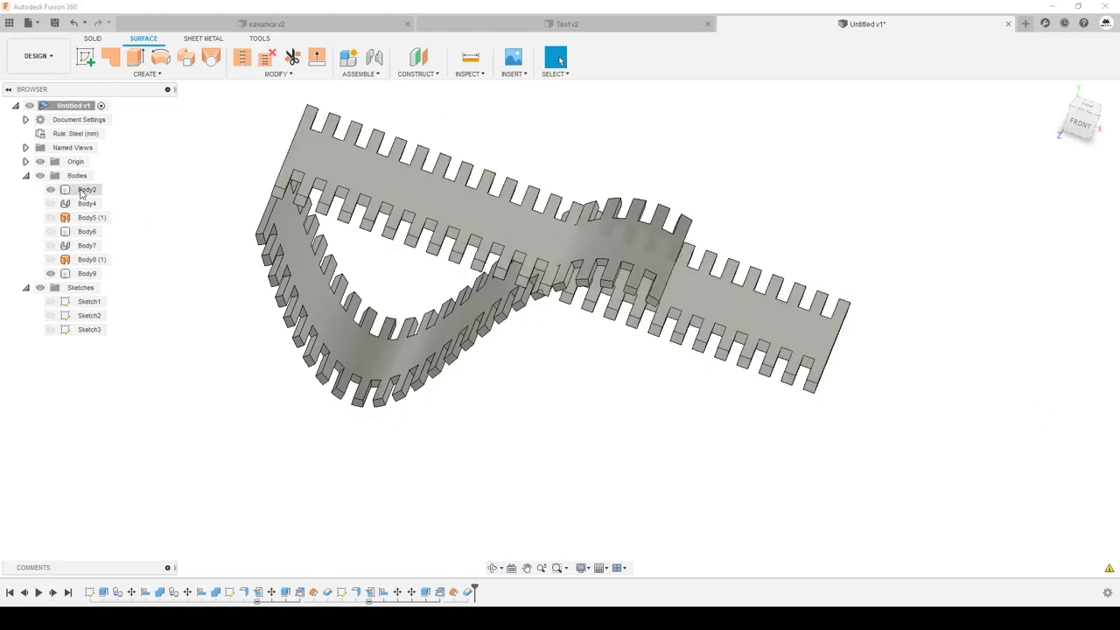
pyautogui.rightClick(87, 189)
pyautogui.click(96, 200)
pyautogui.moveTo(411, 289)
pyautogui.keyDown('shift'); pyautogui.mouseDown(button='middle')
pyautogui.moveTo(465, 300)
pyautogui.moveTo(508, 289)
pyautogui.mouseUp(button='middle'); pyautogui.keyUp('shift')
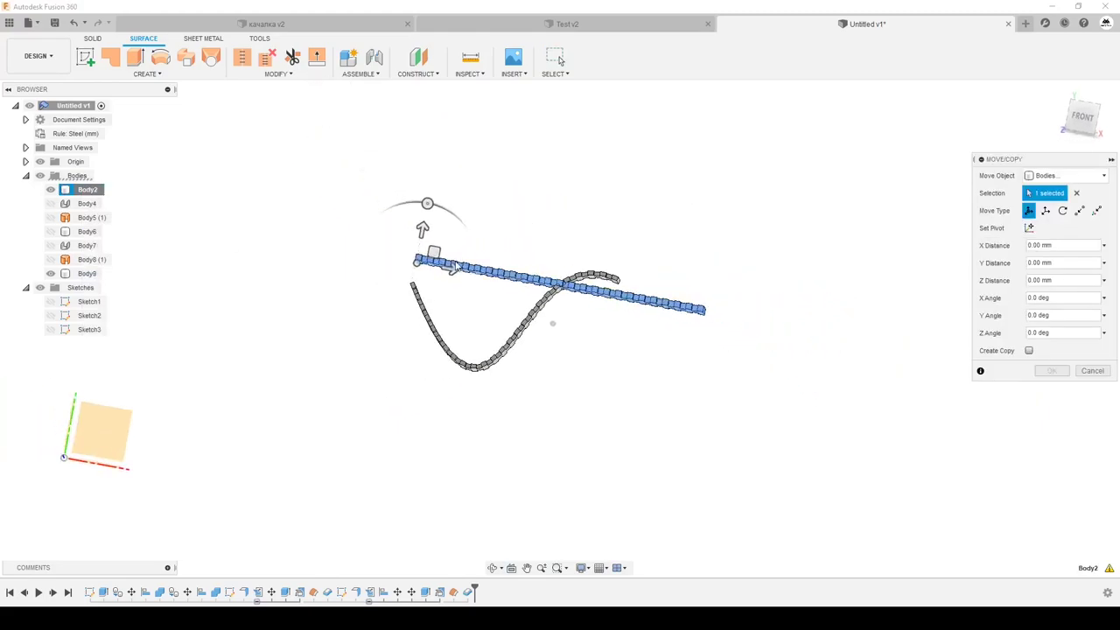
pyautogui.moveTo(429, 245); pyautogui.dragTo(432, 189)
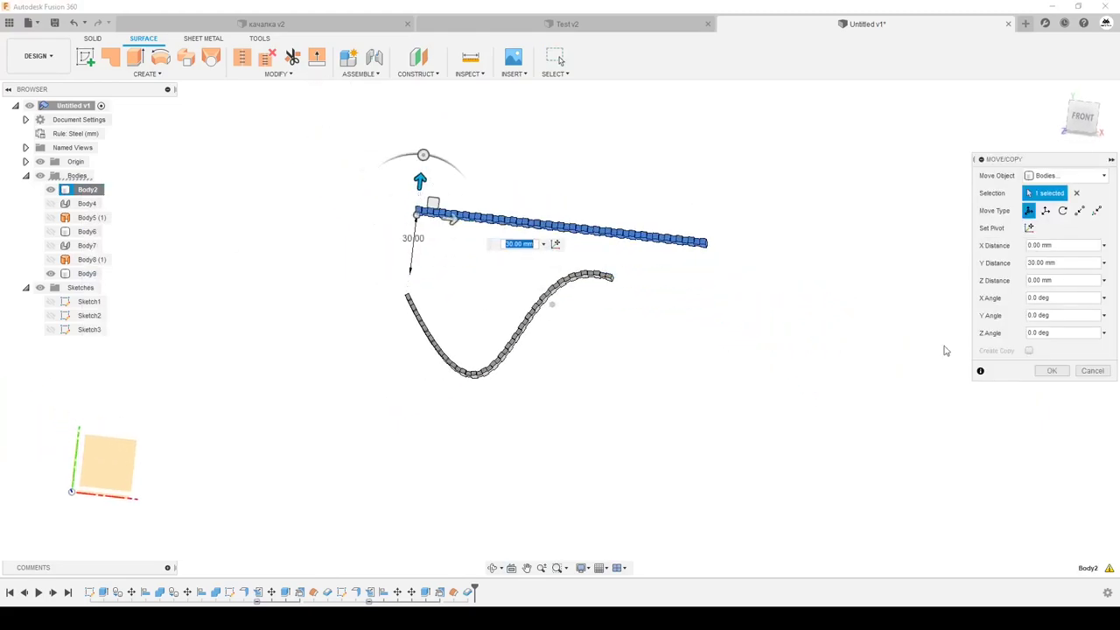
pyautogui.click(1051, 370)
pyautogui.moveTo(717, 393)
pyautogui.keyDown('shift'); pyautogui.mouseDown(button='middle')
pyautogui.moveTo(677, 238)
pyautogui.moveTo(467, 323)
pyautogui.mouseUp(button='middle'); pyautogui.keyUp('shift')
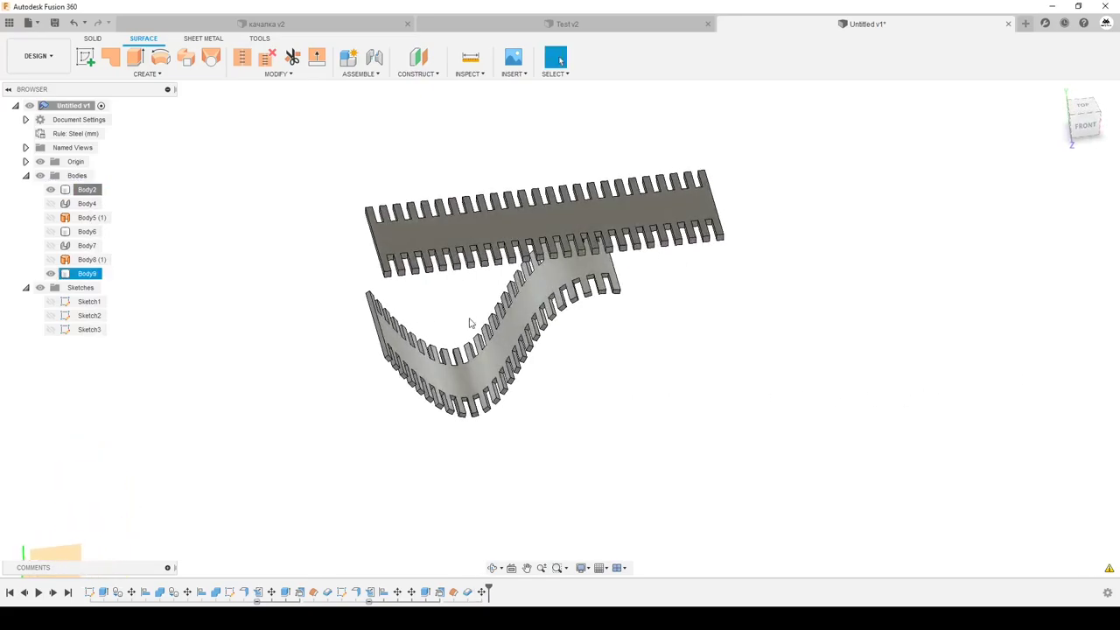
# - Zoom in on the curved slat and measure its edge-to-edge thickness as 2.00 mm
pyautogui.scroll(3, 469, 377)
pyautogui.moveTo(471, 426)
pyautogui.keyDown('shift'); pyautogui.mouseDown(button='middle')
pyautogui.moveTo(421, 393)
pyautogui.moveTo(598, 485)
pyautogui.mouseUp(button='middle'); pyautogui.keyUp('shift')
pyautogui.scroll(5, 421, 393)
pyautogui.scroll(-5, 421, 393)
pyautogui.scroll(3, 590, 438)
pyautogui.scroll(2, 587, 435)
pyautogui.scroll(-2, 586, 435)
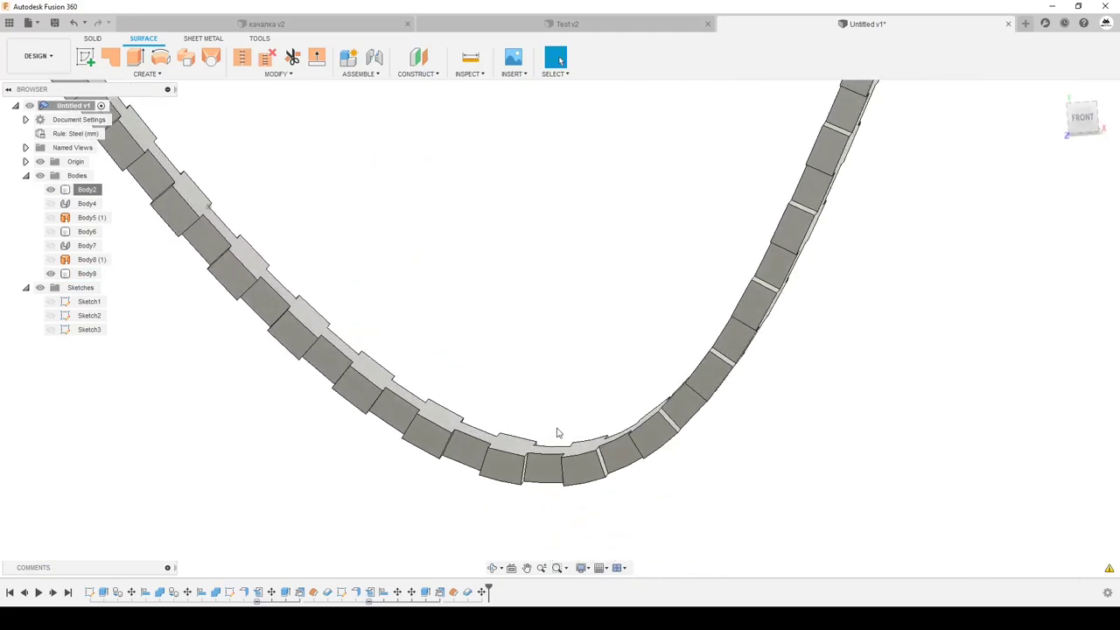
pyautogui.moveTo(555, 363)
pyautogui.keyDown('shift'); pyautogui.mouseDown(button='middle')
pyautogui.moveTo(574, 444)
pyautogui.moveTo(534, 431)
pyautogui.mouseUp(button='middle'); pyautogui.keyUp('shift')
pyautogui.scroll(2, 574, 443)
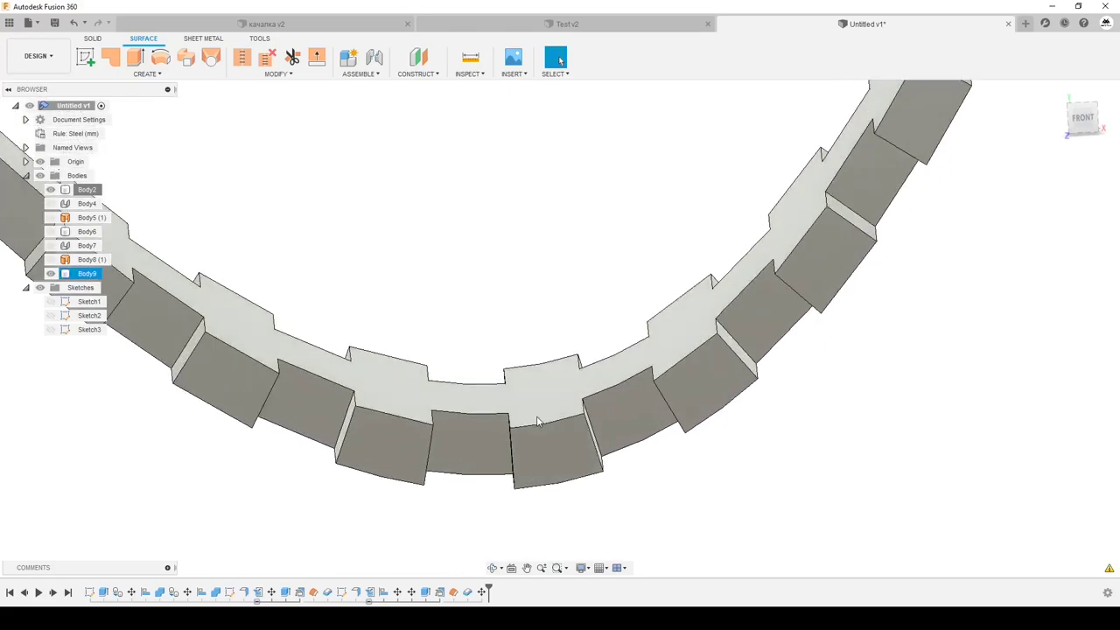
pyautogui.scroll(-2, 539, 437)
pyautogui.scroll(-2, 546, 462)
pyautogui.scroll(-2, 535, 402)
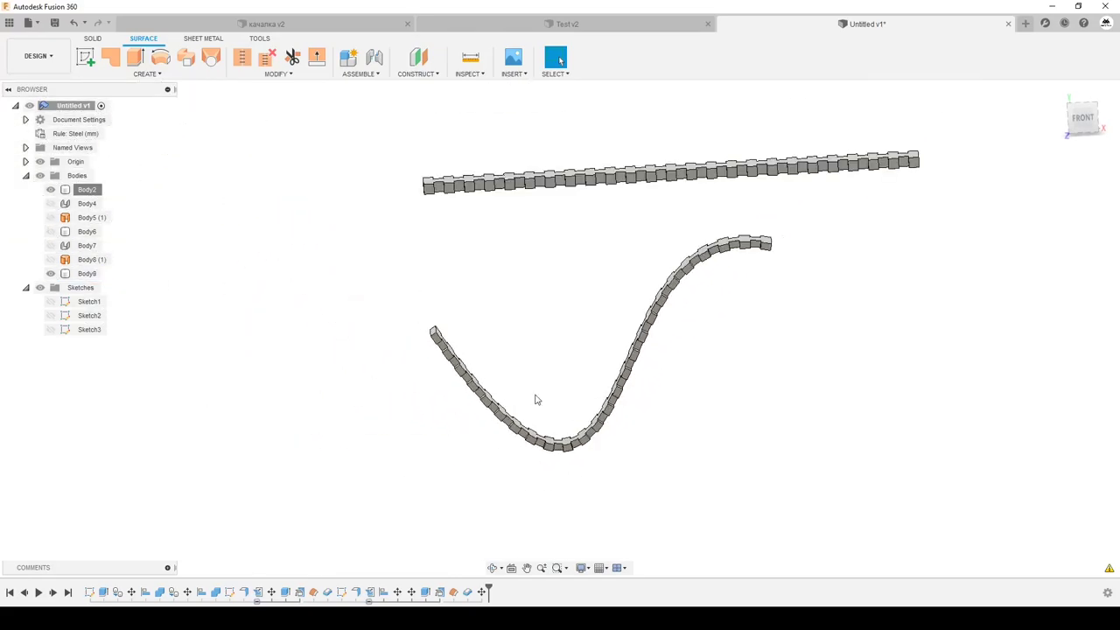
pyautogui.scroll(2, 633, 187)
pyautogui.scroll(2, 616, 178)
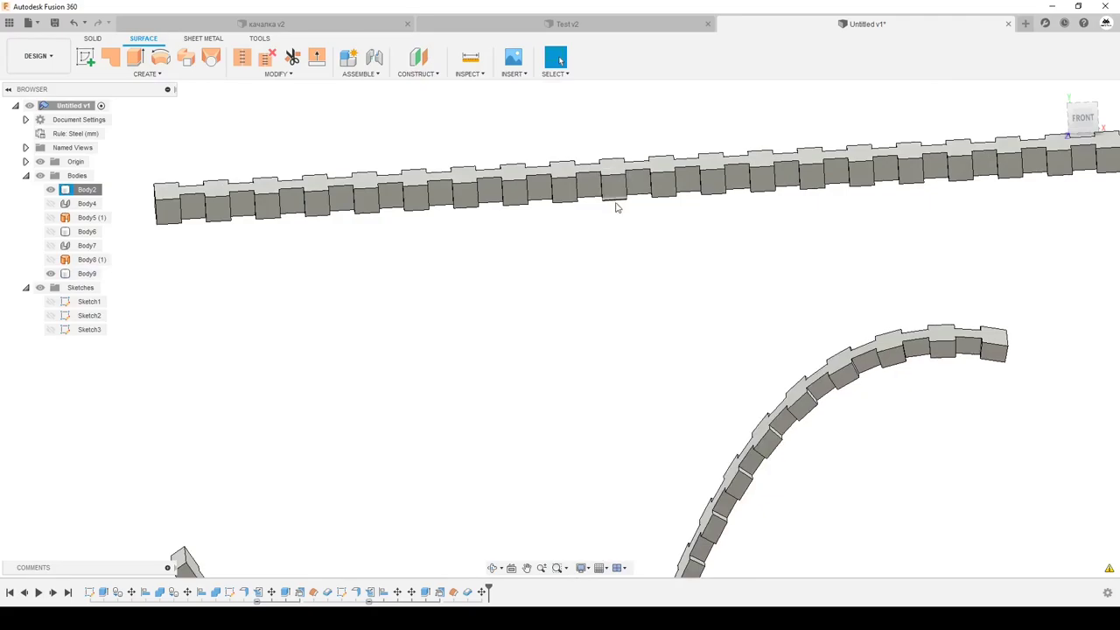
pyautogui.scroll(-2, 272, 175)
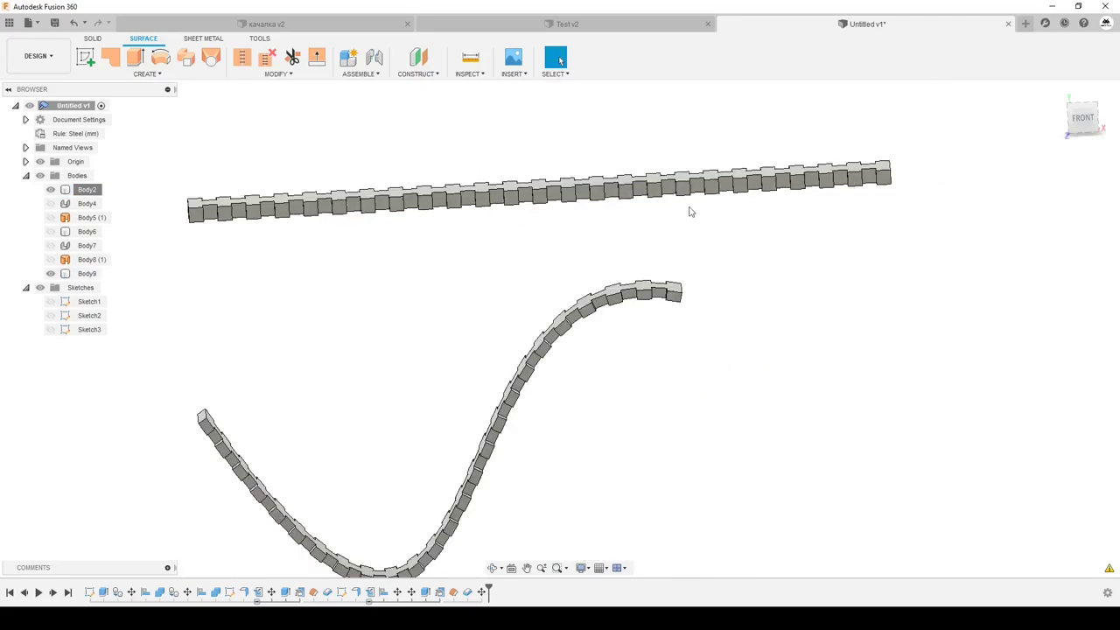
pyautogui.scroll(-1, 560, 306)
pyautogui.scroll(3, 455, 376)
pyautogui.scroll(2, 472, 385)
pyautogui.scroll(2, 480, 388)
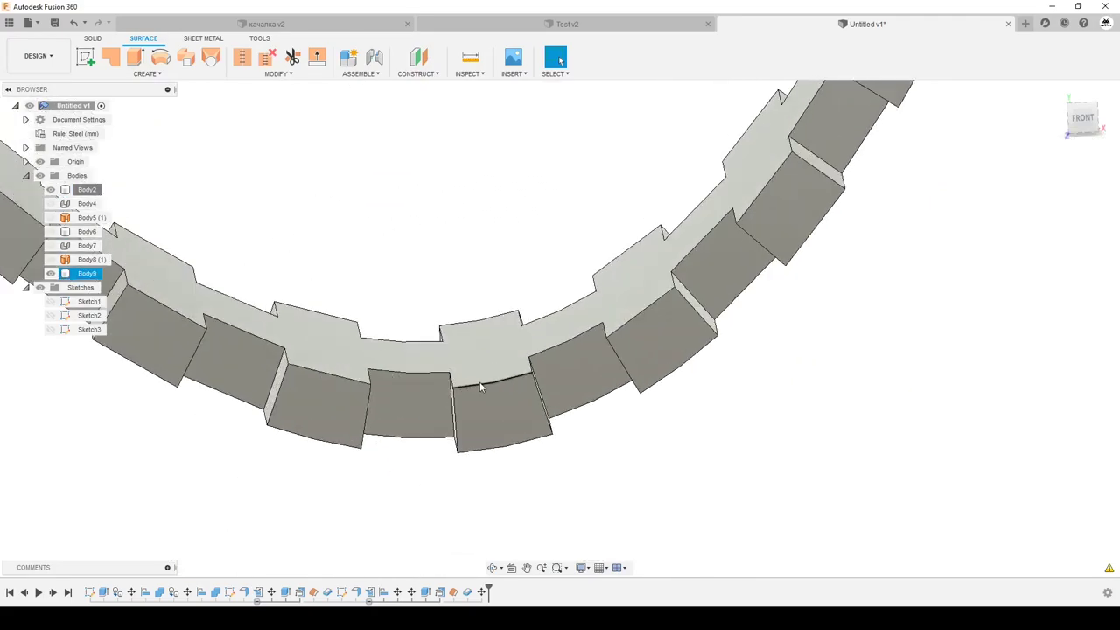
pyautogui.click(480, 386)
pyautogui.click(512, 451)
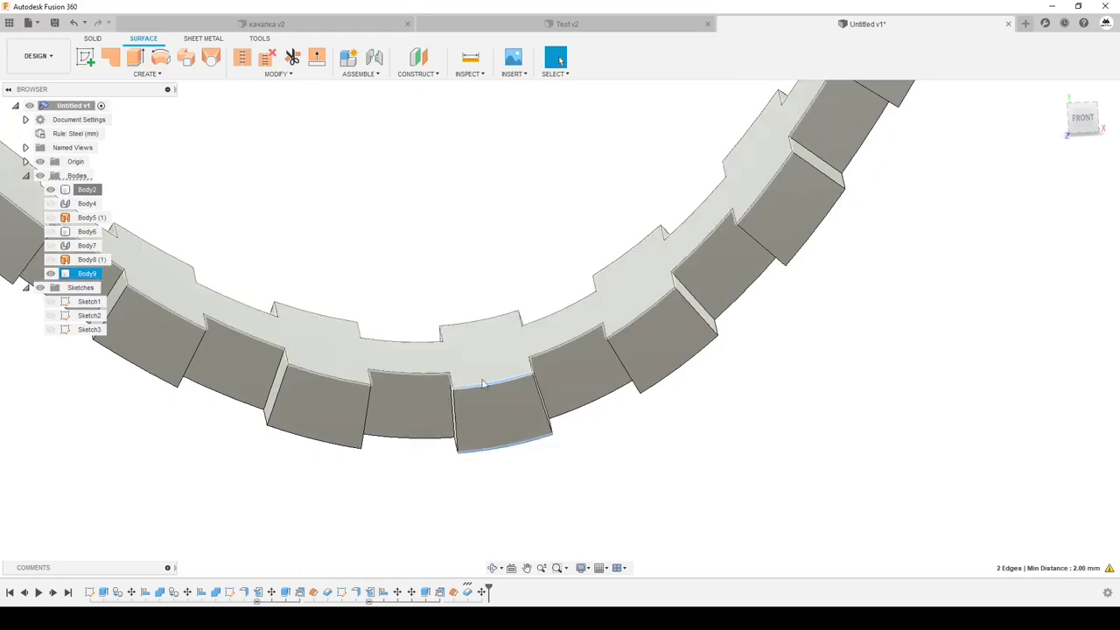
# - Fit all bodies in view and orbit to show both strips' top faces
pyautogui.moveTo(492, 378)
pyautogui.keyDown('shift'); pyautogui.mouseDown(button='middle')
pyautogui.moveTo(465, 462)
pyautogui.moveTo(497, 444)
pyautogui.moveTo(622, 483)
pyautogui.moveTo(635, 470)
pyautogui.moveTo(652, 488)
pyautogui.mouseUp(button='middle'); pyautogui.keyUp('shift')
pyautogui.press('F6')
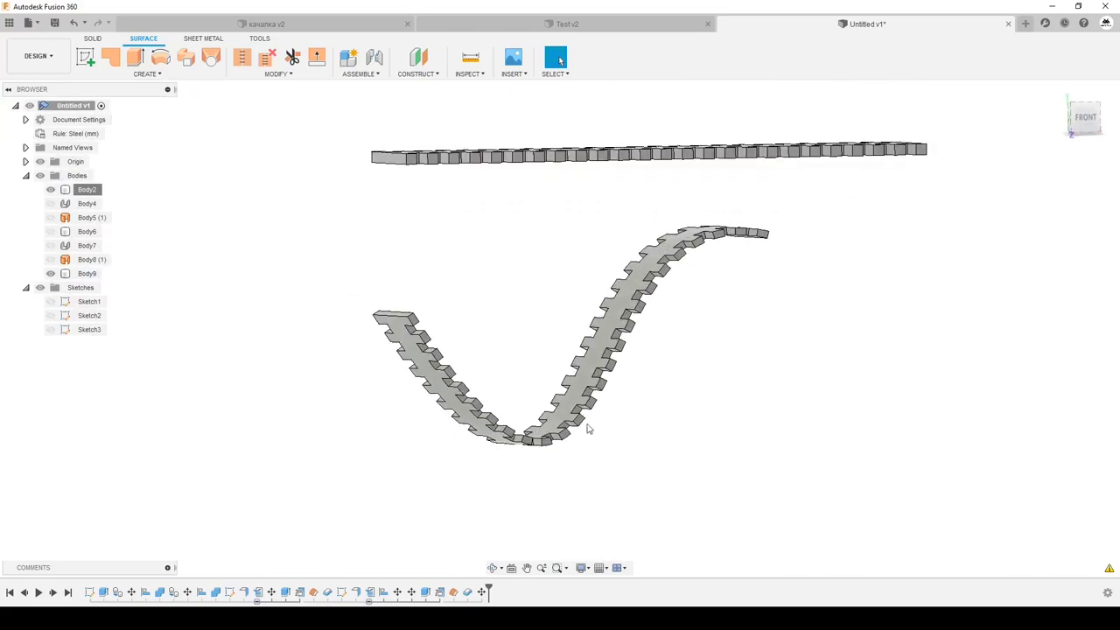
pyautogui.keyDown('shift'); pyautogui.moveTo(579, 426); pyautogui.dragTo(493, 167, button='middle'); pyautogui.keyUp('shift')
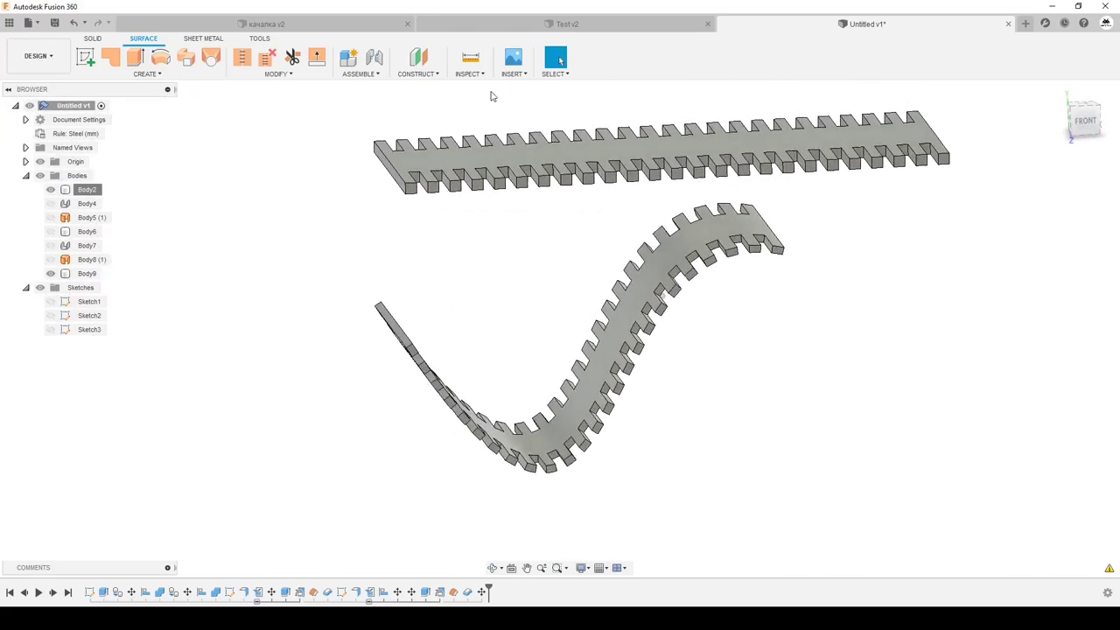
# - Show the Test v2 ring straight down from the top and zoom in
pyautogui.click(484, 24)
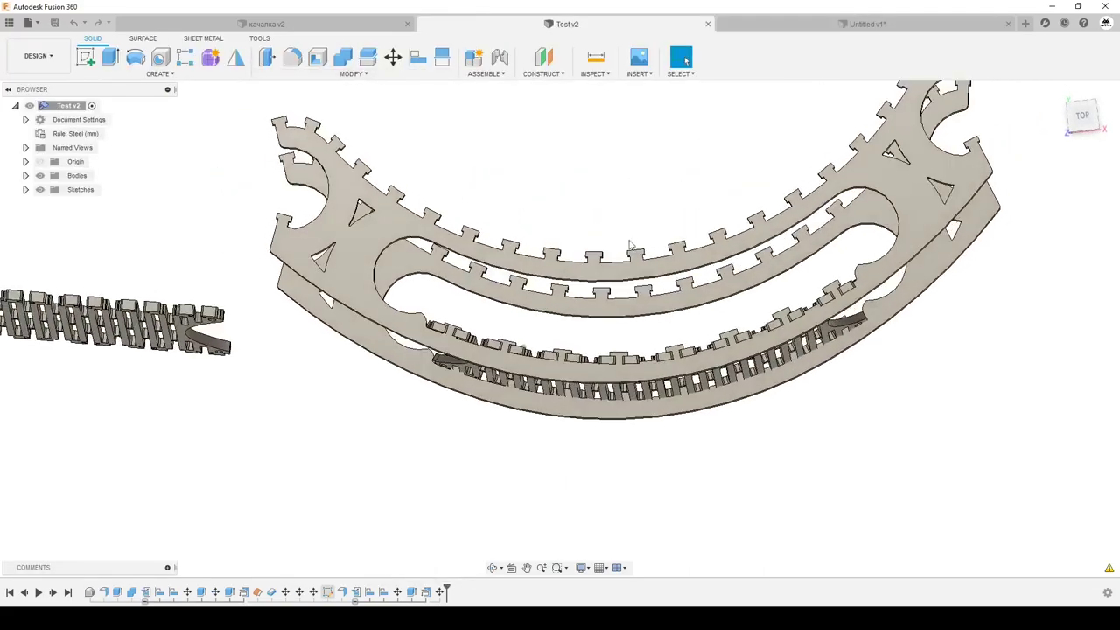
pyautogui.click(1083, 117)
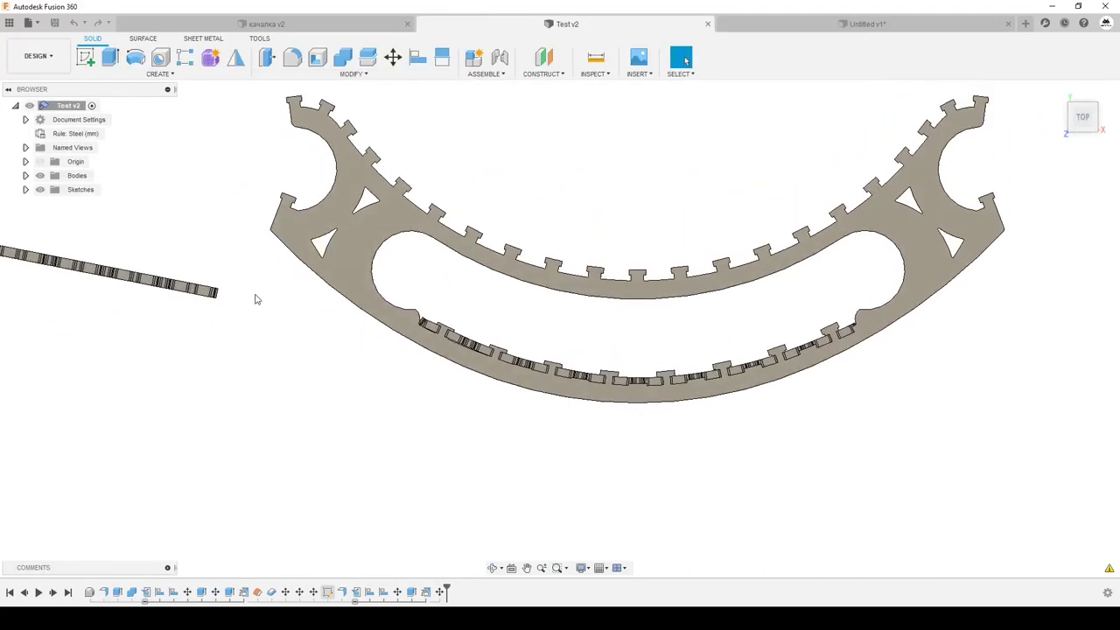
pyautogui.scroll(2, 649, 387)
pyautogui.scroll(1, 648, 387)
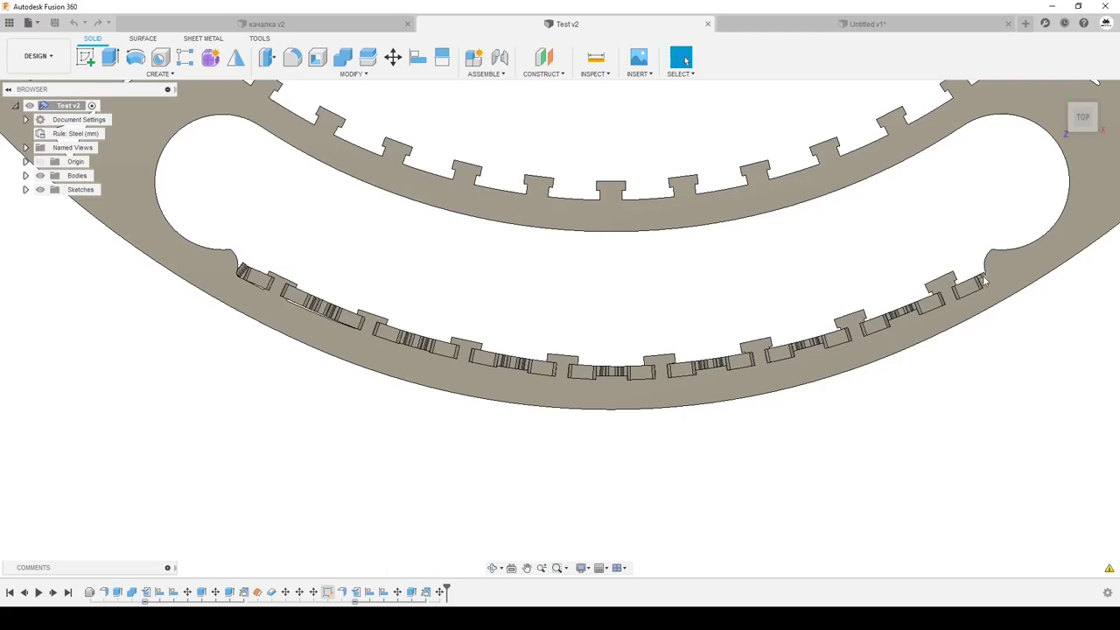
pyautogui.scroll(1, 980, 280)
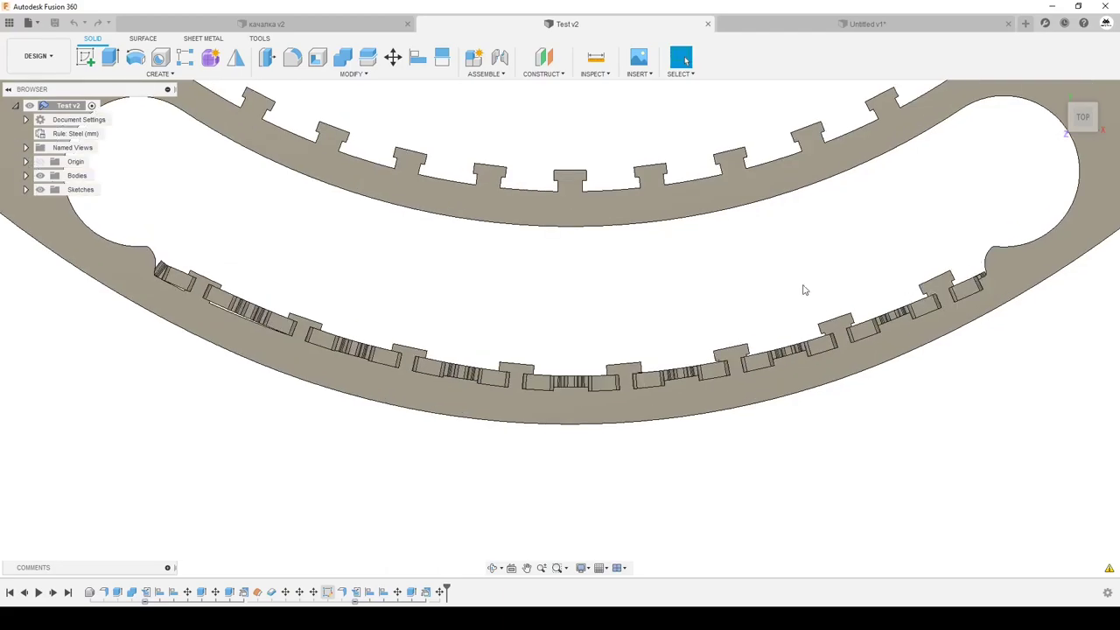
# - Orbit over the ring's slotted section for a near top-down look, then bring up качалка v2
pyautogui.keyDown('shift'); pyautogui.moveTo(805, 290); pyautogui.dragTo(942, 315, button='middle'); pyautogui.keyUp('shift')
pyautogui.scroll(5, 849, 282)
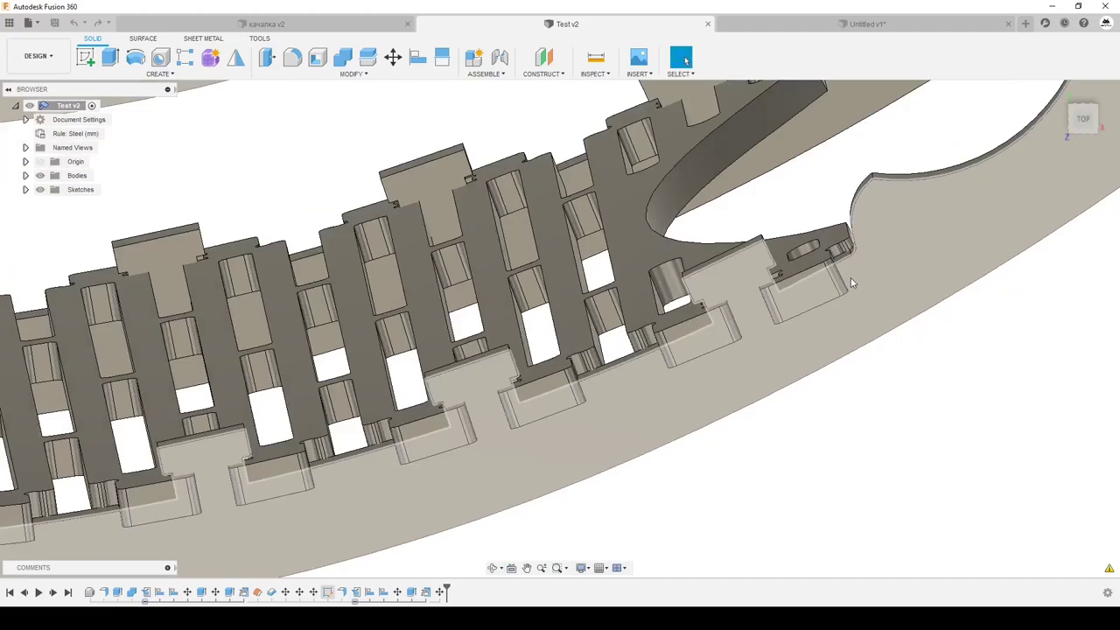
pyautogui.keyDown('shift'); pyautogui.moveTo(850, 277); pyautogui.dragTo(816, 314, button='middle'); pyautogui.keyUp('shift')
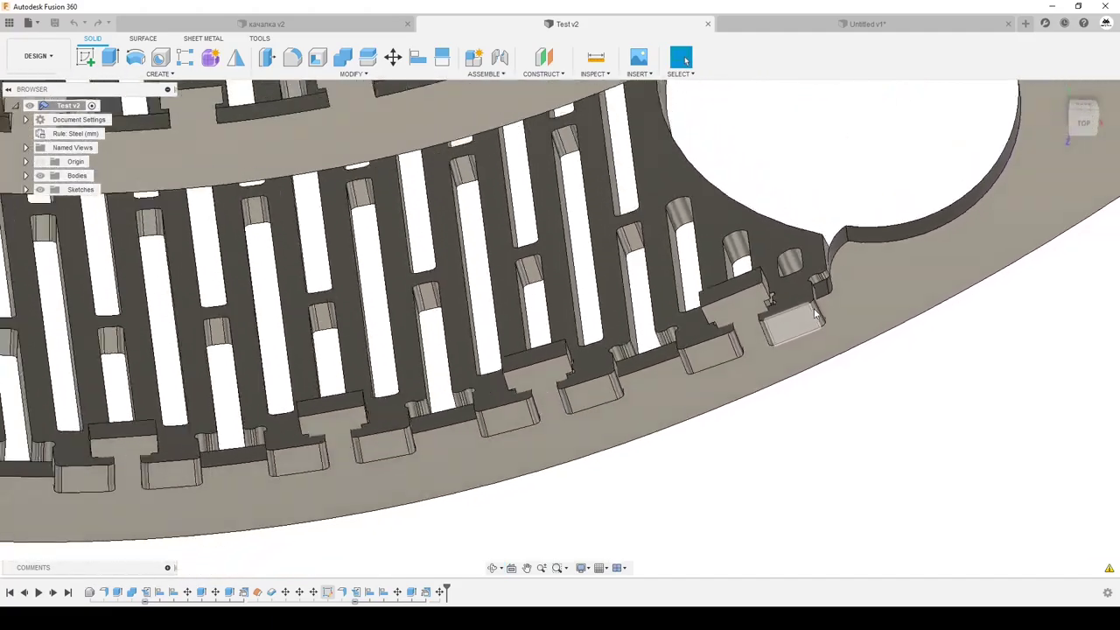
pyautogui.scroll(-5, 816, 313)
pyautogui.click(262, 24)
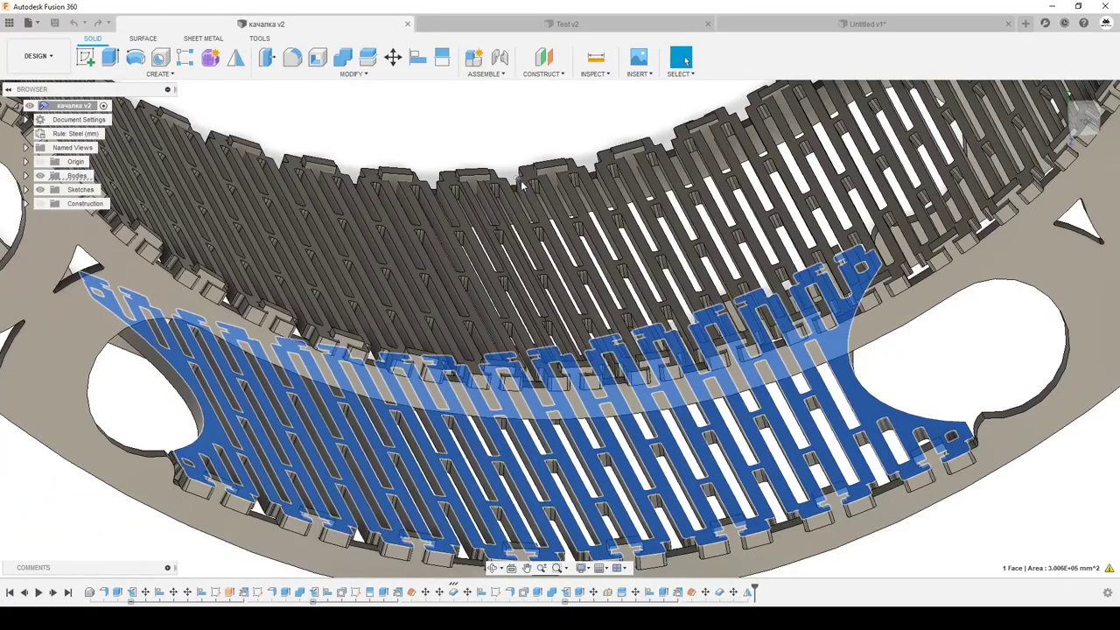
# - Zoom over the rocker's top view, then tilt it to reveal the slats in 3D
pyautogui.click(1083, 130)
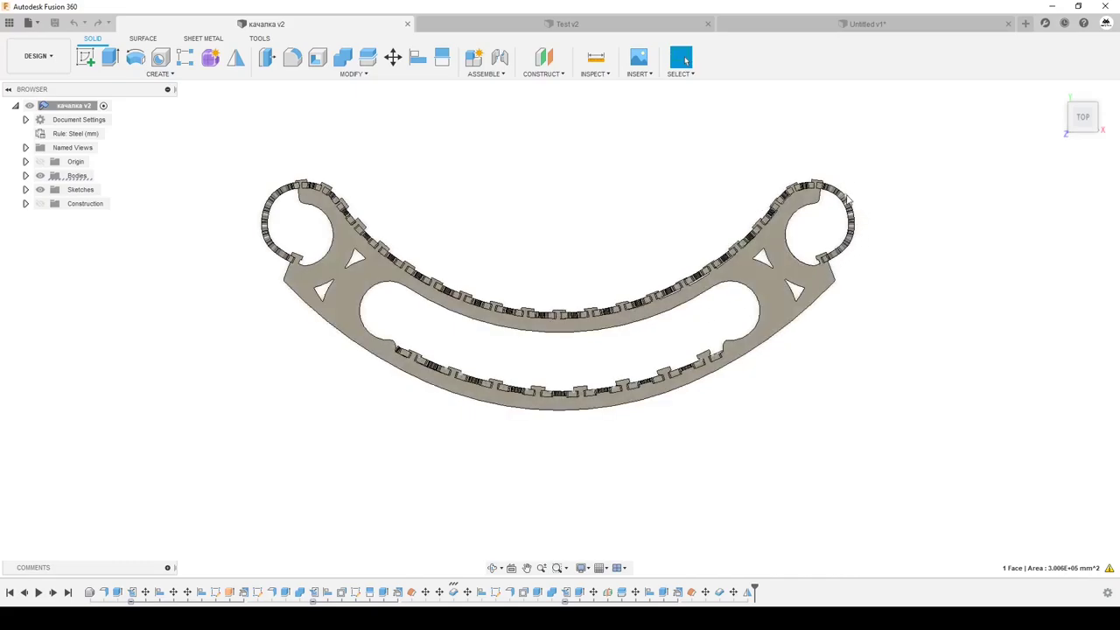
pyautogui.scroll(2, 626, 317)
pyautogui.scroll(2, 570, 320)
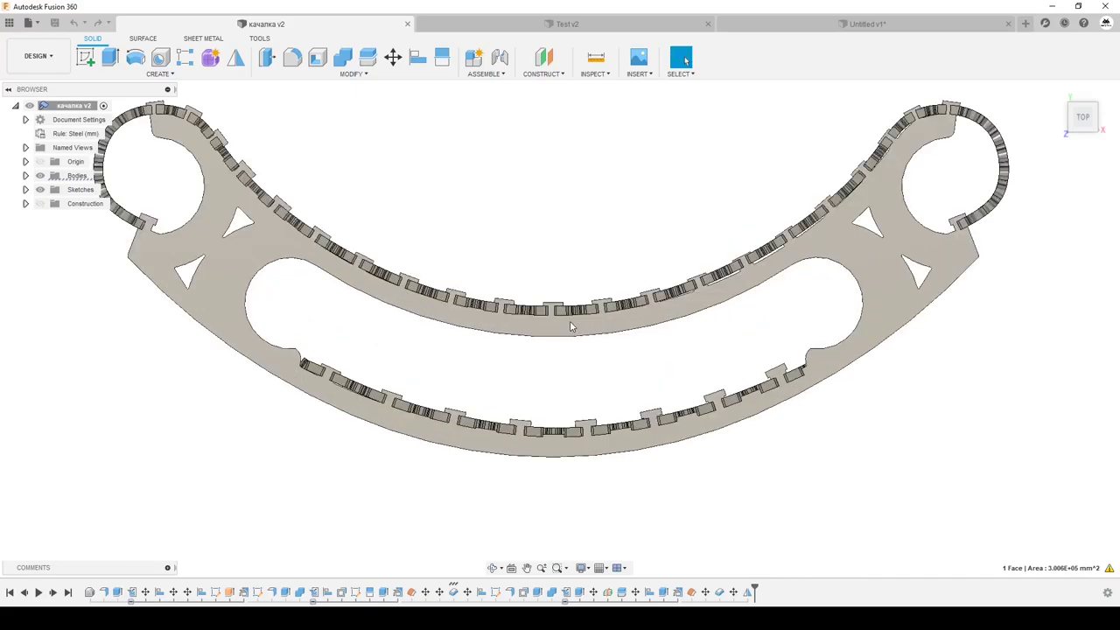
pyautogui.scroll(3, 567, 317)
pyautogui.scroll(-2, 407, 297)
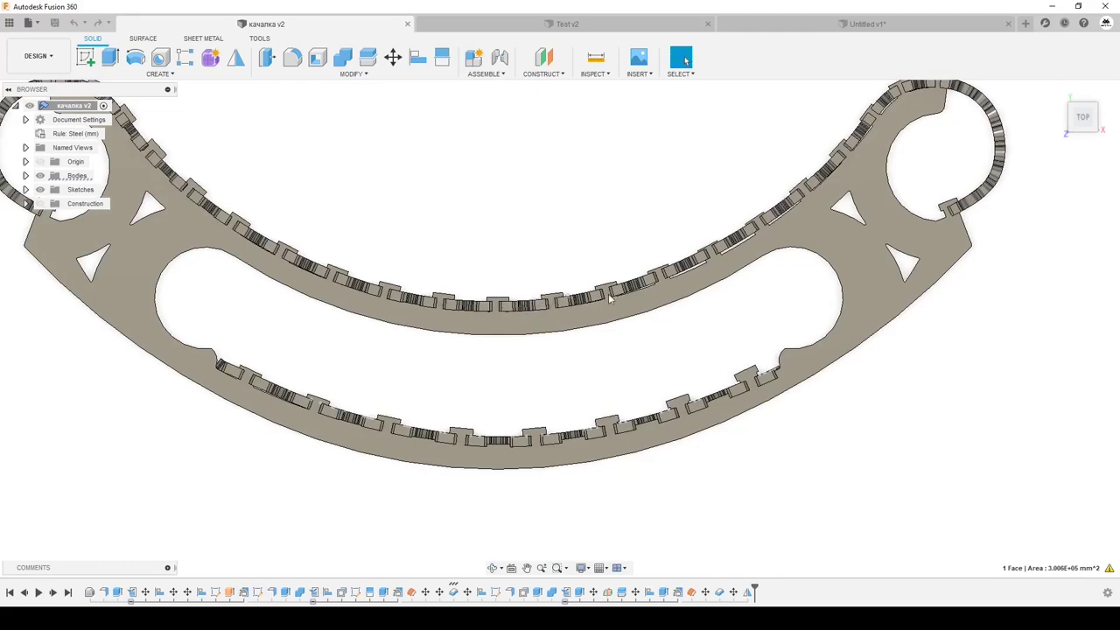
pyautogui.scroll(-3, 511, 237)
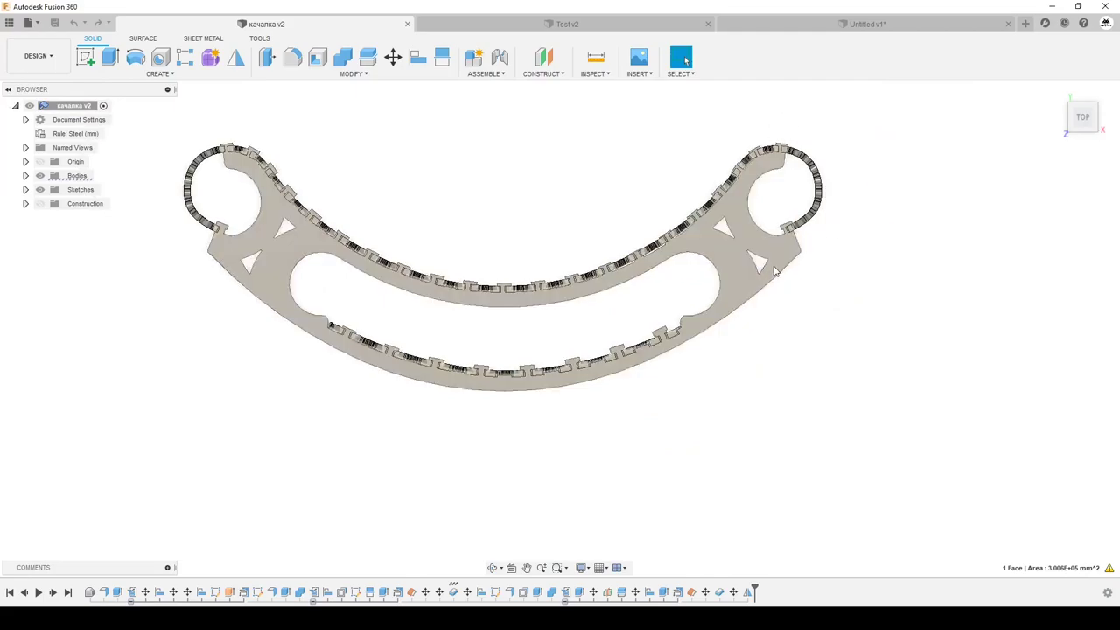
pyautogui.moveTo(599, 246)
pyautogui.keyDown('shift'); pyautogui.mouseDown(button='middle')
pyautogui.moveTo(613, 210)
pyautogui.moveTo(584, 300)
pyautogui.mouseUp(button='middle'); pyautogui.keyUp('shift')
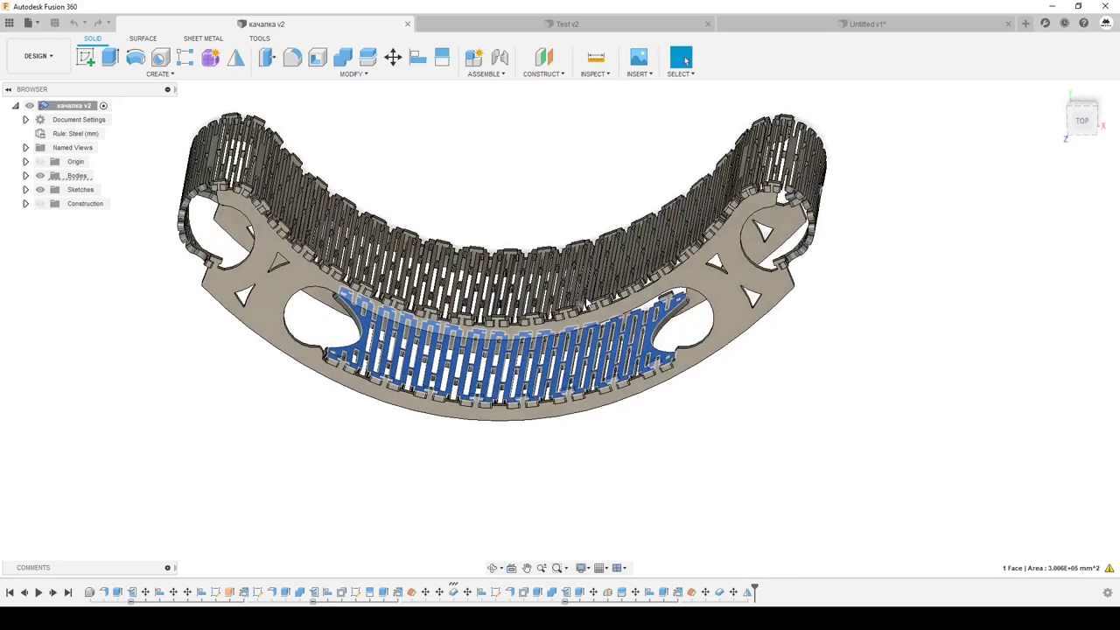
pyautogui.keyDown('shift'); pyautogui.moveTo(818, 186); pyautogui.dragTo(764, 151, button='middle'); pyautogui.keyUp('shift')
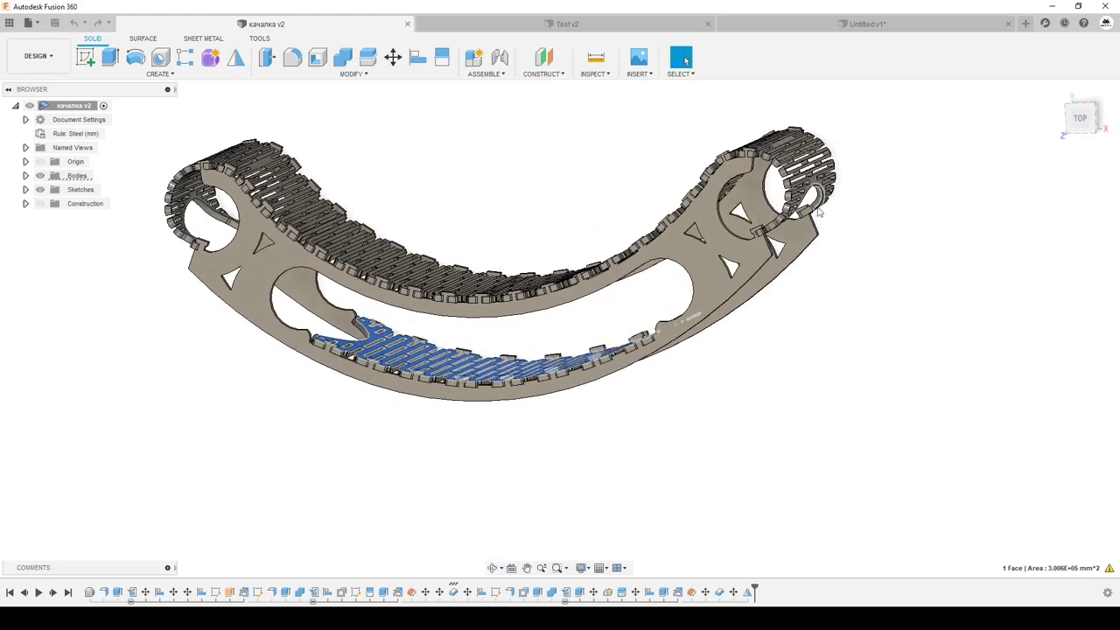
# - Return to the rocker's flat top view and zoom in and out over the slat lattice
pyautogui.click(1081, 121)
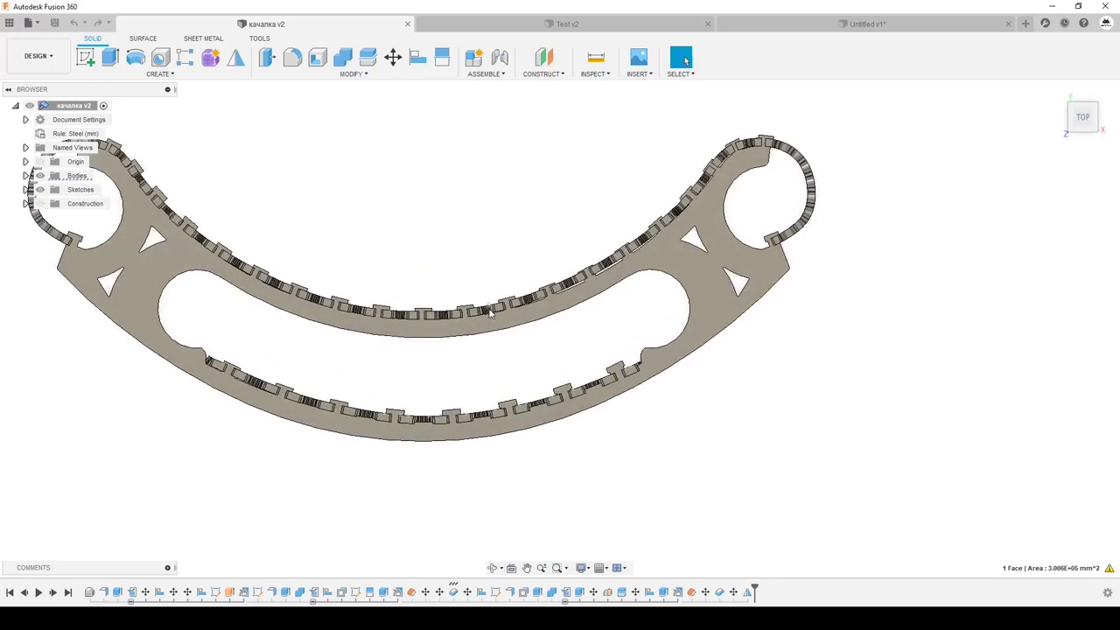
pyautogui.scroll(2, 487, 314)
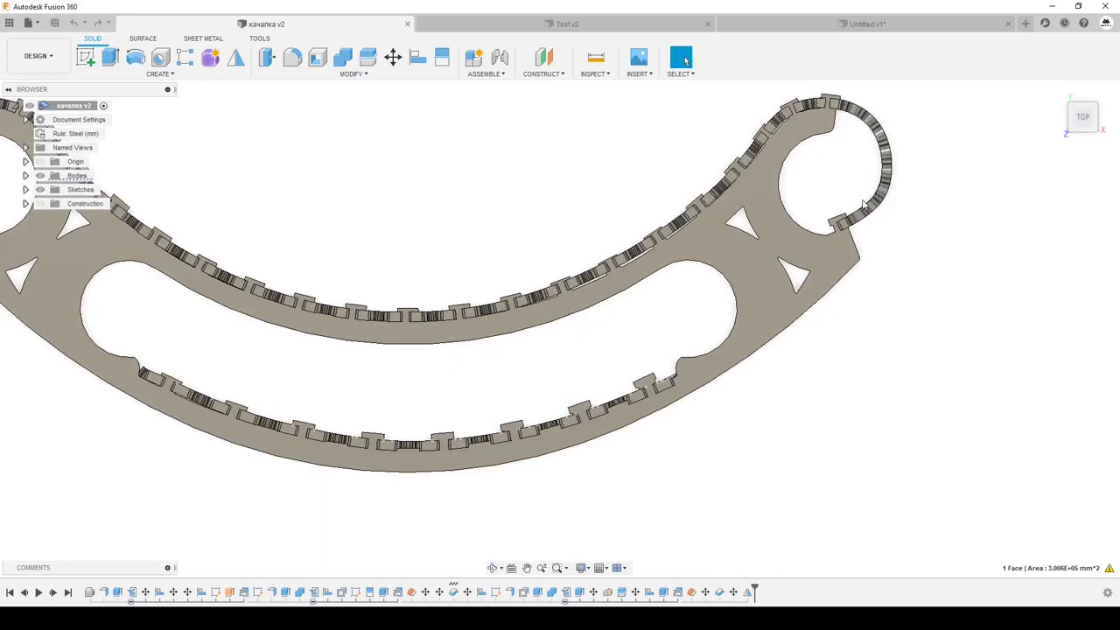
pyautogui.scroll(2, 847, 225)
pyautogui.scroll(2, 862, 215)
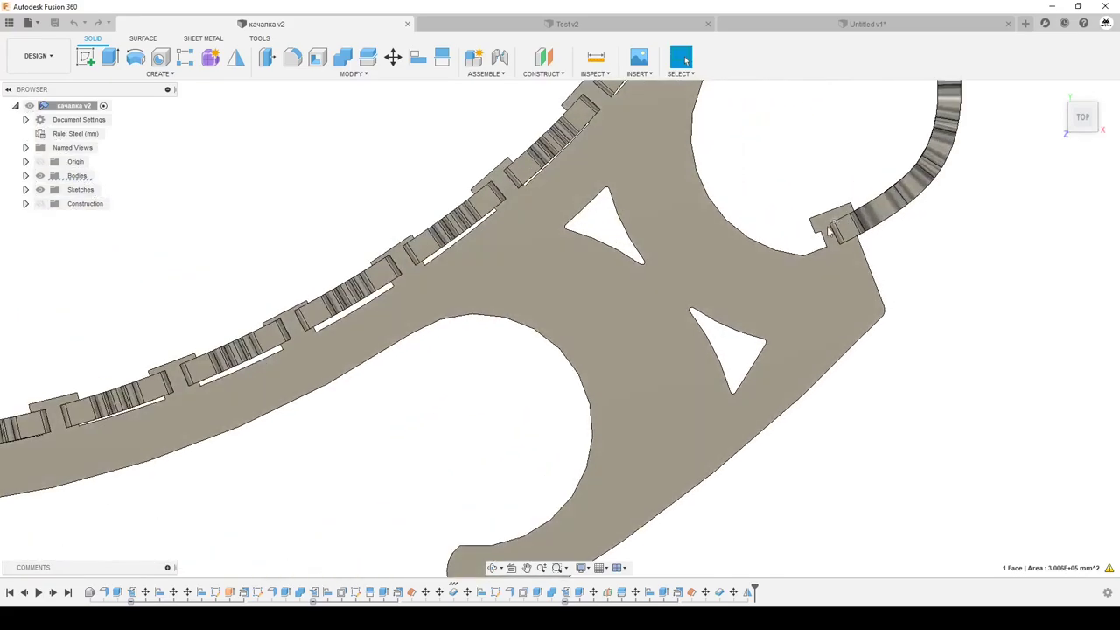
pyautogui.scroll(-1, 845, 228)
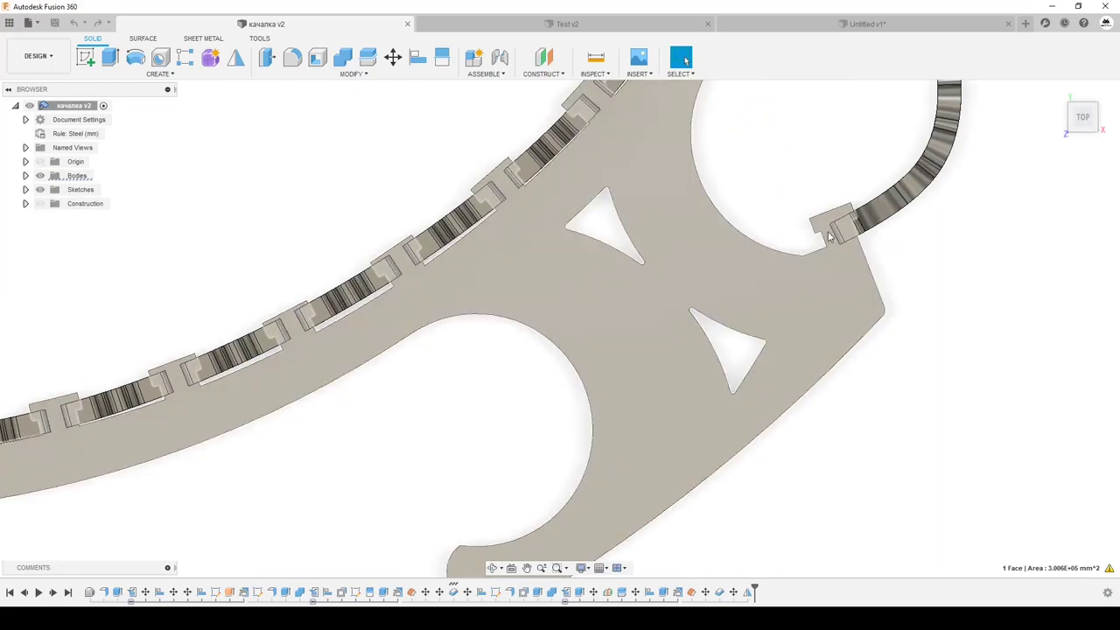
pyautogui.scroll(-2, 864, 290)
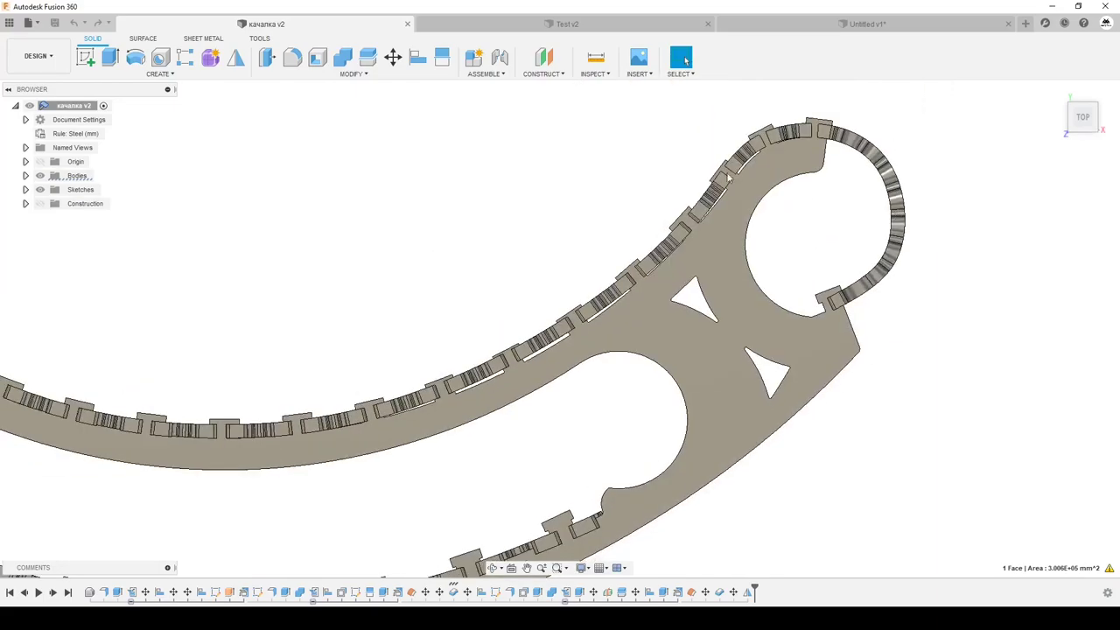
pyautogui.scroll(-2, 636, 150)
pyautogui.scroll(-3, 635, 150)
# - Orbit the rocker chair in perspective to inspect its right end and overall shape
pyautogui.keyDown('shift'); pyautogui.moveTo(635, 150); pyautogui.dragTo(563, 305, button='middle'); pyautogui.keyUp('shift')
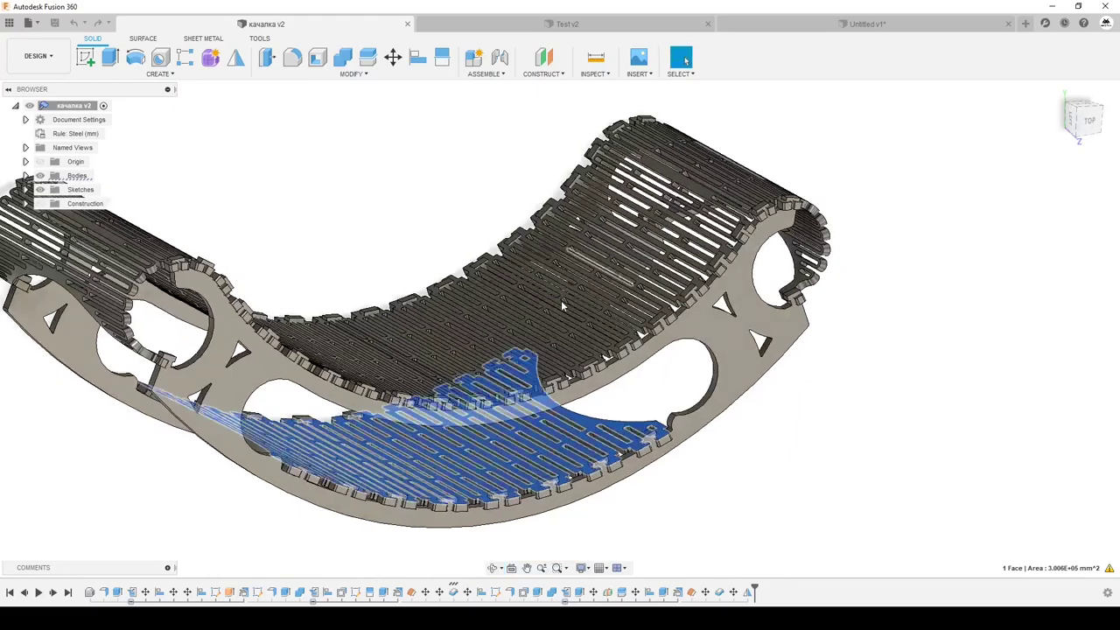
pyautogui.scroll(-2, 563, 306)
pyautogui.keyDown('shift'); pyautogui.moveTo(712, 250); pyautogui.dragTo(793, 303, button='middle'); pyautogui.keyUp('shift')
pyautogui.scroll(4, 713, 254)
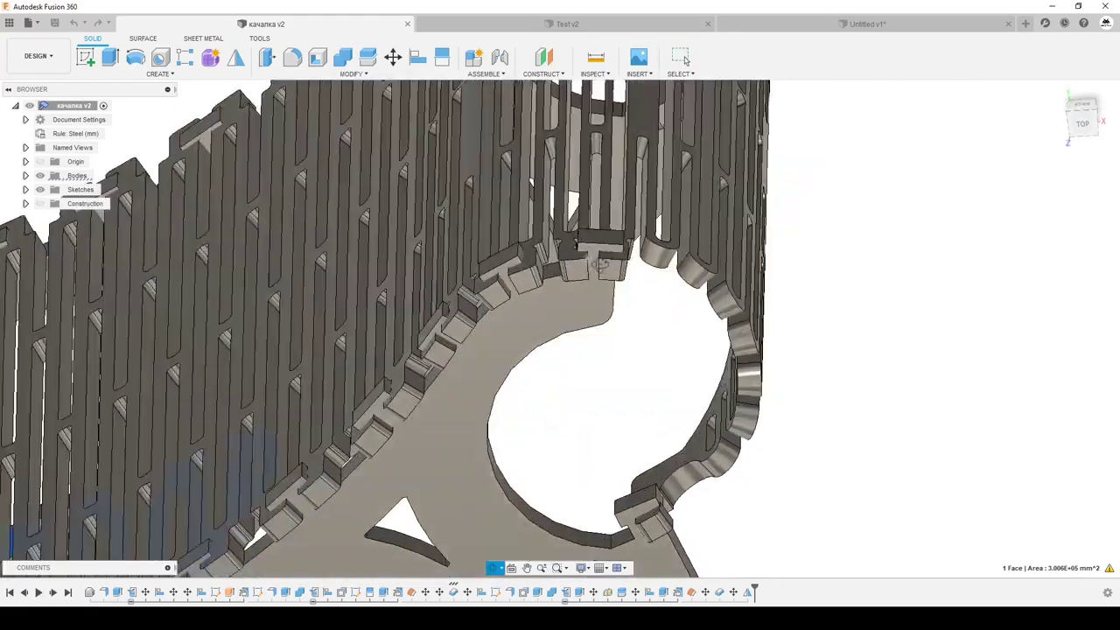
pyautogui.scroll(-3, 784, 302)
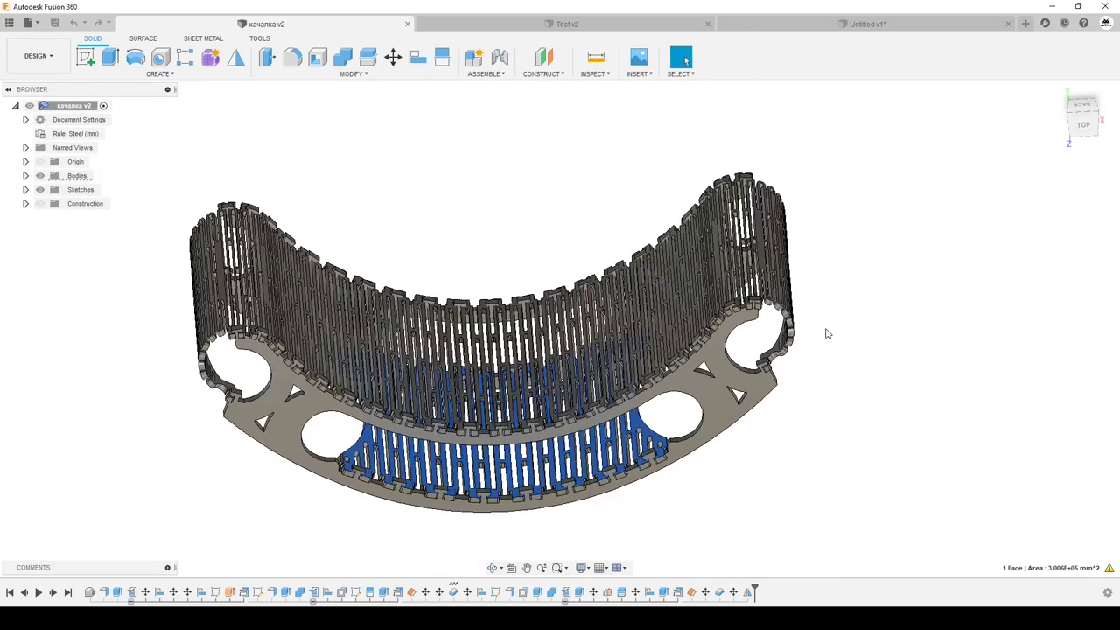
pyautogui.moveTo(825, 330)
pyautogui.keyDown('shift'); pyautogui.mouseDown(button='middle')
pyautogui.moveTo(782, 322)
pyautogui.moveTo(486, 350)
pyautogui.moveTo(575, 282)
pyautogui.moveTo(563, 274)
pyautogui.moveTo(782, 120)
pyautogui.mouseUp(button='middle'); pyautogui.keyUp('shift')
pyautogui.click(860, 27)
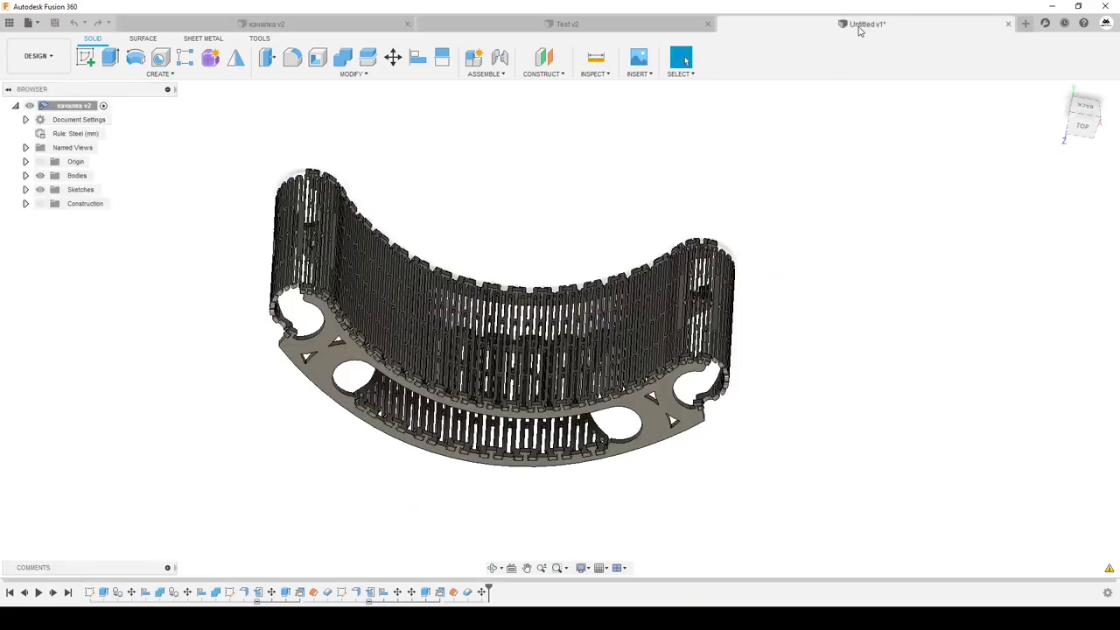
pyautogui.moveTo(821, 319)
pyautogui.keyDown('shift'); pyautogui.mouseDown(button='middle')
pyautogui.moveTo(800, 307)
pyautogui.moveTo(824, 321)
pyautogui.moveTo(770, 323)
pyautogui.moveTo(806, 321)
pyautogui.mouseUp(button='middle'); pyautogui.keyUp('shift')
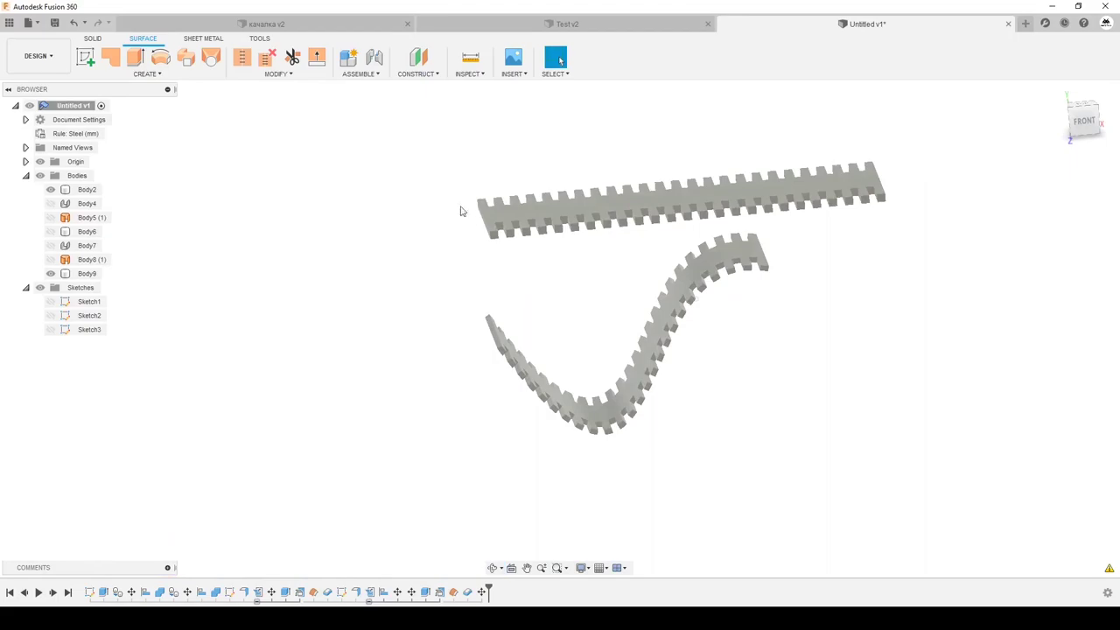
pyautogui.scroll(2, 473, 212)
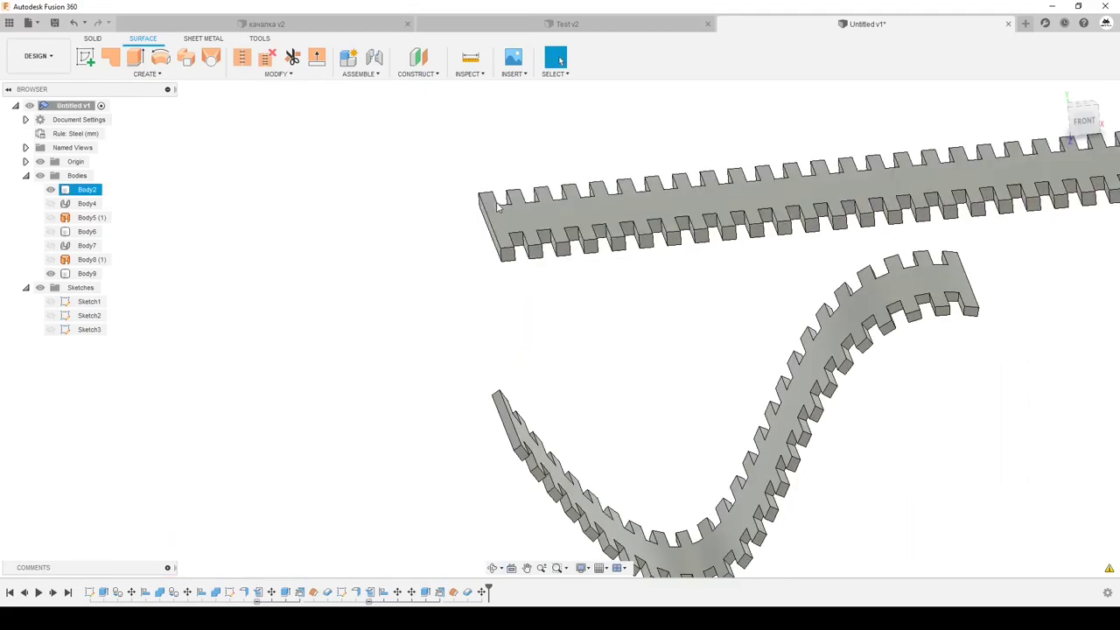
pyautogui.scroll(-2, 362, 208)
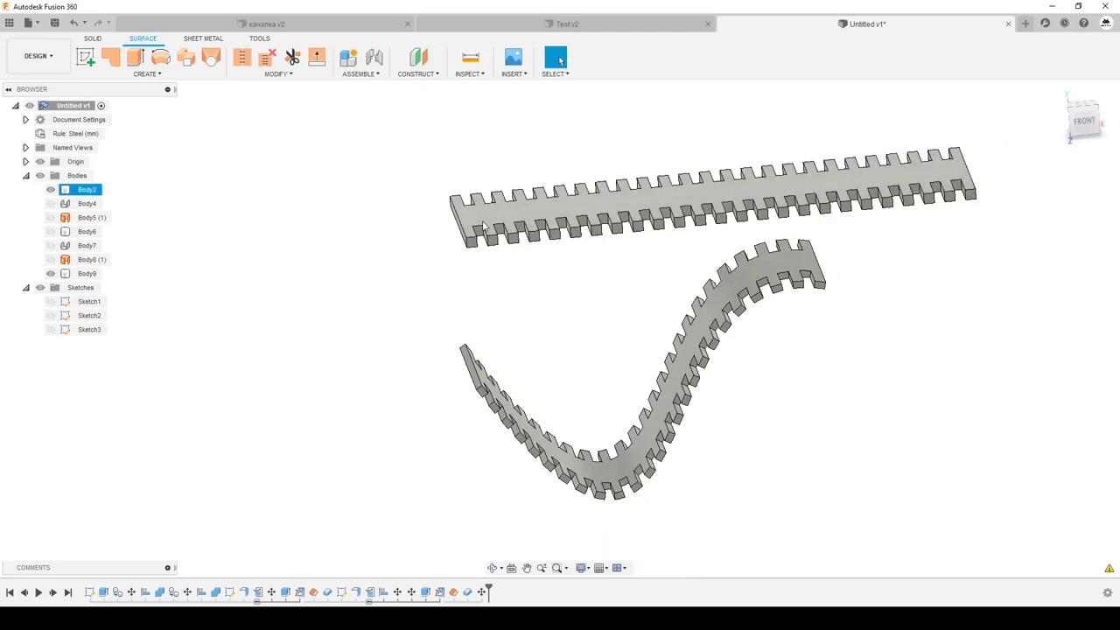
pyautogui.moveTo(546, 245)
pyautogui.keyDown('shift'); pyautogui.mouseDown(button='middle')
pyautogui.moveTo(623, 210)
pyautogui.moveTo(743, 213)
pyautogui.mouseUp(button='middle'); pyautogui.keyUp('shift')
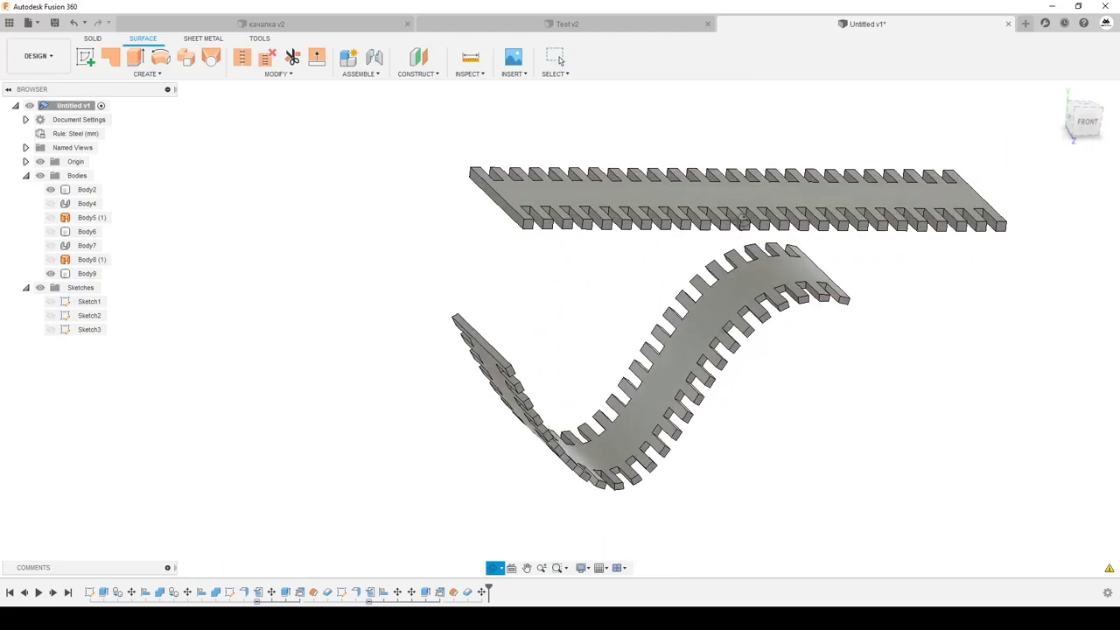
pyautogui.keyDown('shift'); pyautogui.moveTo(527, 230); pyautogui.dragTo(499, 252, button='middle'); pyautogui.keyUp('shift')
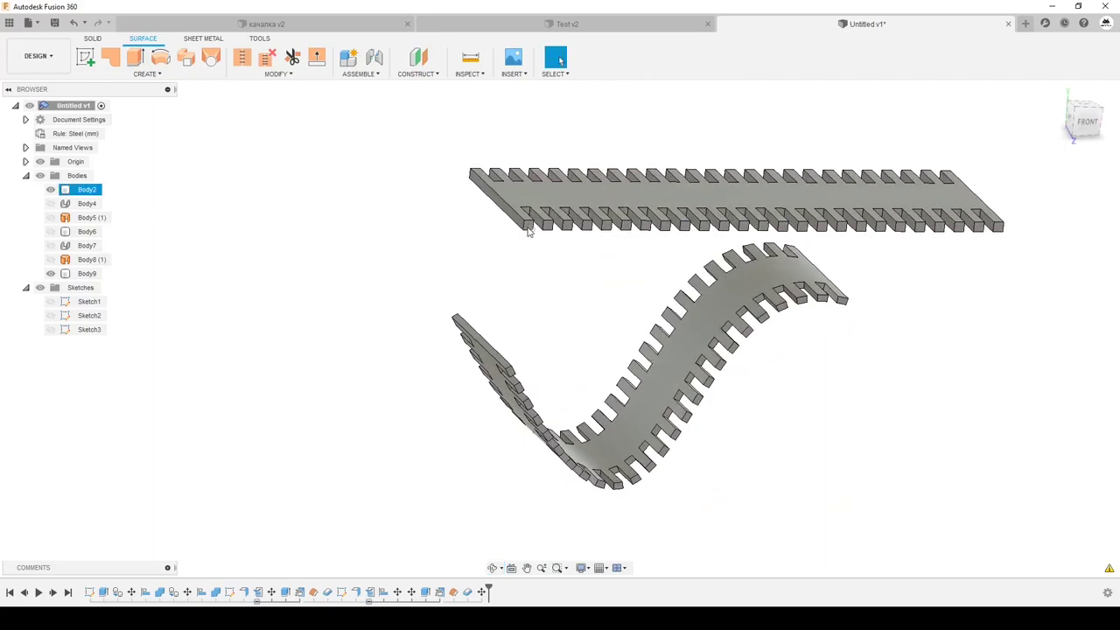